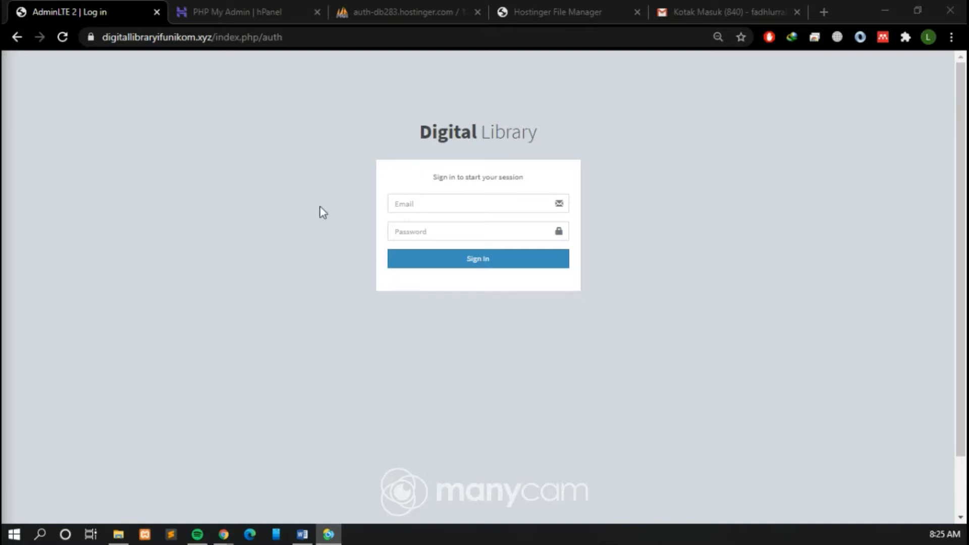
Step: Sign in to the Digital Library admin site with the administrator's saved e-mail and the account password
left_click(285, 207)
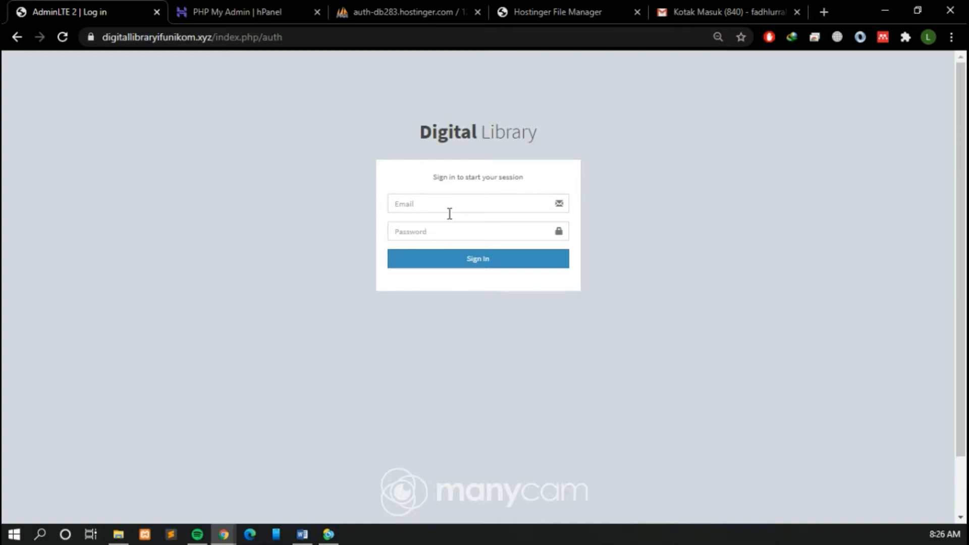
left_click(301, 174)
left_click(484, 201)
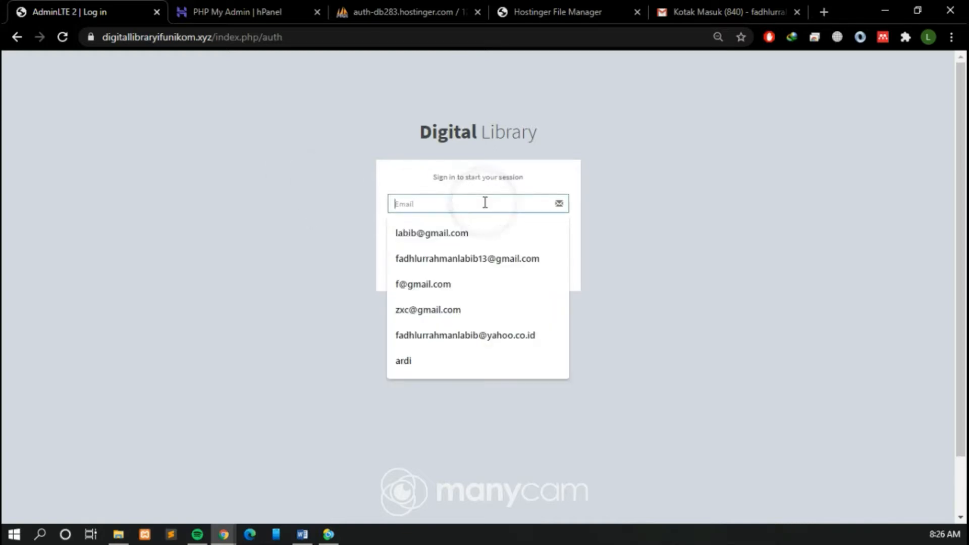
left_click(474, 232)
type("12345")
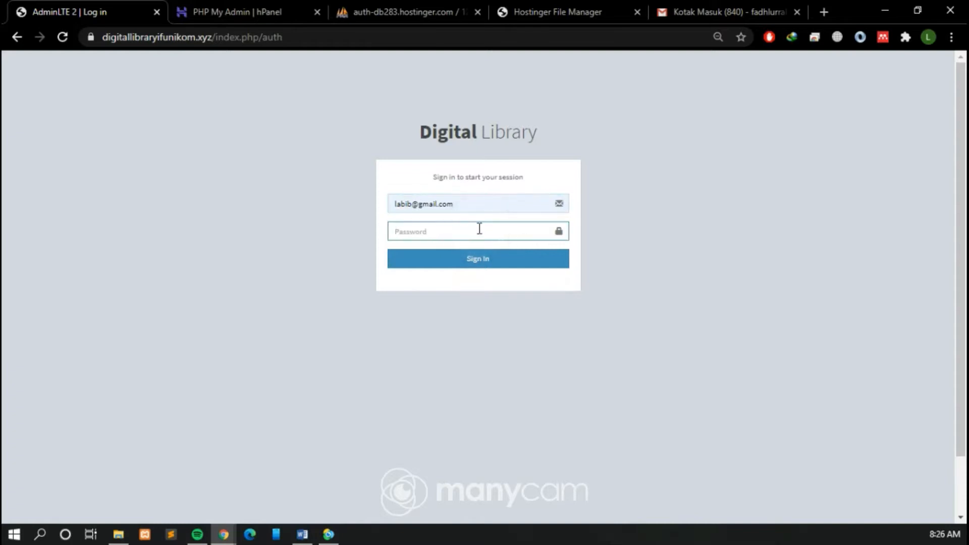
left_click(482, 258)
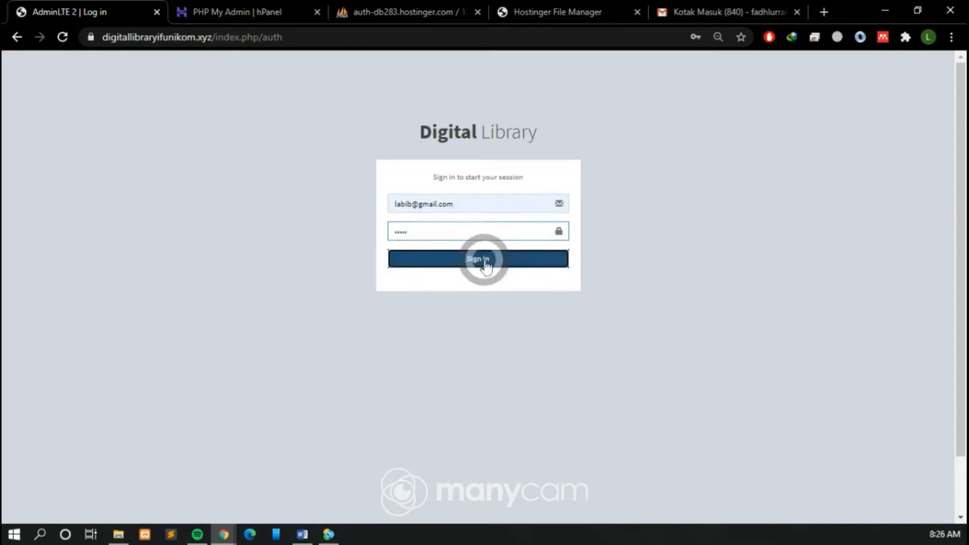
left_click(593, 227)
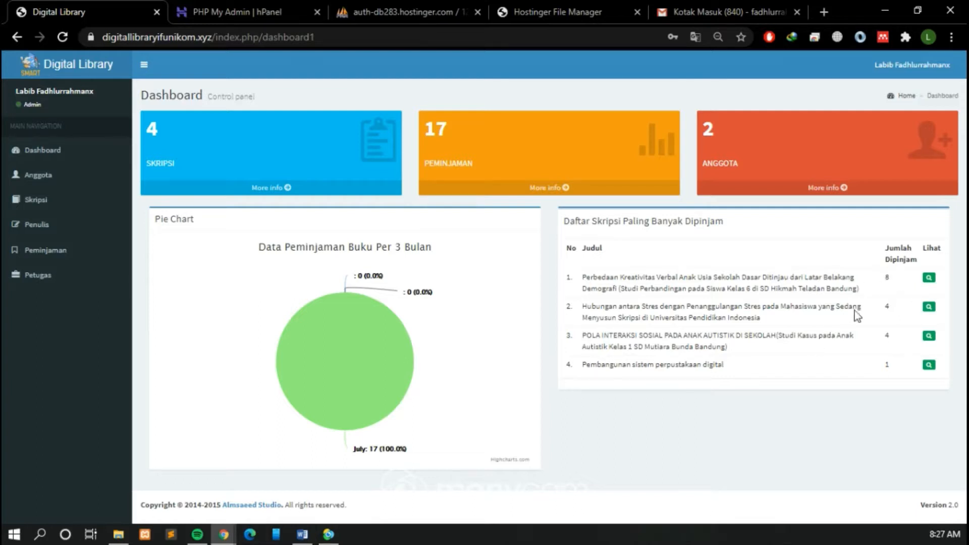
Step: Start a new Anggota record and enter the member's Nim/Nip number and full name
left_click(56, 174)
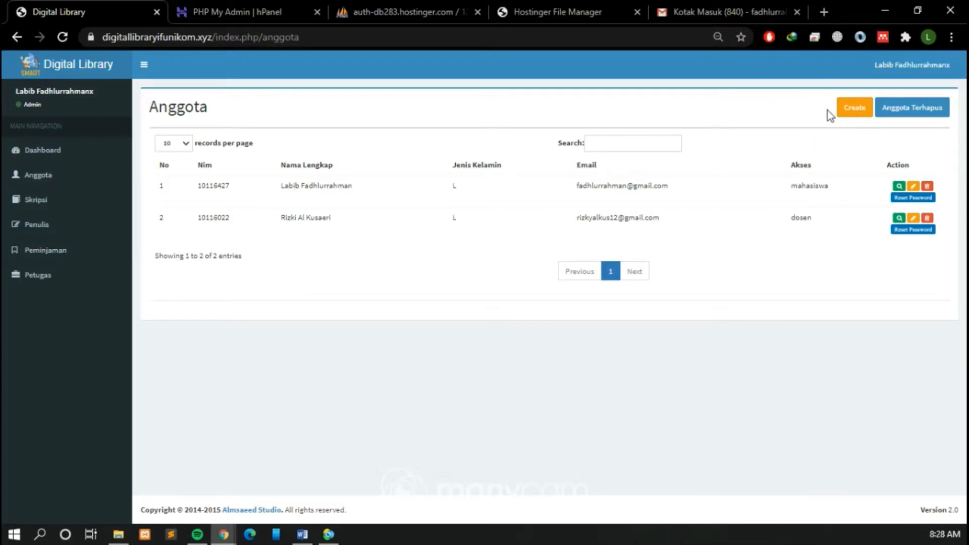
left_click(840, 114)
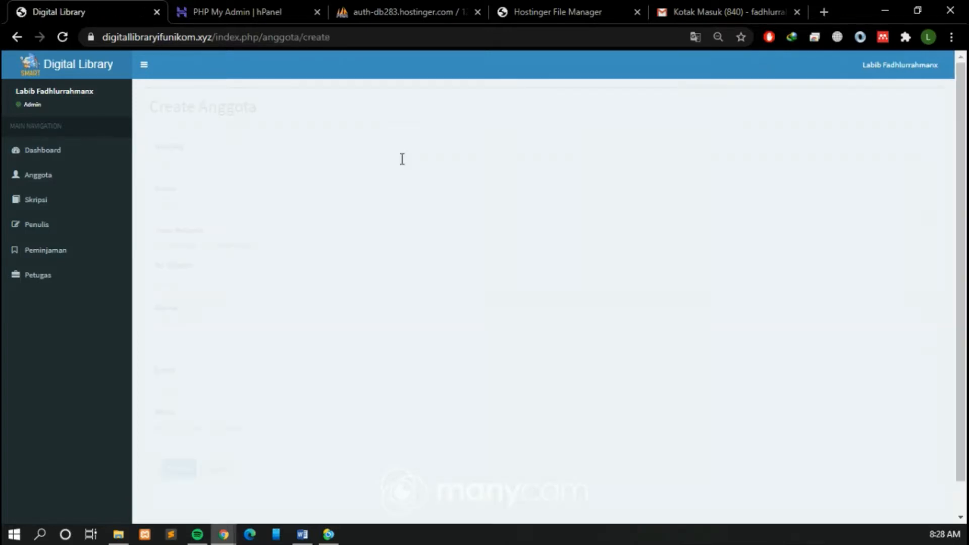
left_click(247, 160)
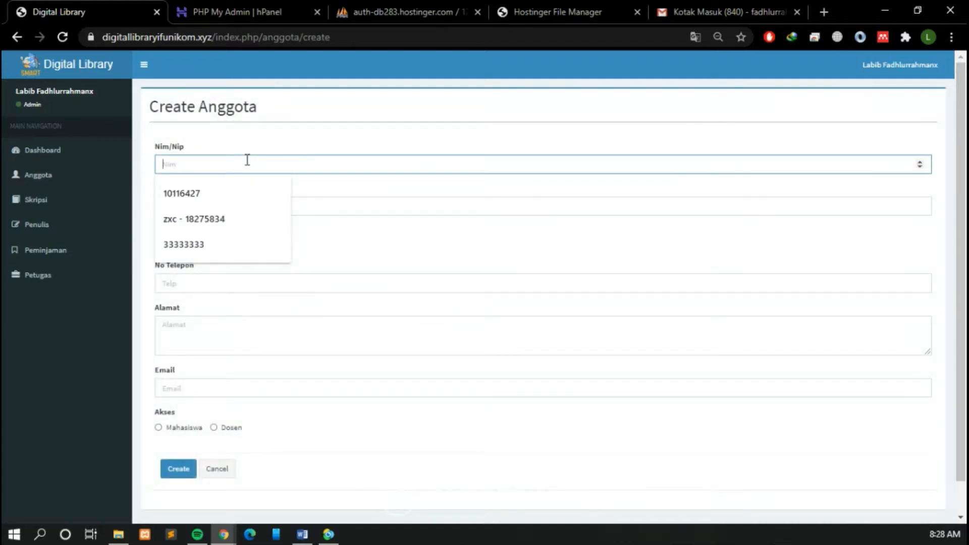
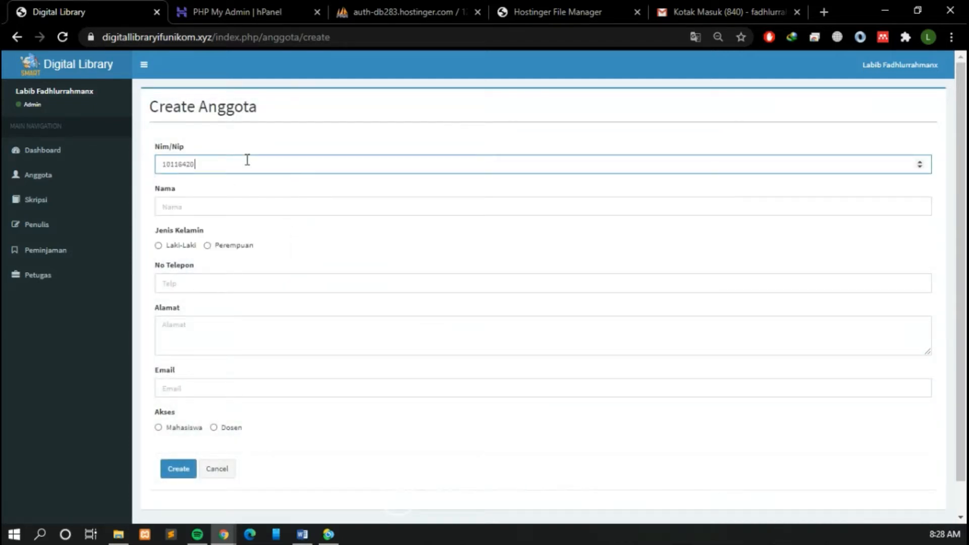
left_click(263, 213)
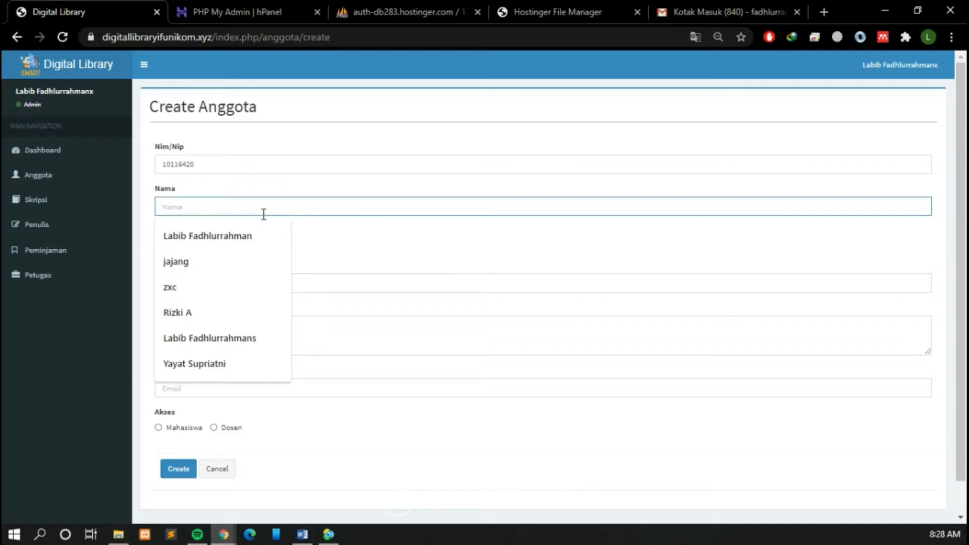
type("Asep S")
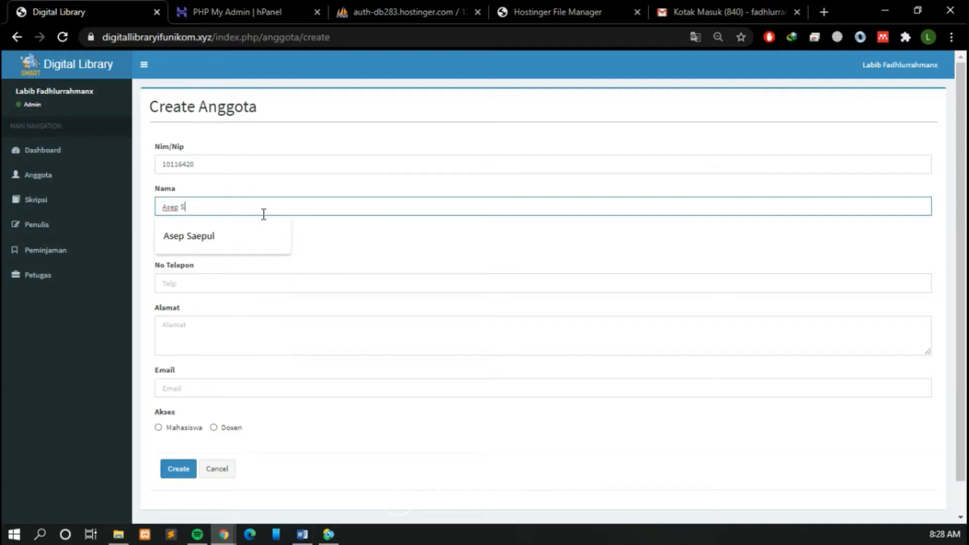
type("ae")
key("Down")
key("Return")
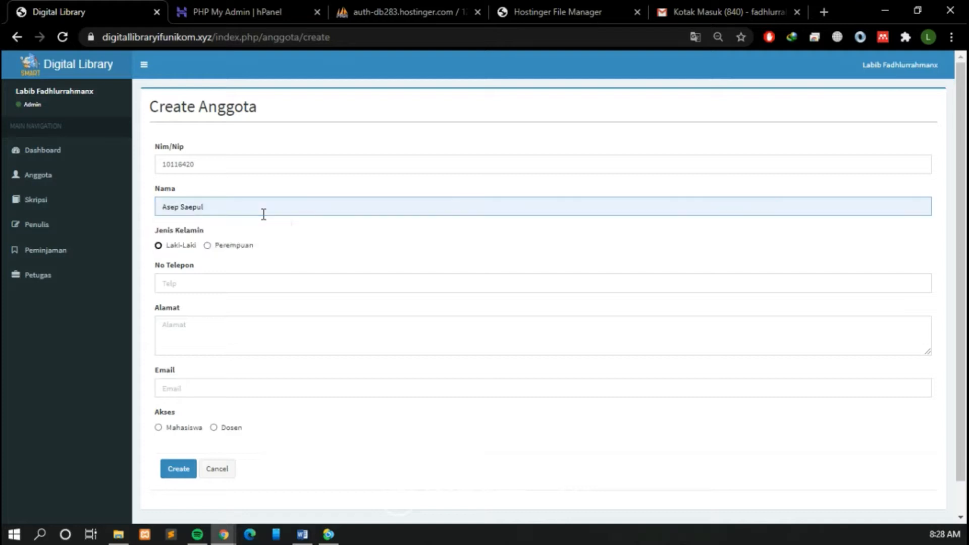
Step: Set the new member's Jenis Kelamin to Laki-Laki and fill in the phone number and postal address
left_click(178, 247)
left_click(225, 280)
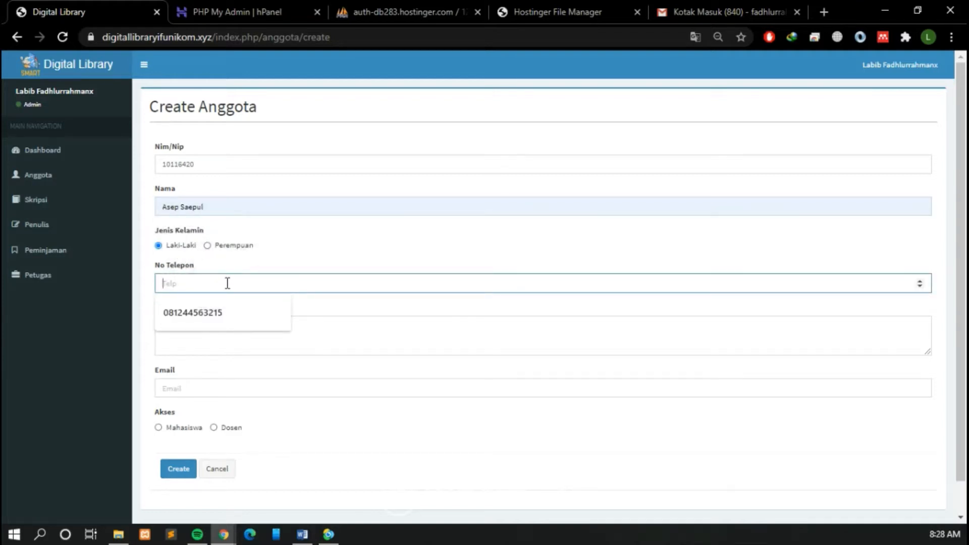
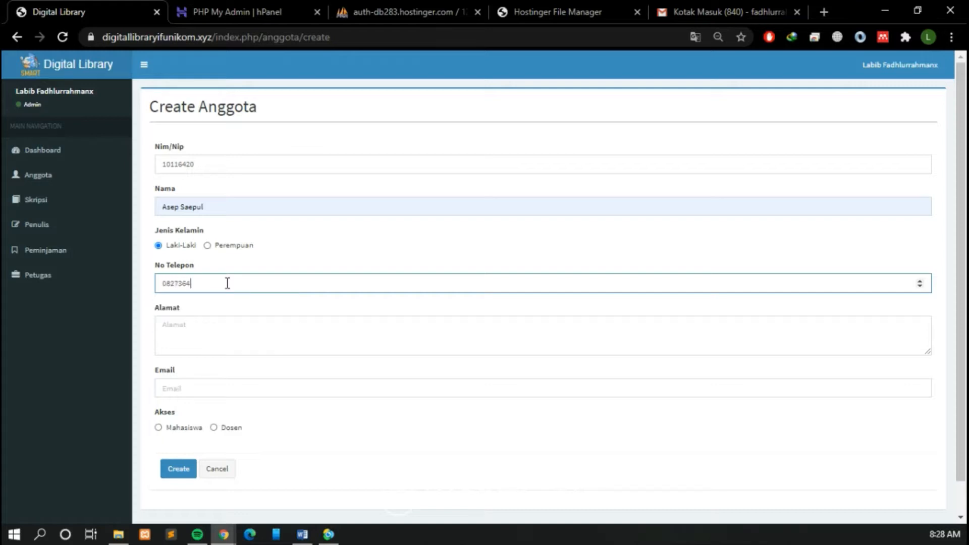
left_click(220, 333)
type("Jl")
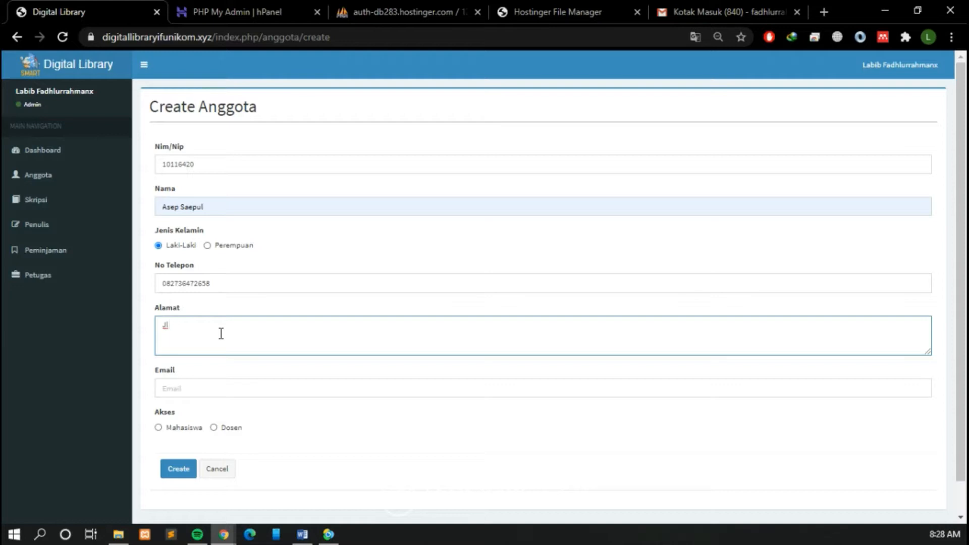
type(". melong")
Step: Fill in the new member's e-mail, set Akses to Mahasiswa, and create the record
left_click(214, 387)
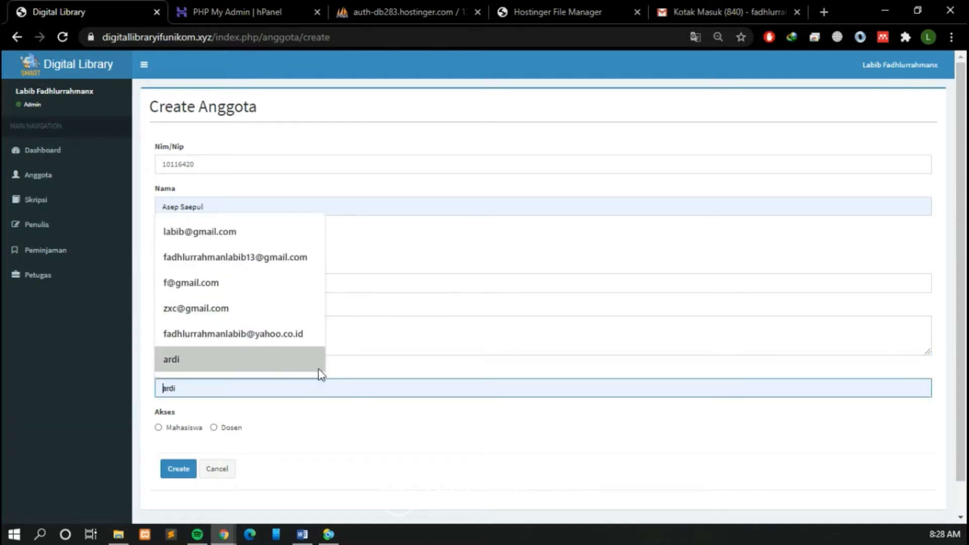
left_click(288, 258)
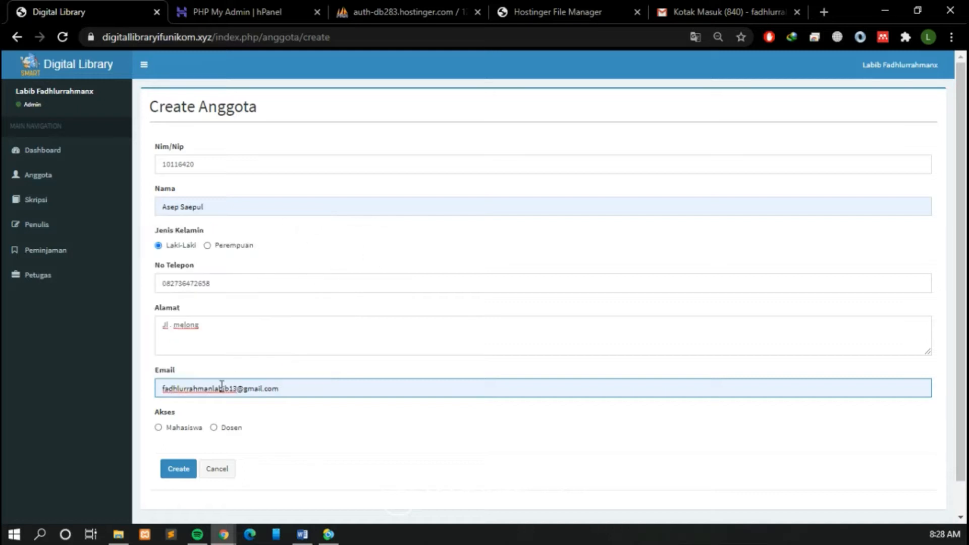
left_click(183, 427)
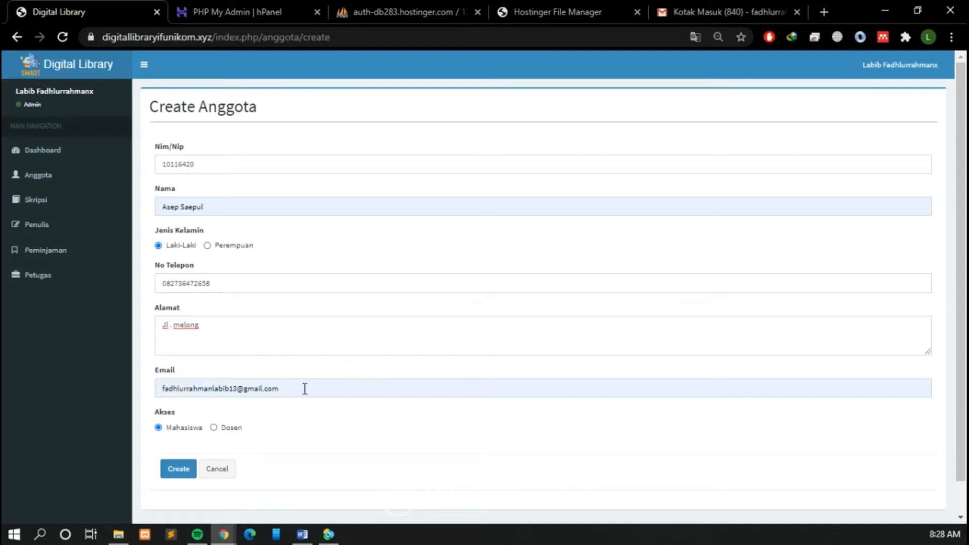
left_click_drag(293, 388, 158, 388)
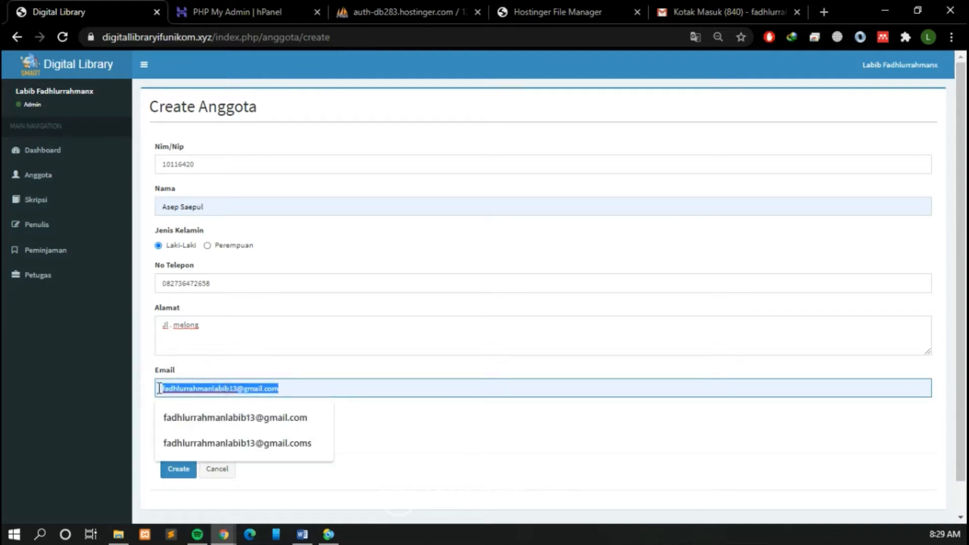
left_click(437, 420)
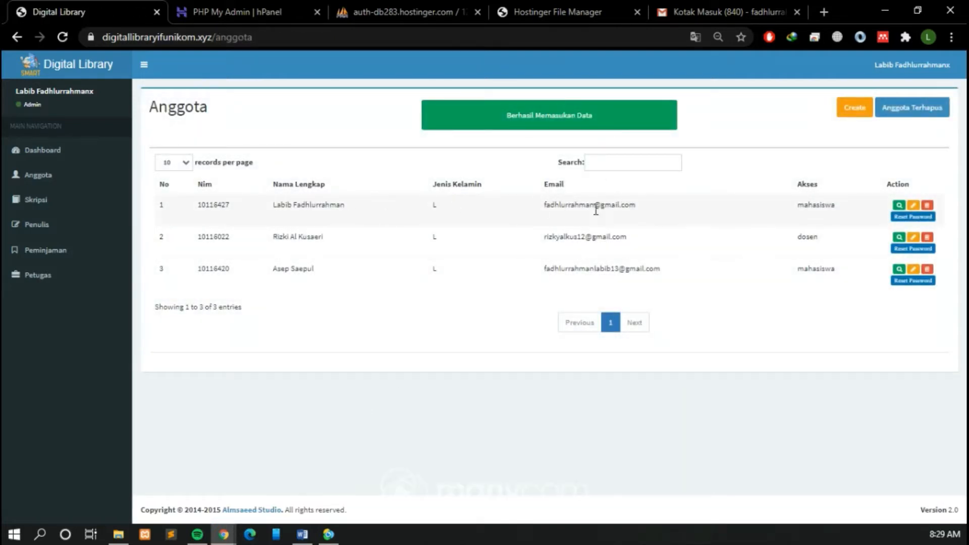
Step: Check the newly added member's name and e-mail in the Anggota list
left_click_drag(277, 268, 319, 271)
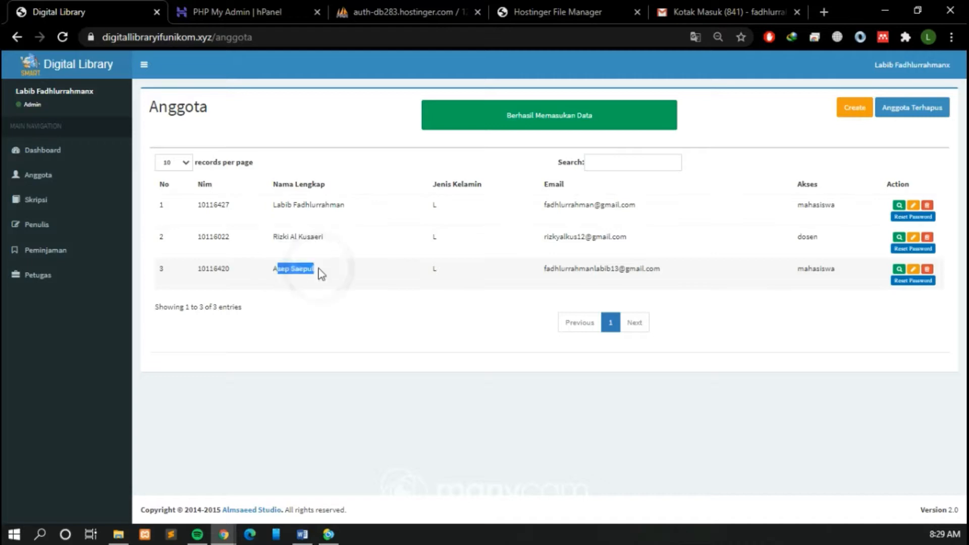
left_click_drag(547, 266, 626, 269)
left_click(669, 270)
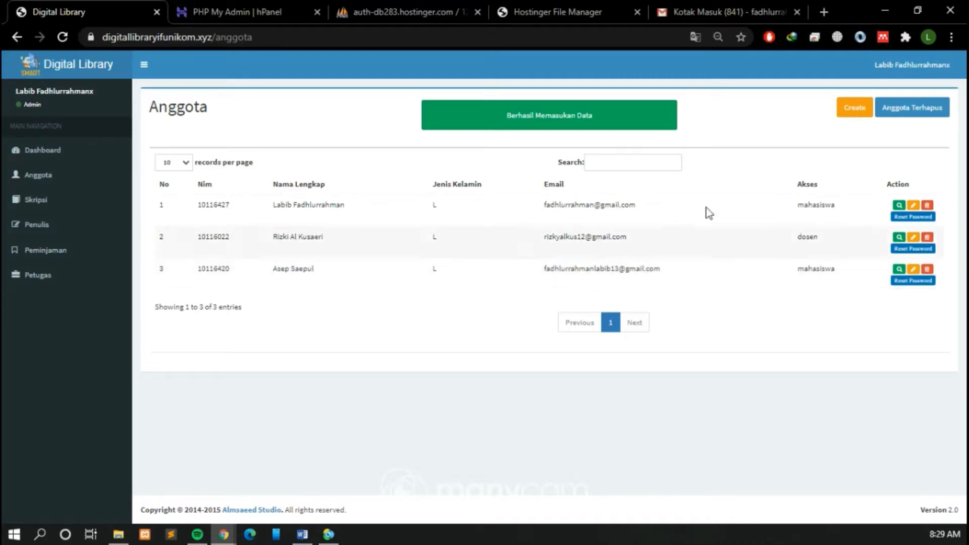
Step: Switch to Gmail and read the account password in the newest "Password Account Digital Library Teknik Informatika UNIKOM" message
left_click(743, 6)
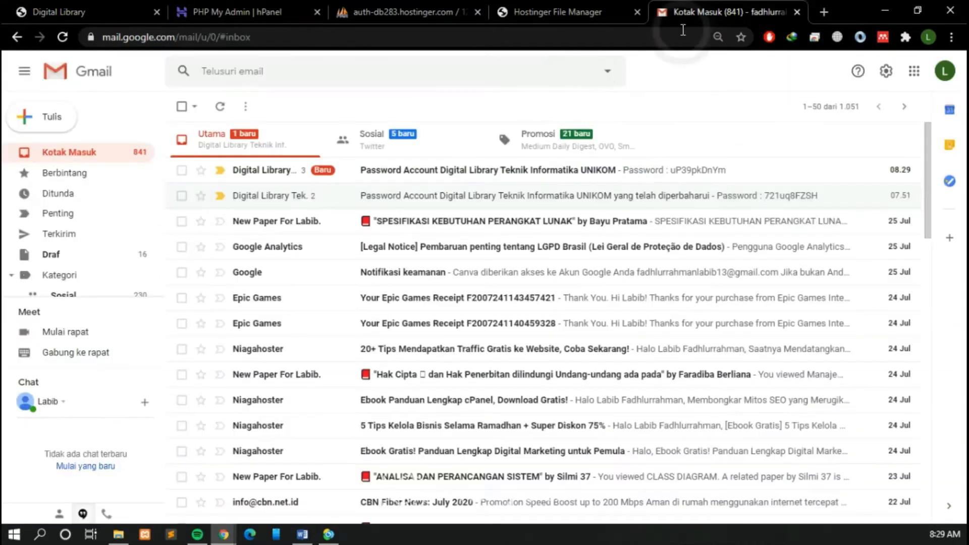
left_click(431, 171)
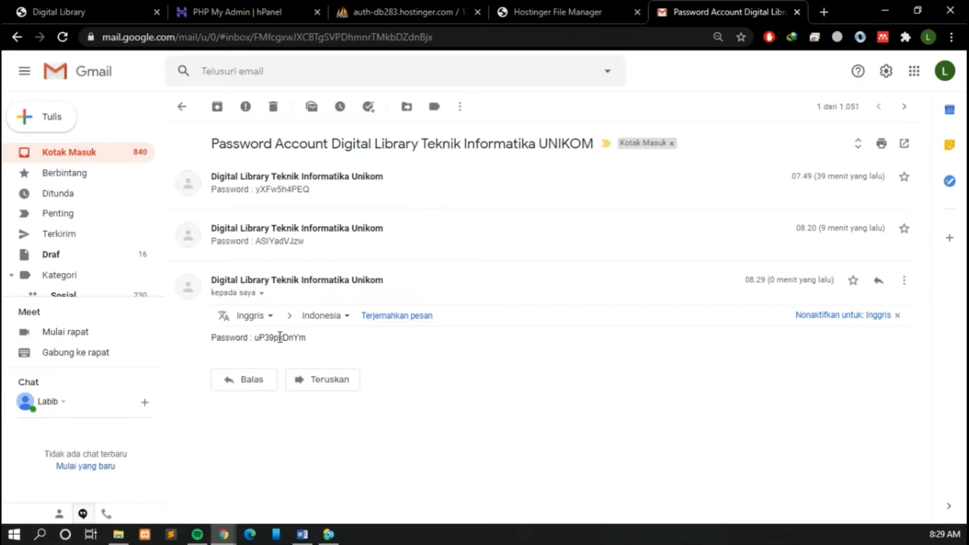
double_click(279, 337)
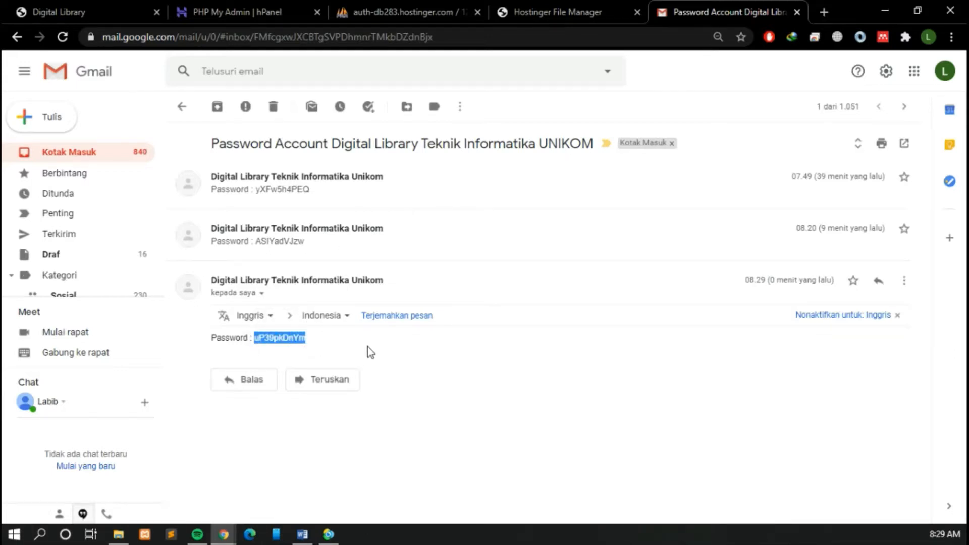
left_click(337, 341)
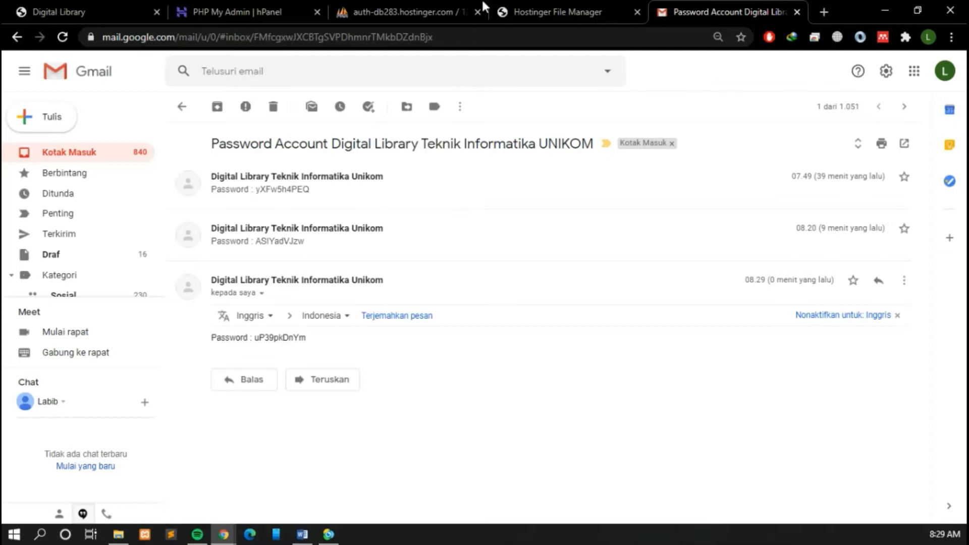
Step: Return to the Digital Library site, view the first member's details, and go back to the Anggota list
left_click(514, 6)
left_click(395, 2)
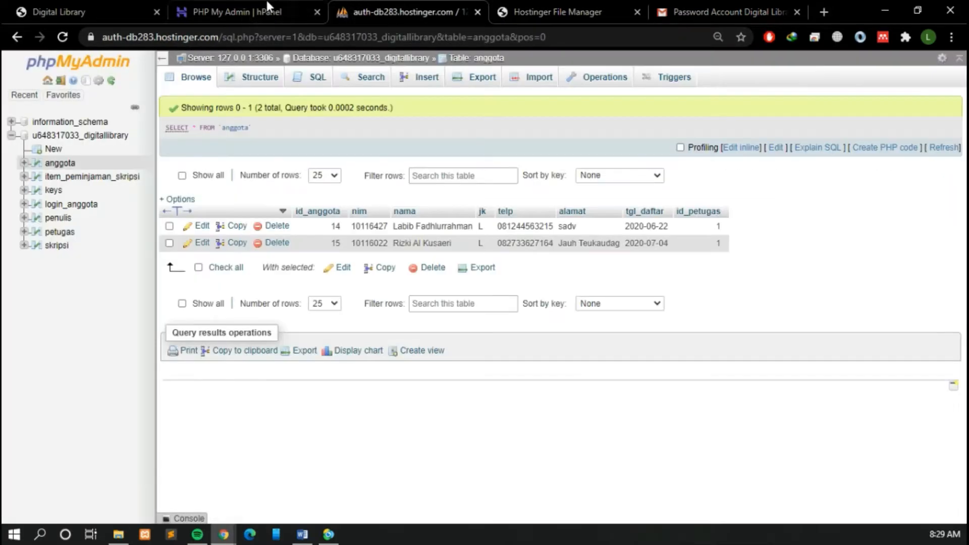
left_click(266, 6)
left_click(97, 9)
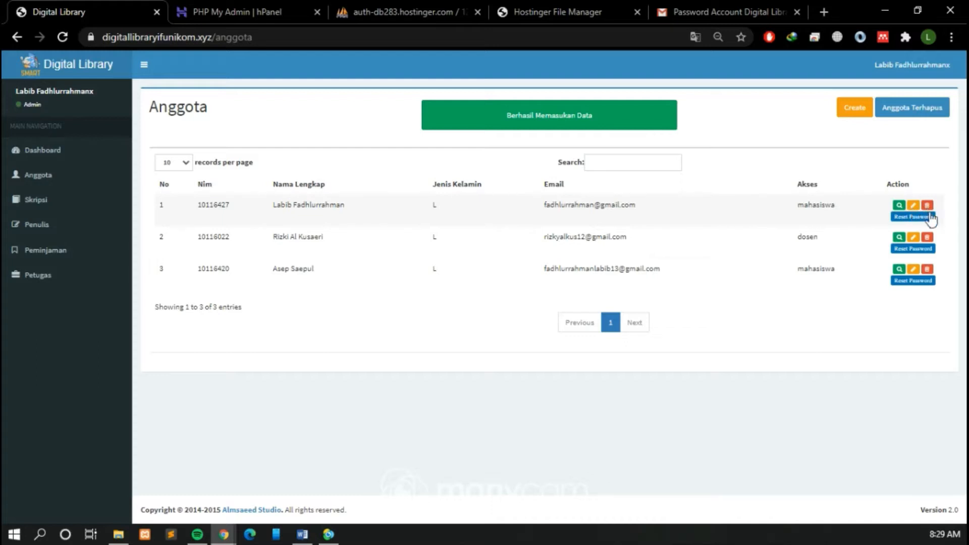
left_click(899, 205)
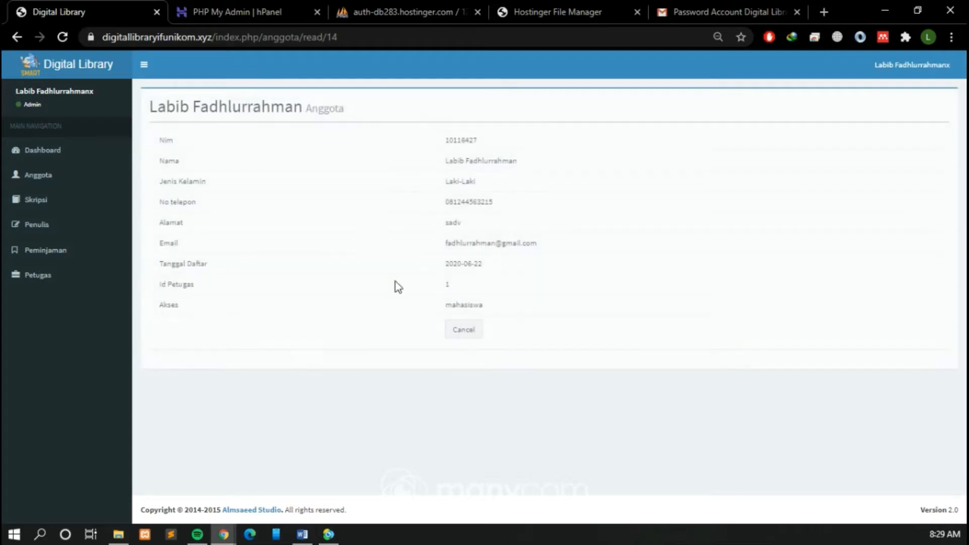
left_click(470, 330)
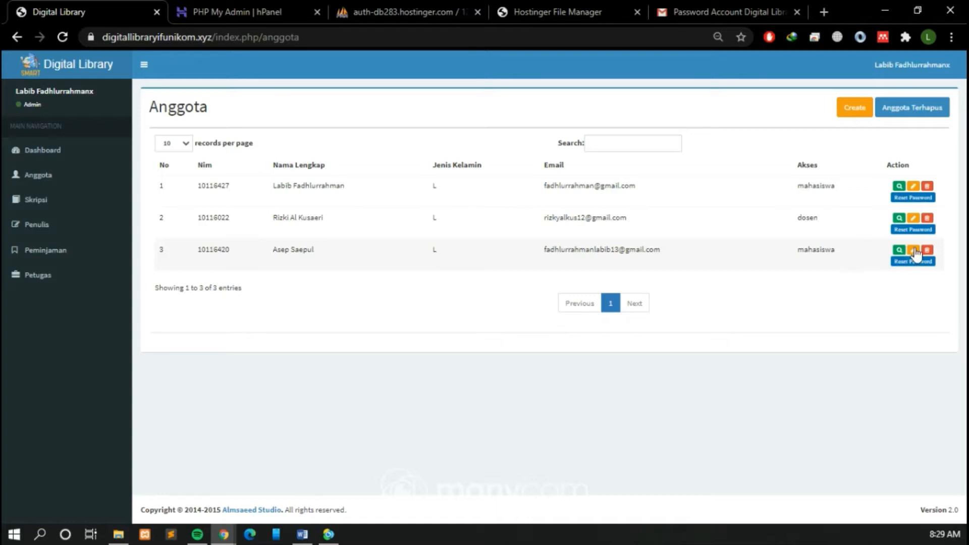
Step: Edit the third member in the Anggota list, append the initial R to the name, and save the update
left_click(913, 250)
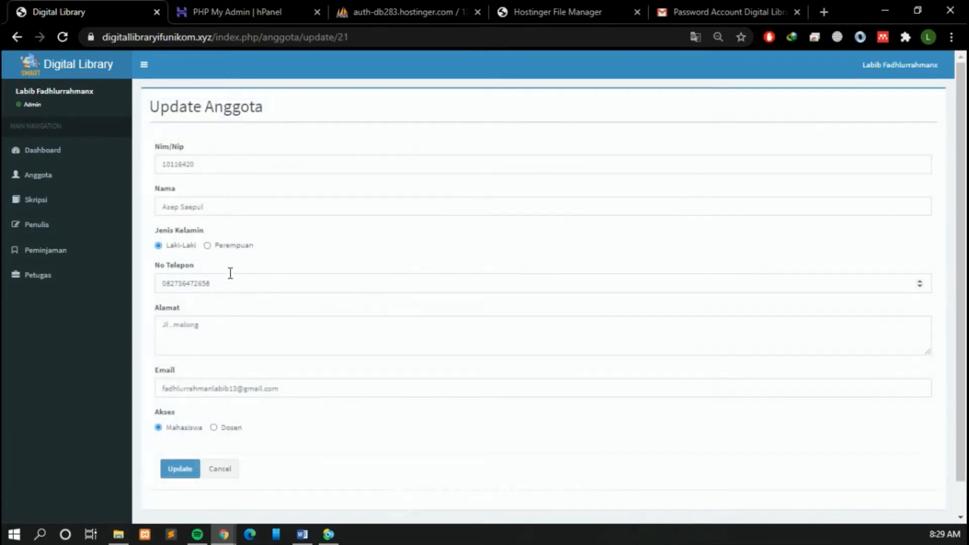
left_click(235, 206)
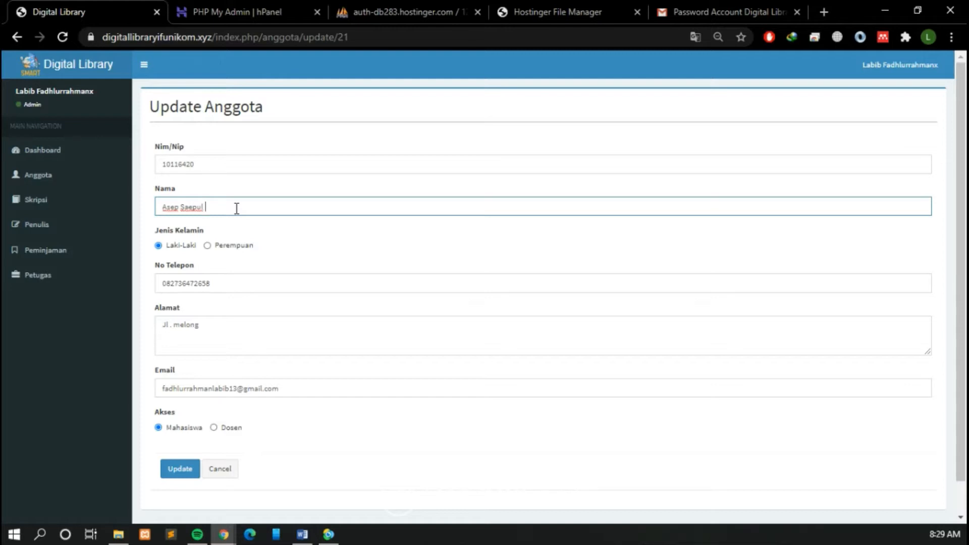
left_click(183, 474)
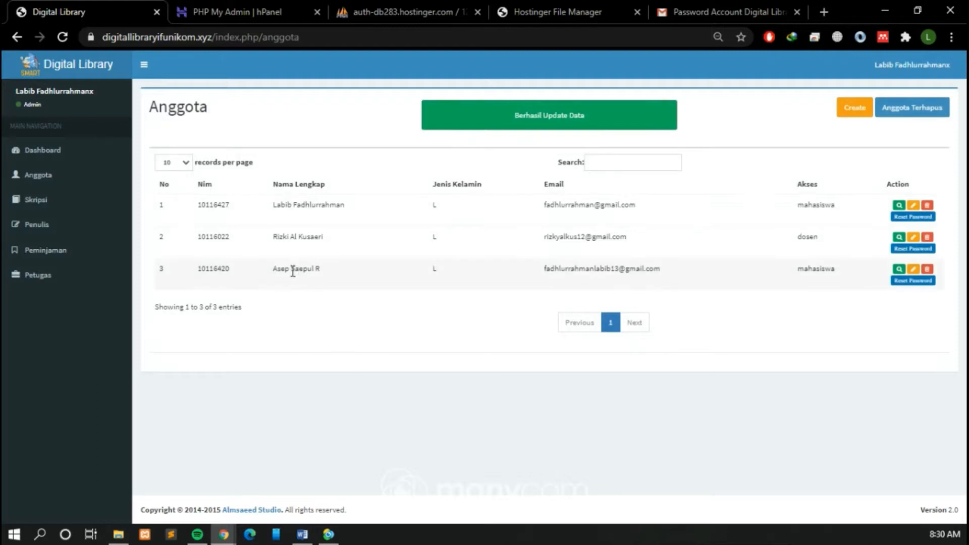
left_click_drag(286, 269, 333, 277)
left_click(894, 296)
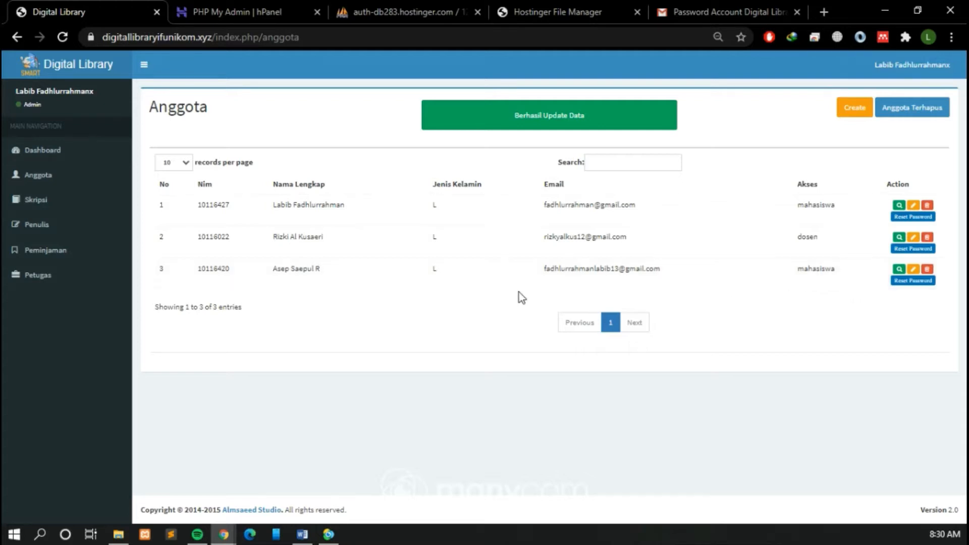
left_click(874, 315)
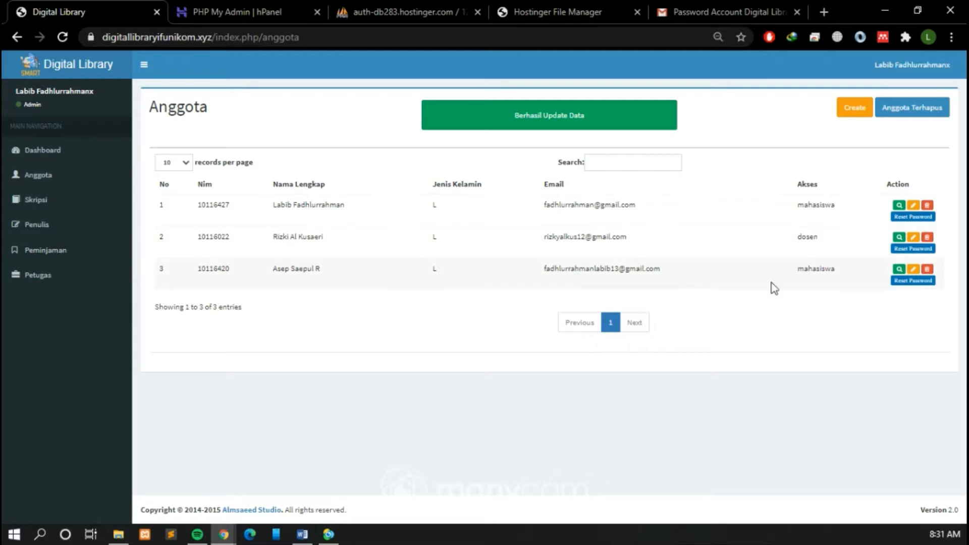
Step: Reset the password of the third member in the Anggota list and accept the confirmation
left_click(905, 327)
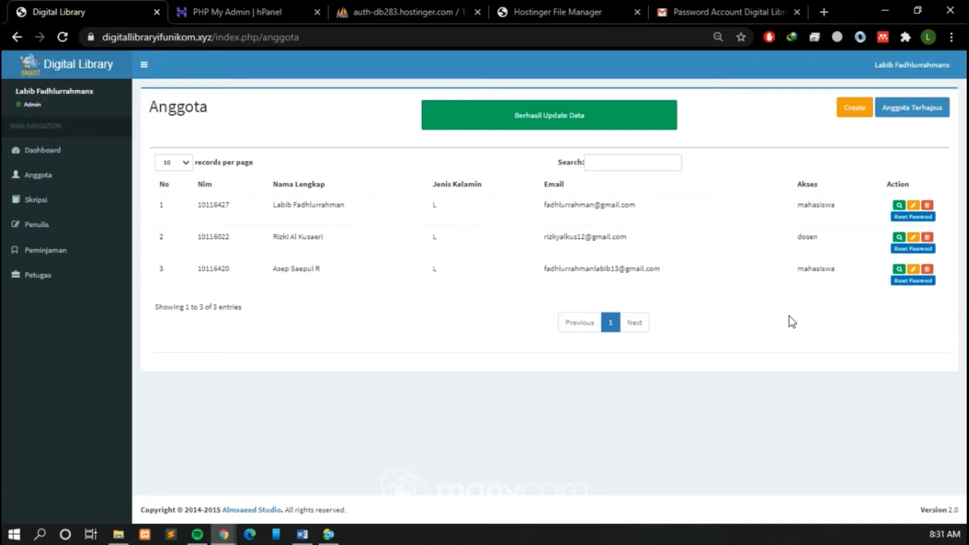
left_click(923, 282)
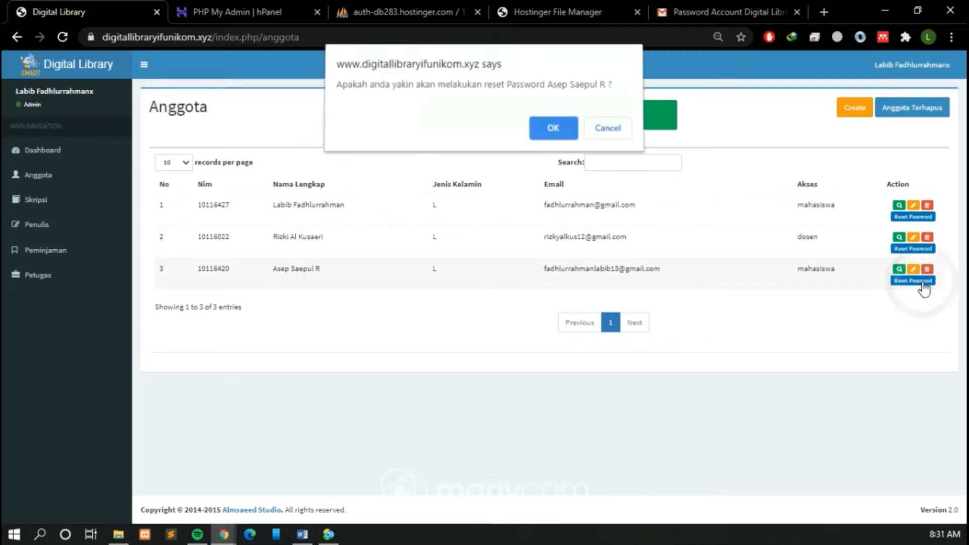
left_click(553, 133)
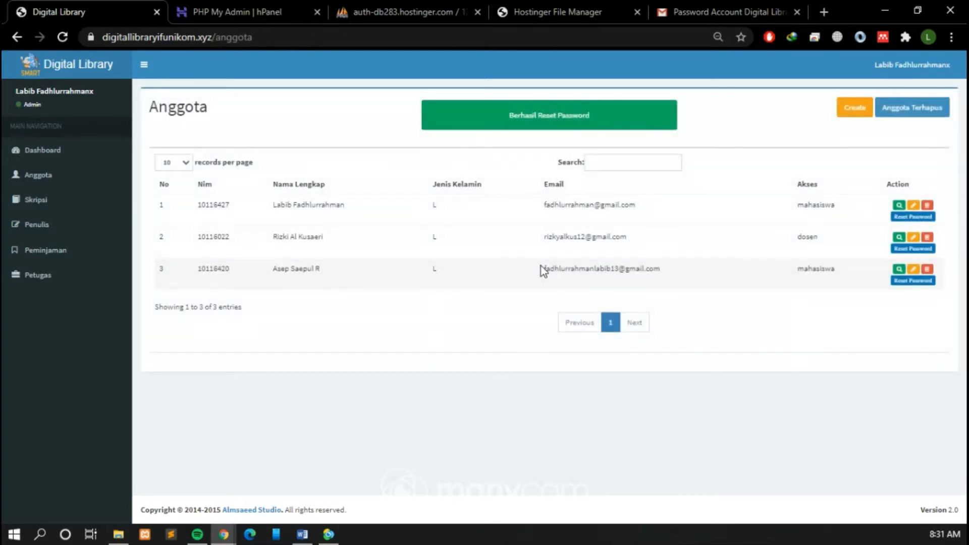
Step: Check the third member's e-mail, then switch to Gmail and read the renewed password in the newest "yang telah diperbaharui" message
left_click_drag(541, 266, 659, 273)
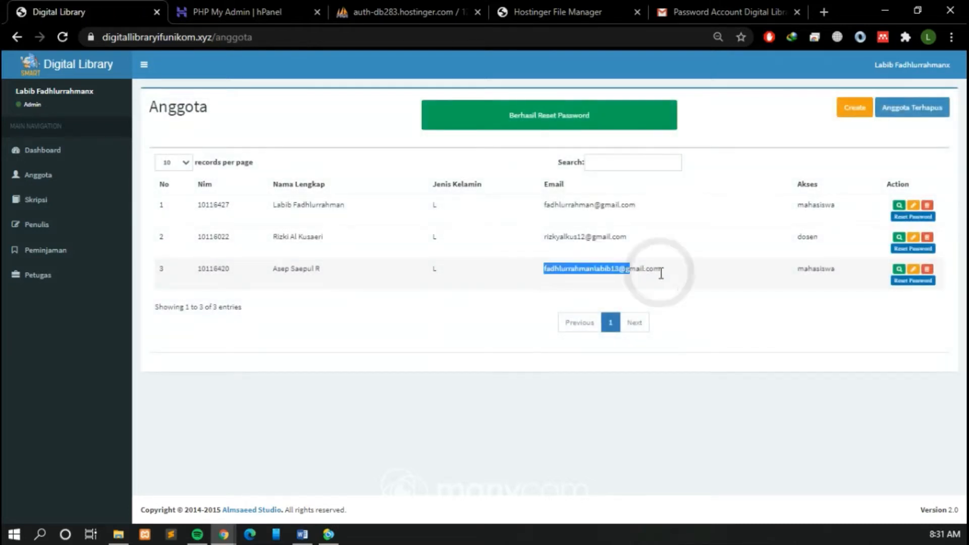
left_click(721, 11)
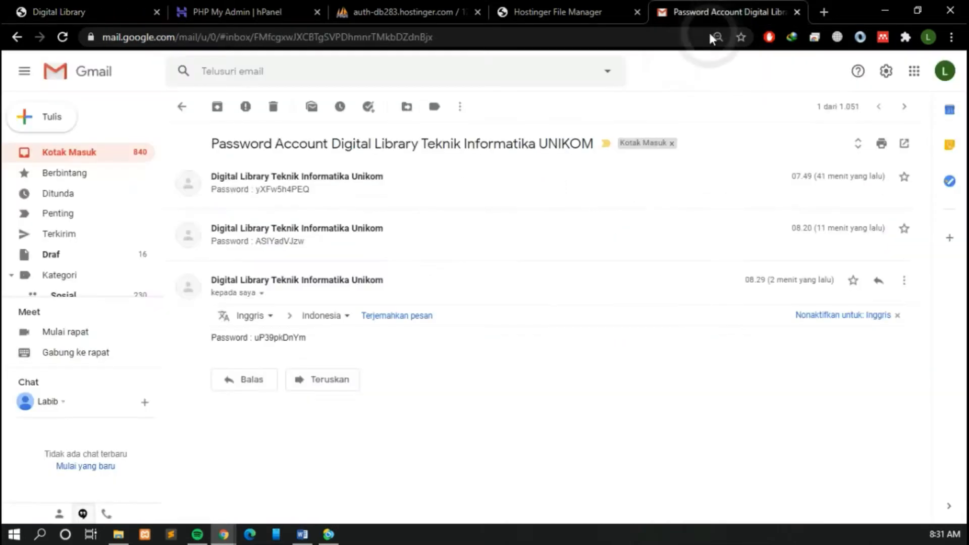
left_click(78, 151)
left_click(455, 175)
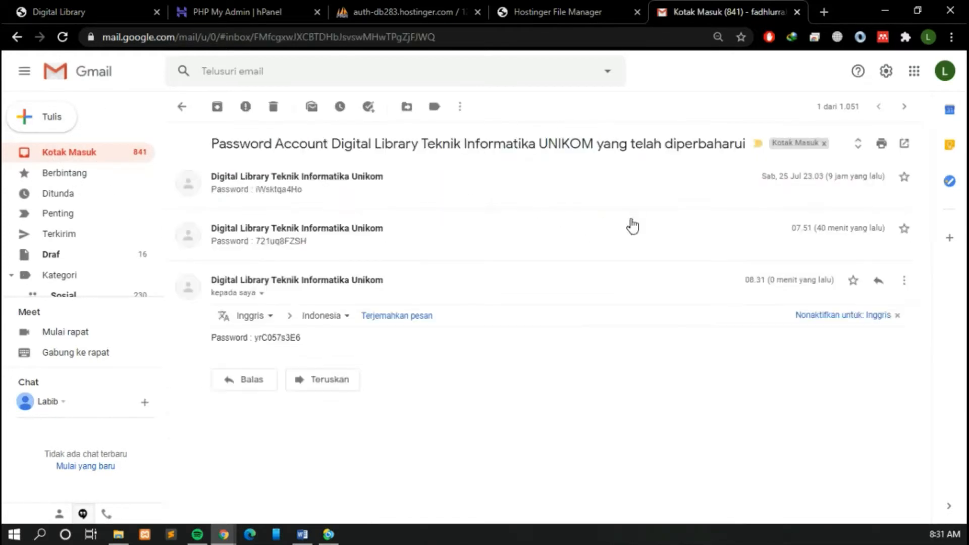
left_click_drag(620, 144, 734, 145)
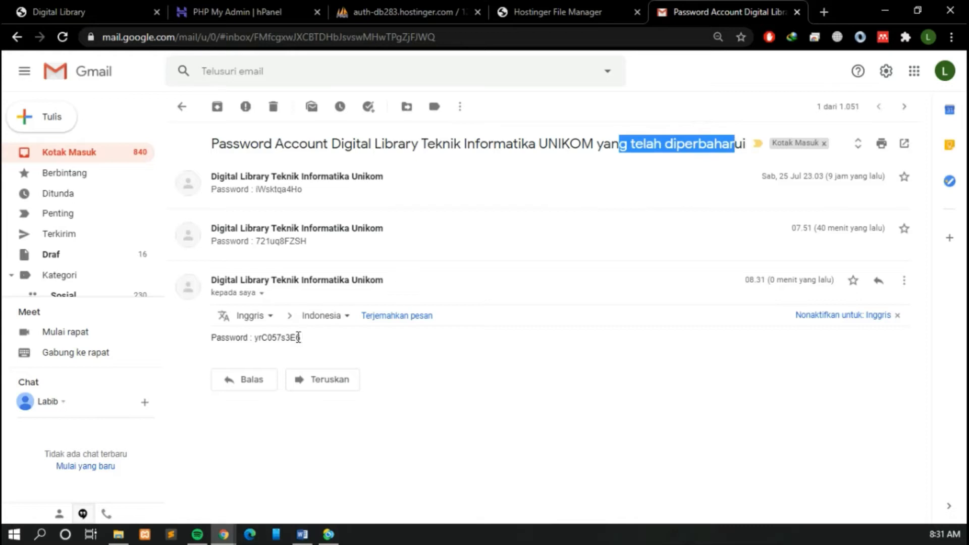
left_click_drag(302, 338, 253, 339)
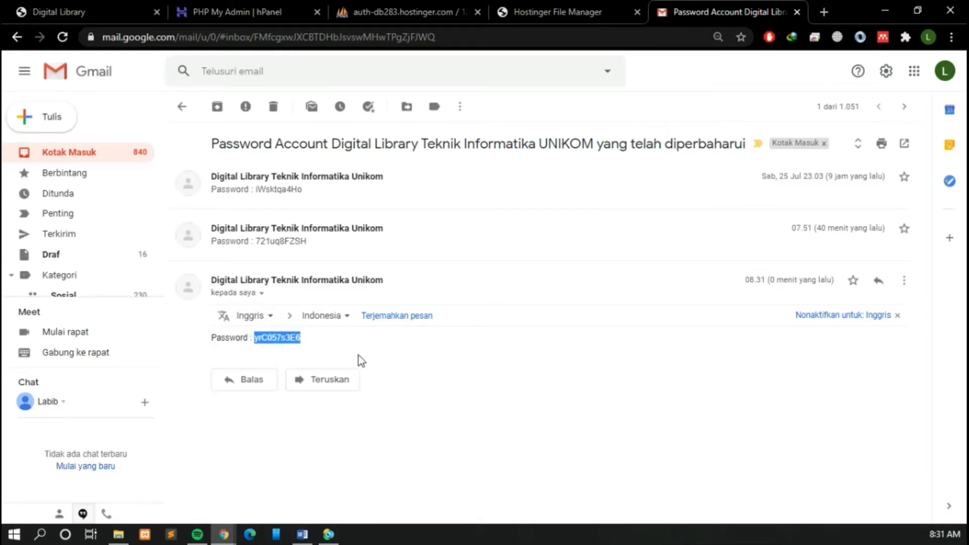
Step: Return to the Digital Library site and delete the third member from the Anggota list
left_click(63, 12)
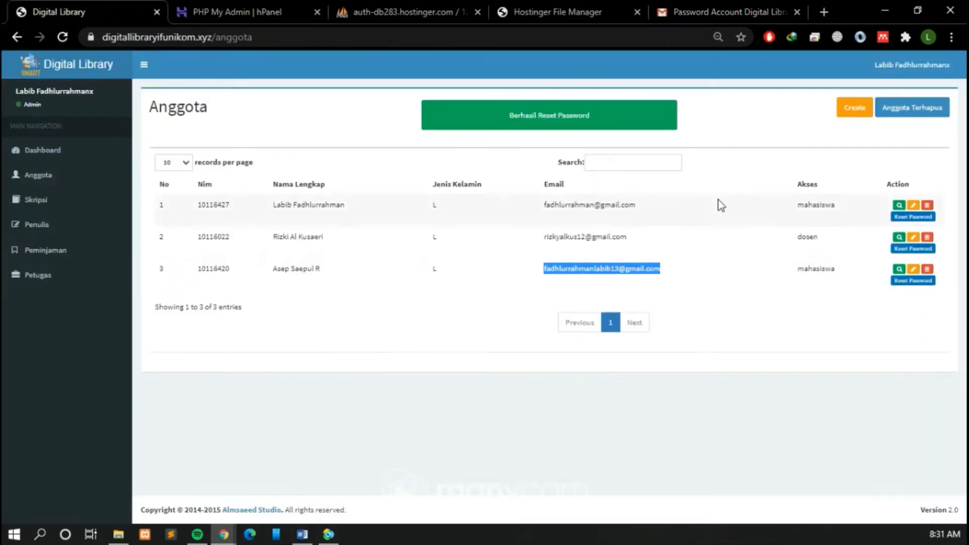
left_click(856, 322)
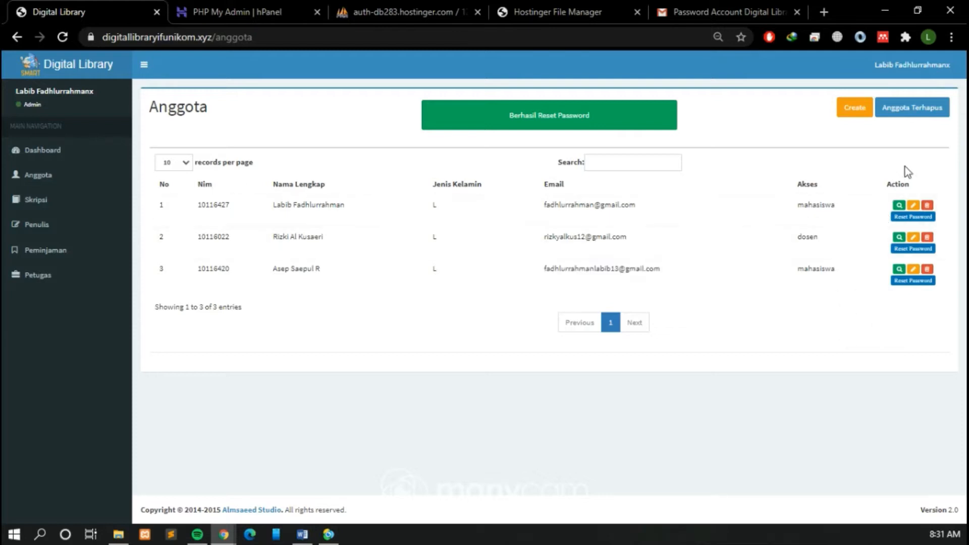
left_click(927, 270)
left_click(555, 117)
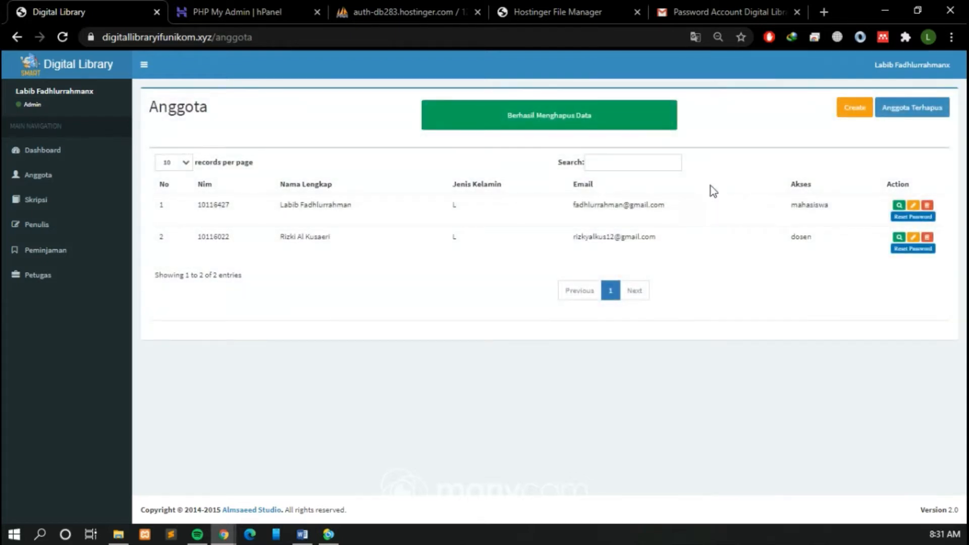
Step: Restore the deleted member from the Anggota Terhapus list and check the record back in the Data Anggota list
left_click(927, 117)
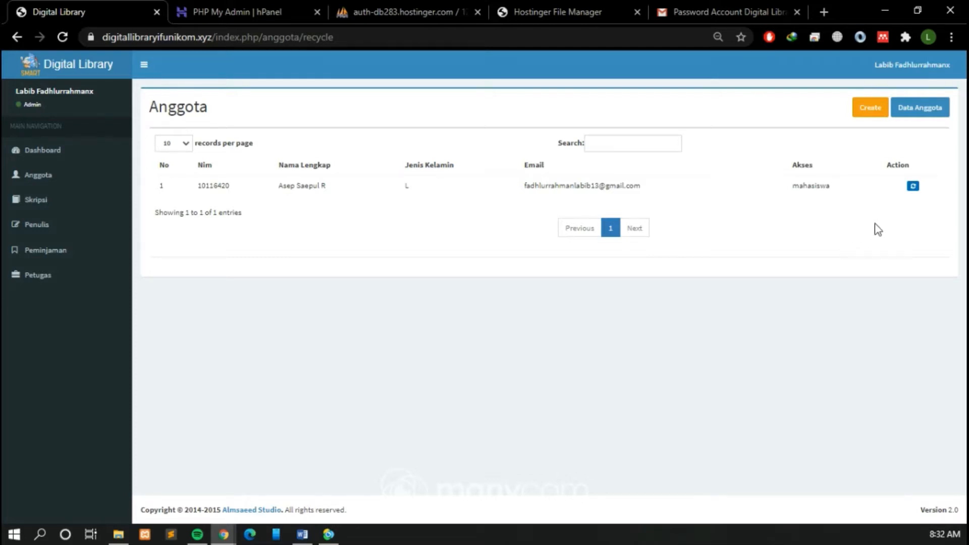
left_click(912, 185)
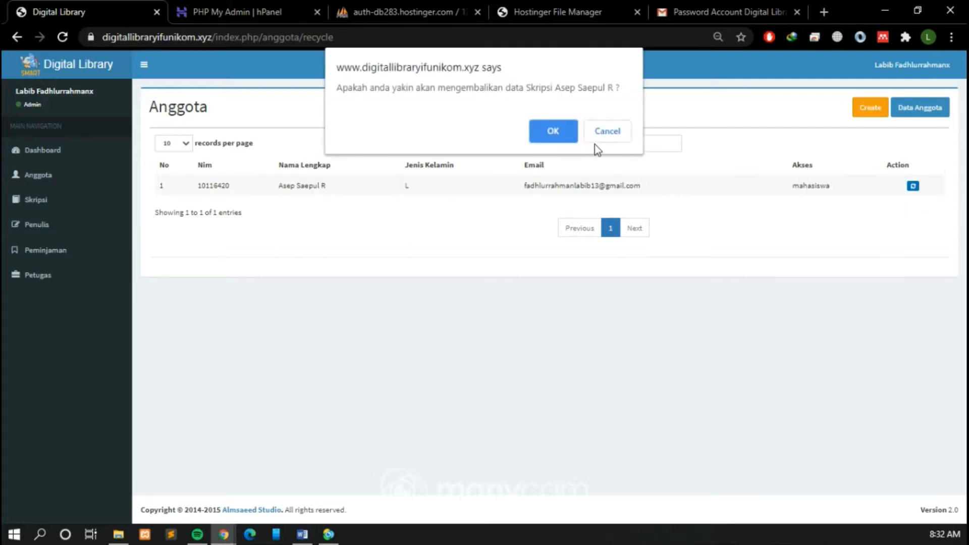
key("Return")
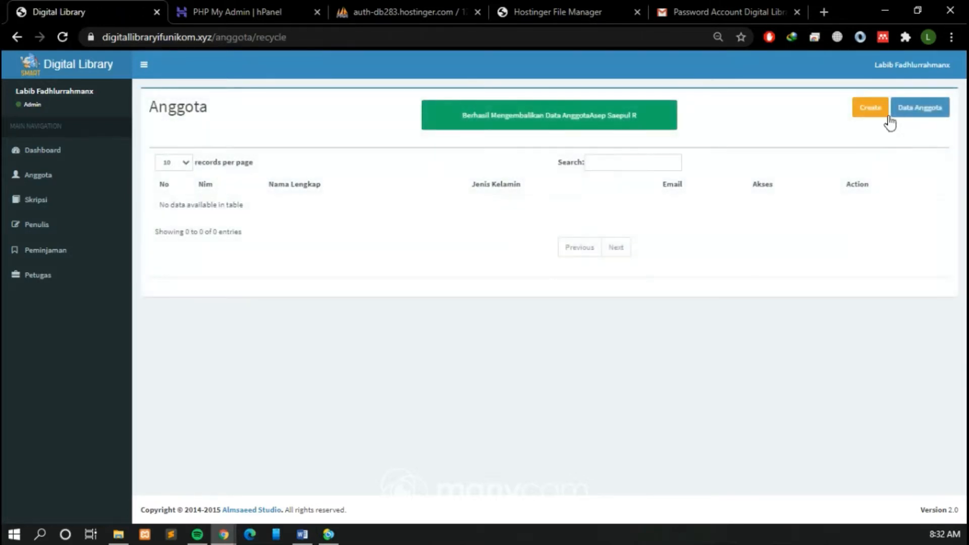
left_click(892, 115)
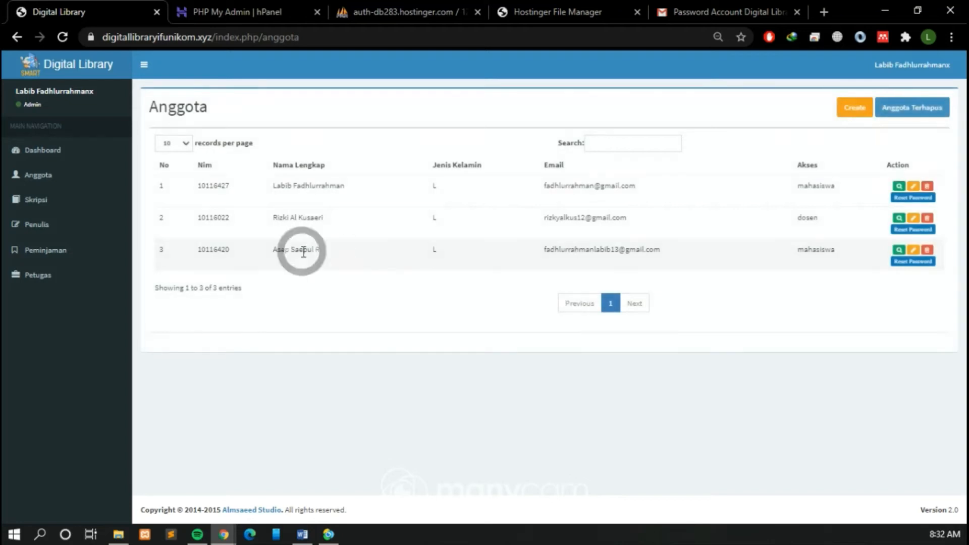
triple_click(304, 251)
left_click(830, 330)
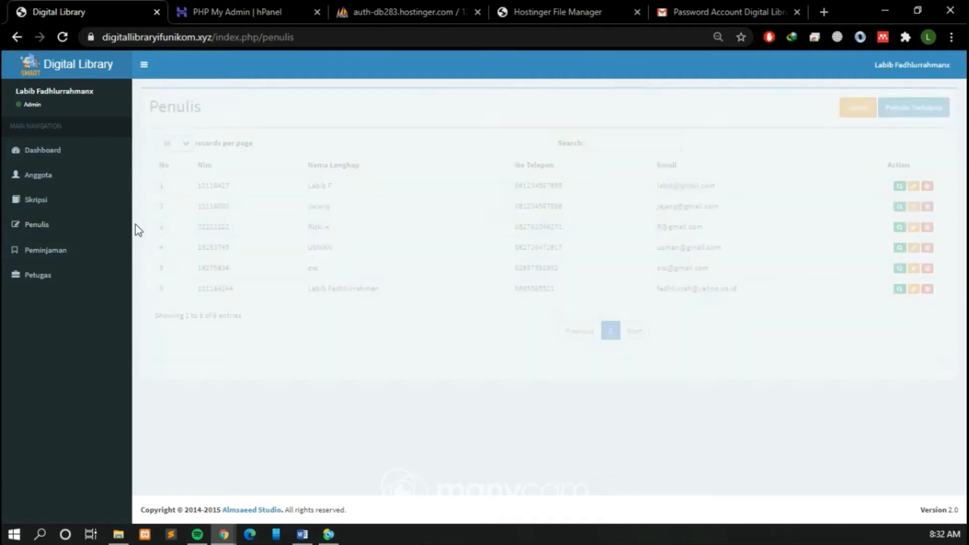
Step: Start a new author record in Penulis and enter the author's Nim and name
left_click(741, 104)
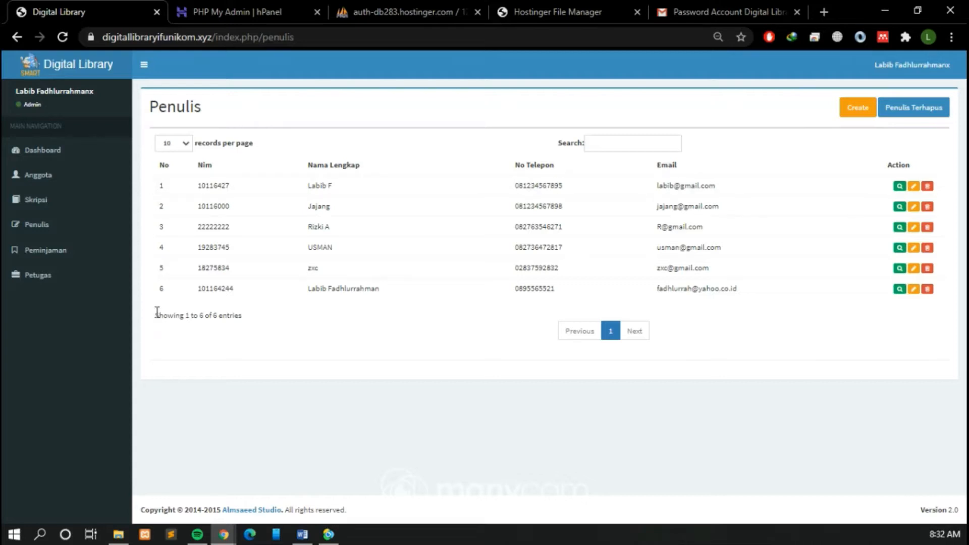
left_click(854, 110)
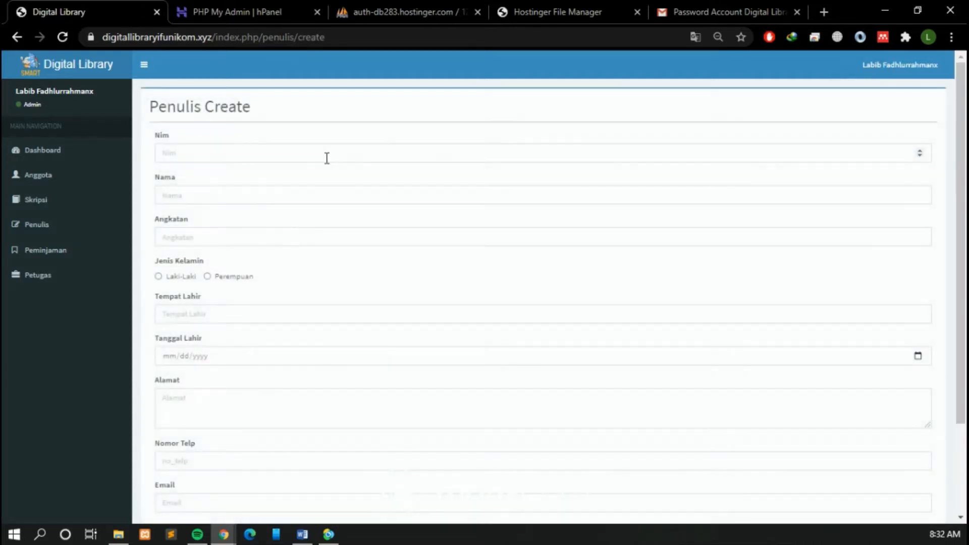
left_click(321, 156)
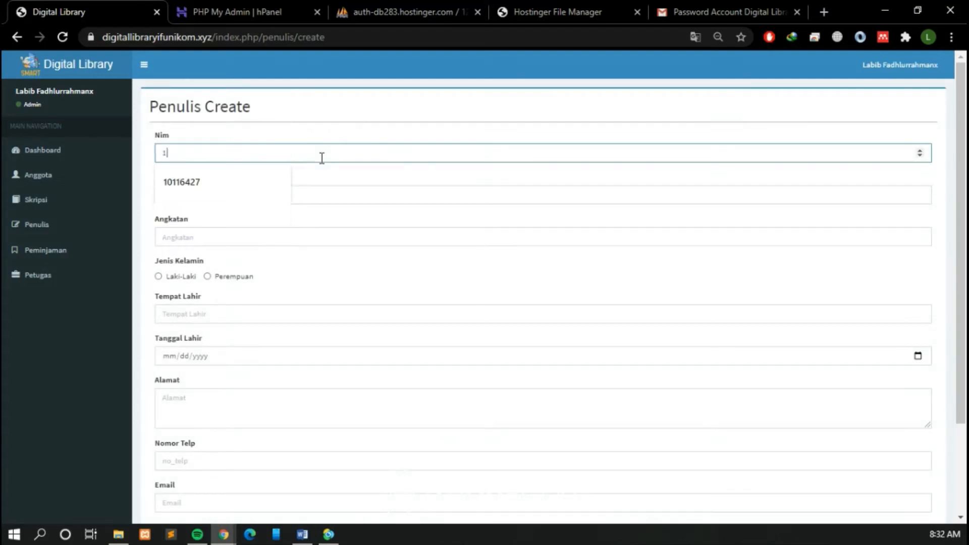
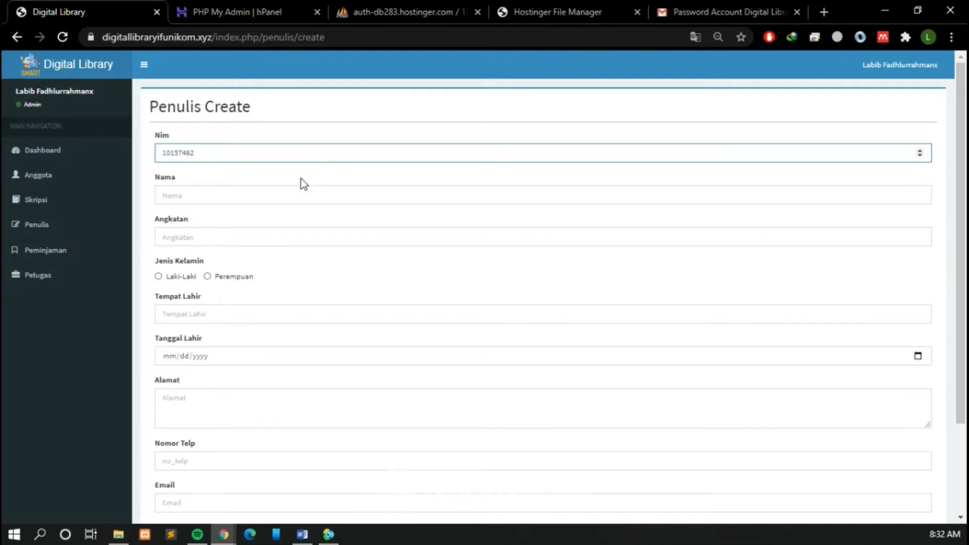
left_click(266, 194)
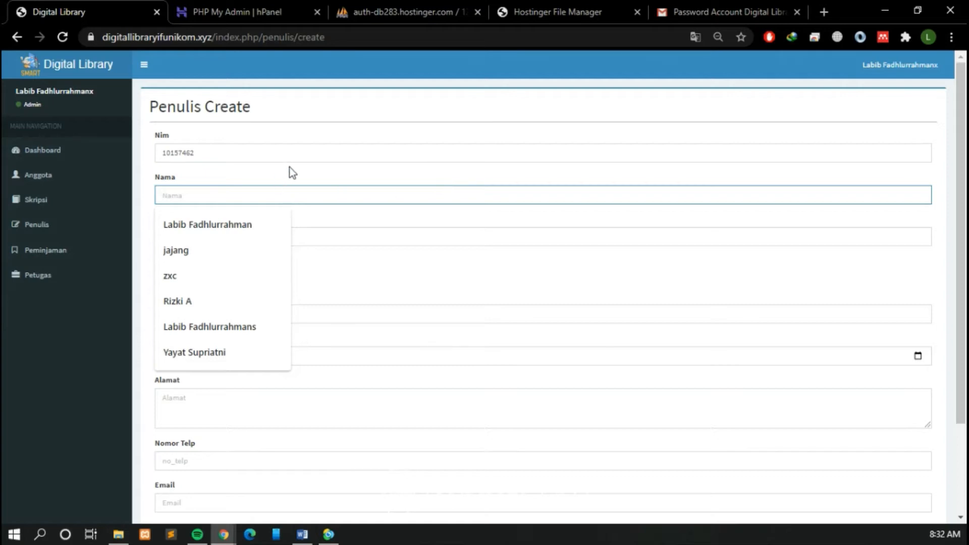
type("Asep")
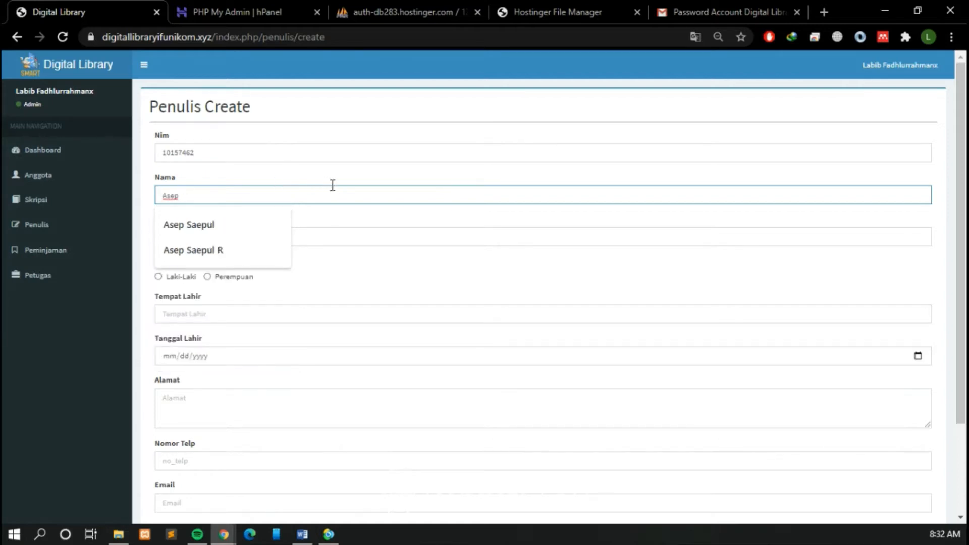
key("Down")
key("Escape")
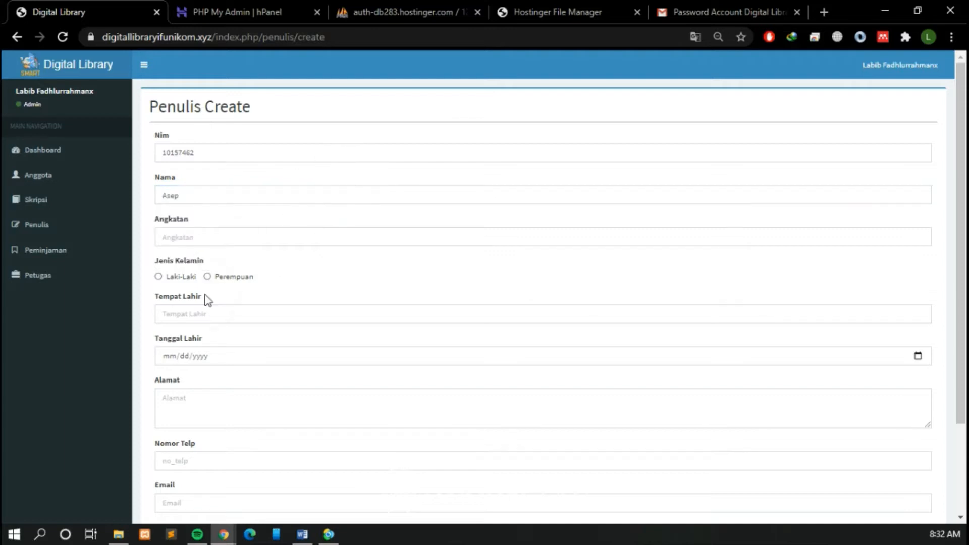
Step: Set the author's Angkatan to 2015, Jenis Kelamin to Laki-Laki and Tempat Lahir to Bandung
left_click(229, 232)
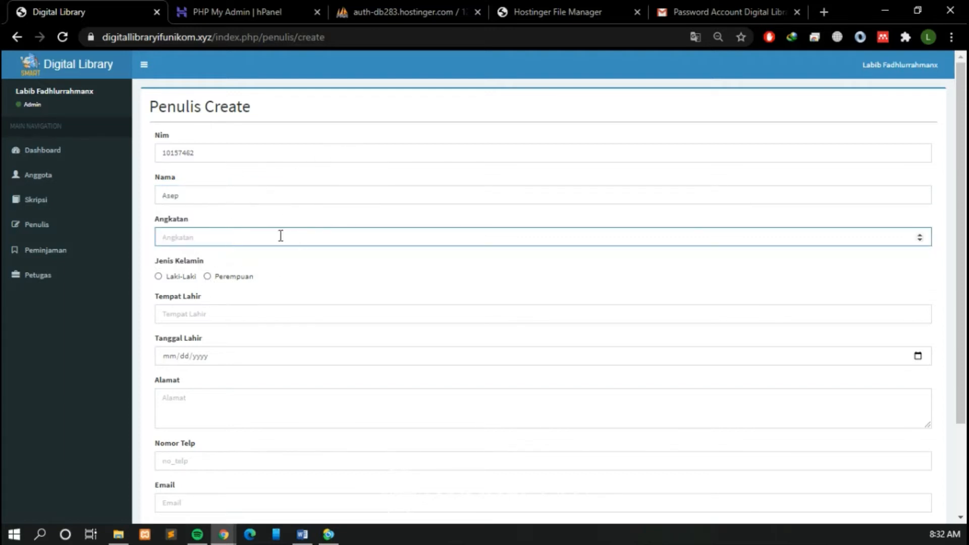
type("2015")
left_click(186, 277)
left_click(202, 313)
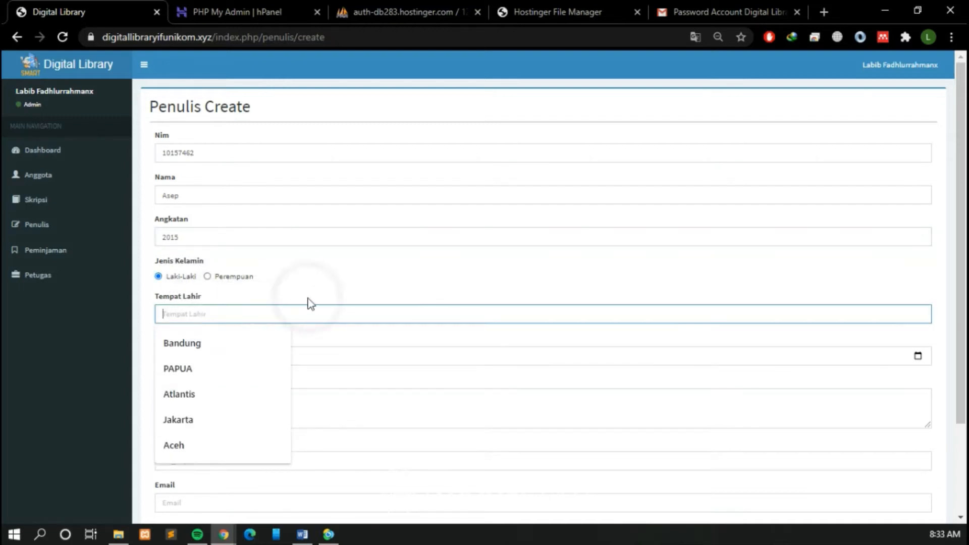
left_click(186, 345)
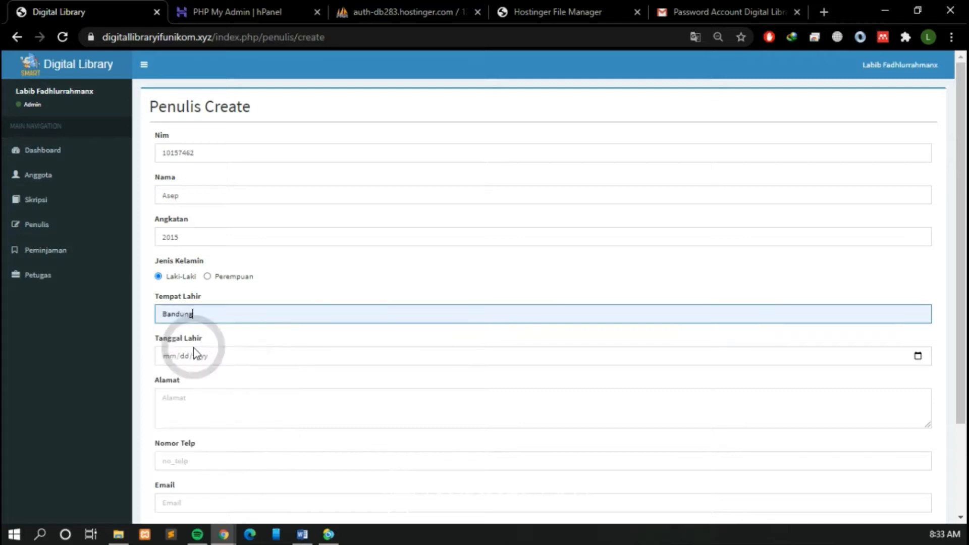
Step: Choose the author's date of birth in the Tanggal Lahir calendar
left_click(917, 356)
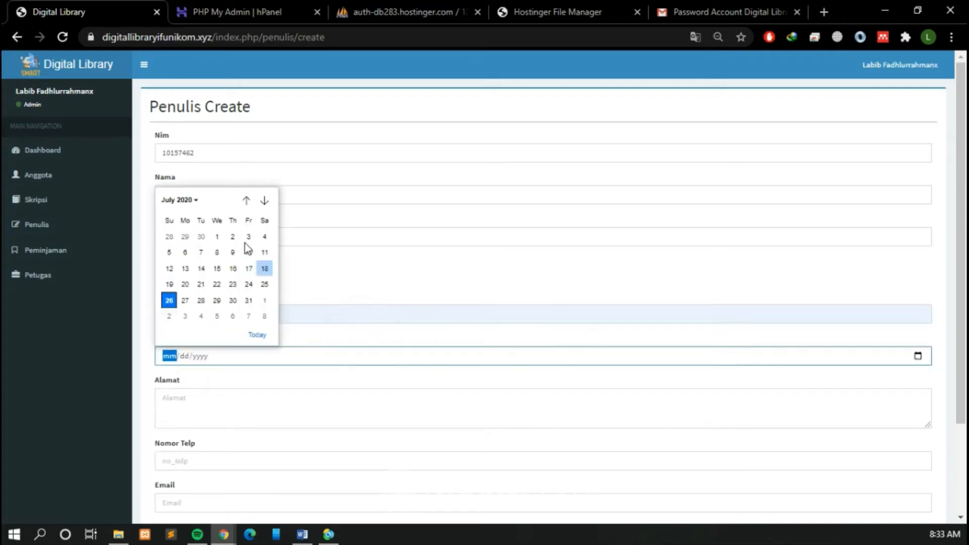
left_click(184, 199)
scroll(218, 260, "up", 5)
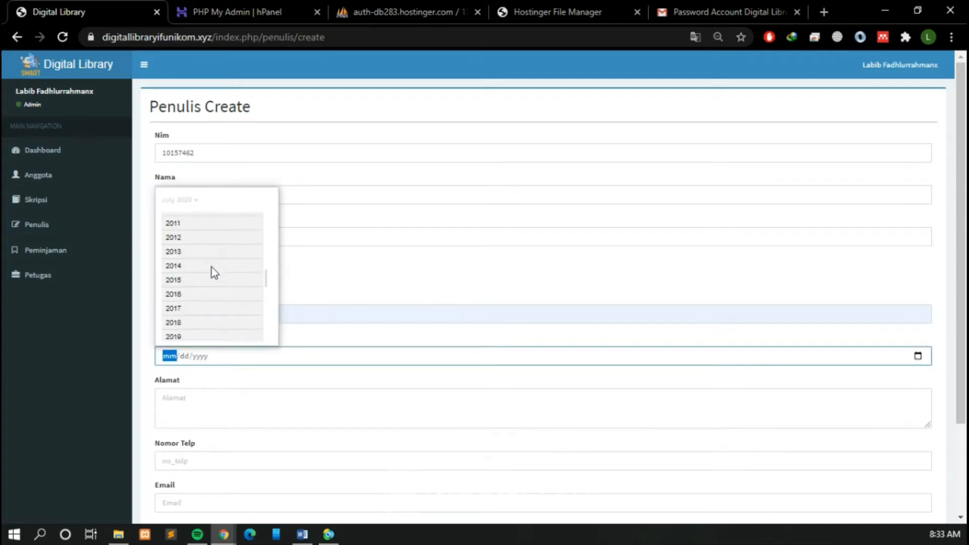
scroll(217, 283, "up", 2)
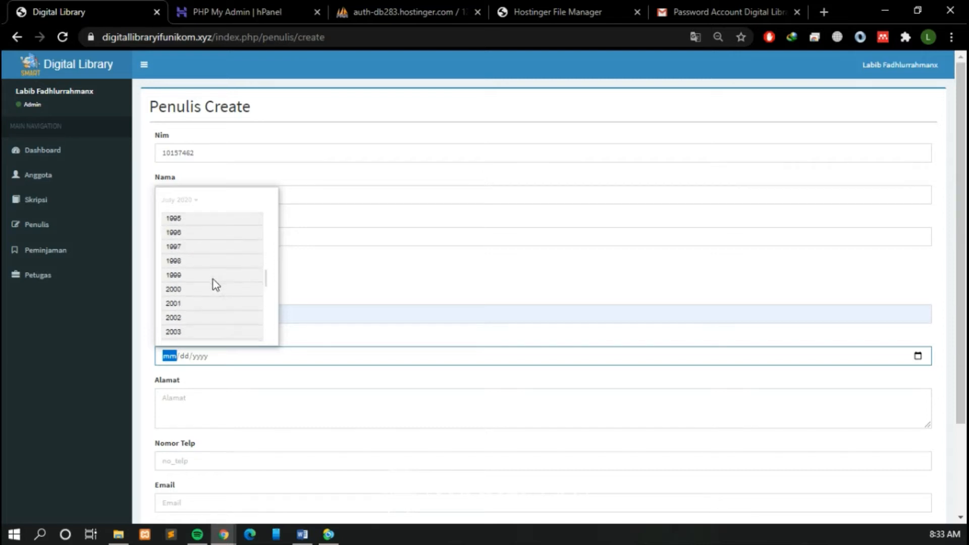
scroll(206, 250, "up", 1)
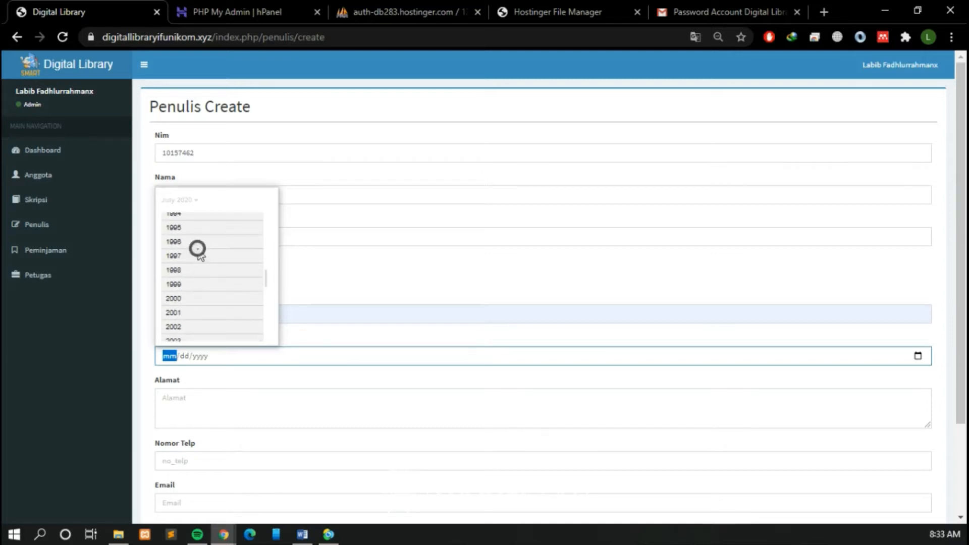
left_click(197, 247)
left_click(197, 253)
left_click(199, 267)
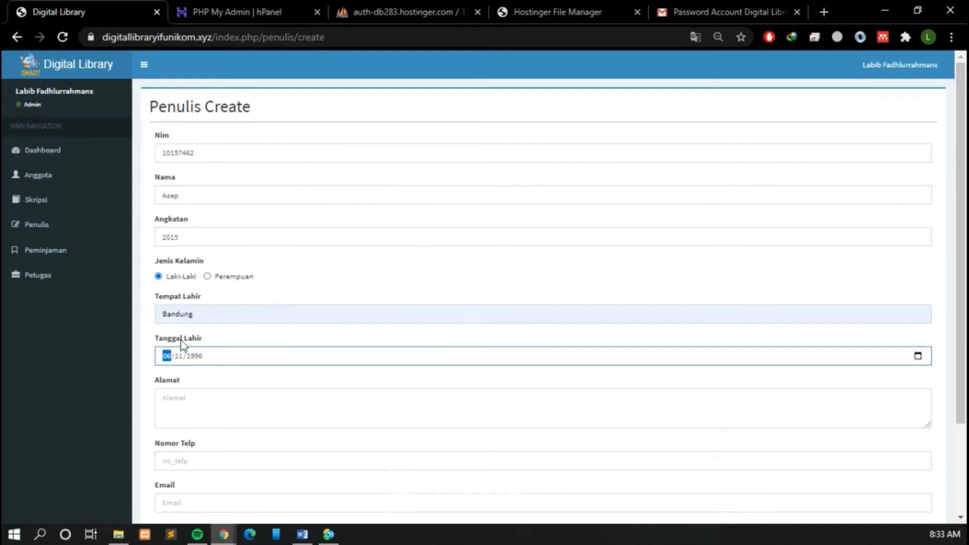
Step: Enter the author's address in Alamat and phone number in Nomor Telp
left_click(211, 406)
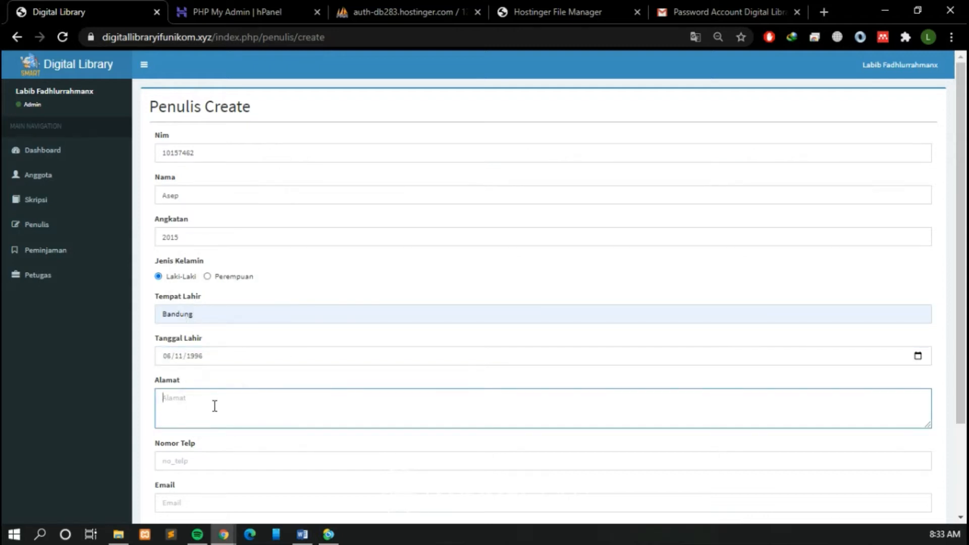
type("Margaasih")
left_click(202, 459)
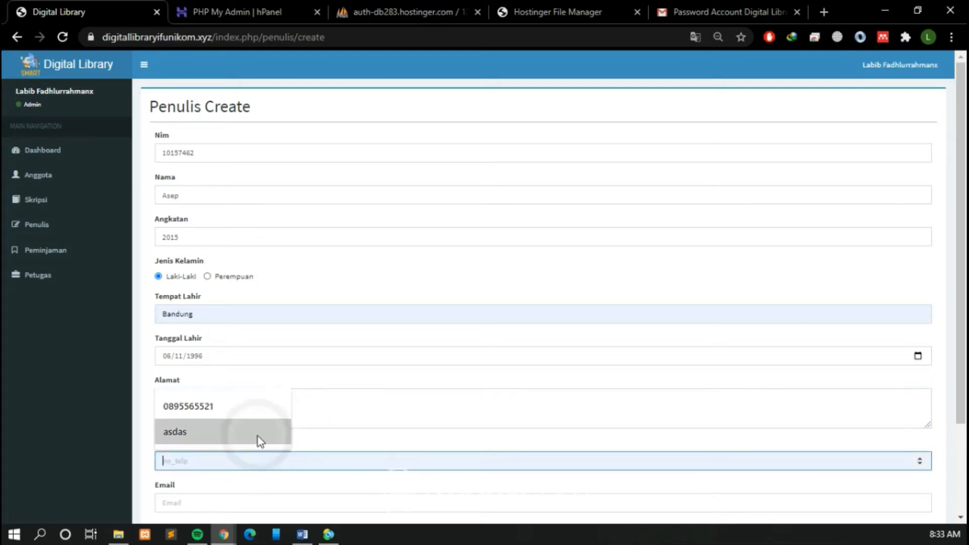
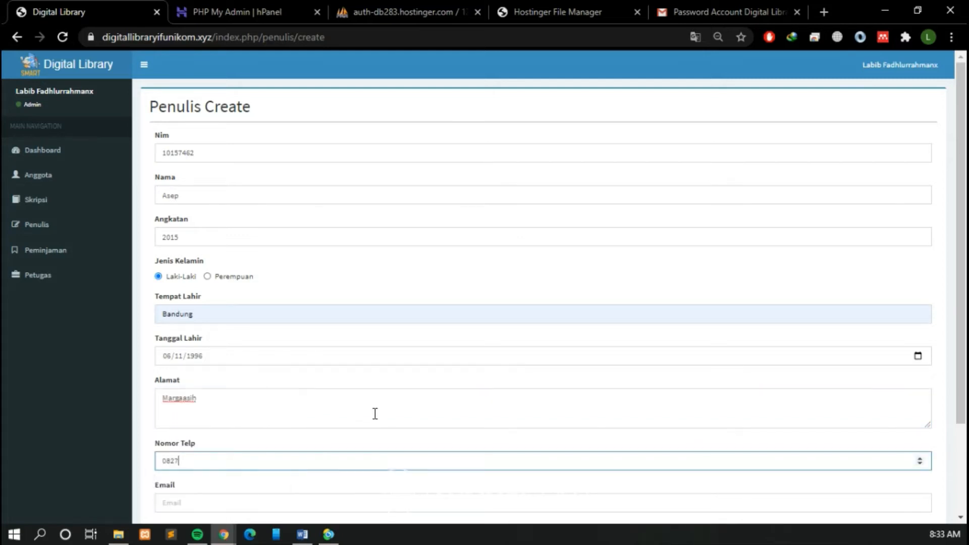
Step: Fill in the author's e-mail address with the matching saved suggestion
scroll(284, 444, "down", 3)
left_click(283, 386)
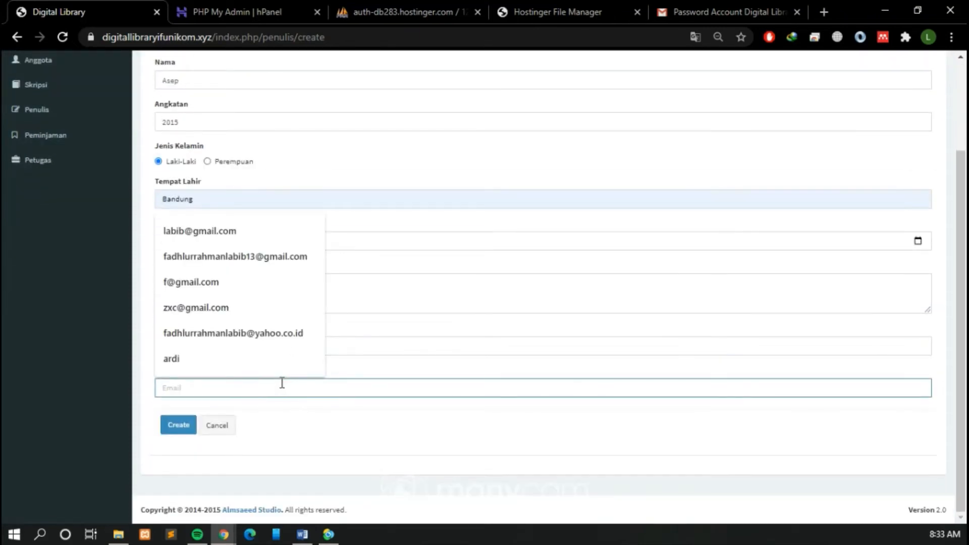
type("saepulk")
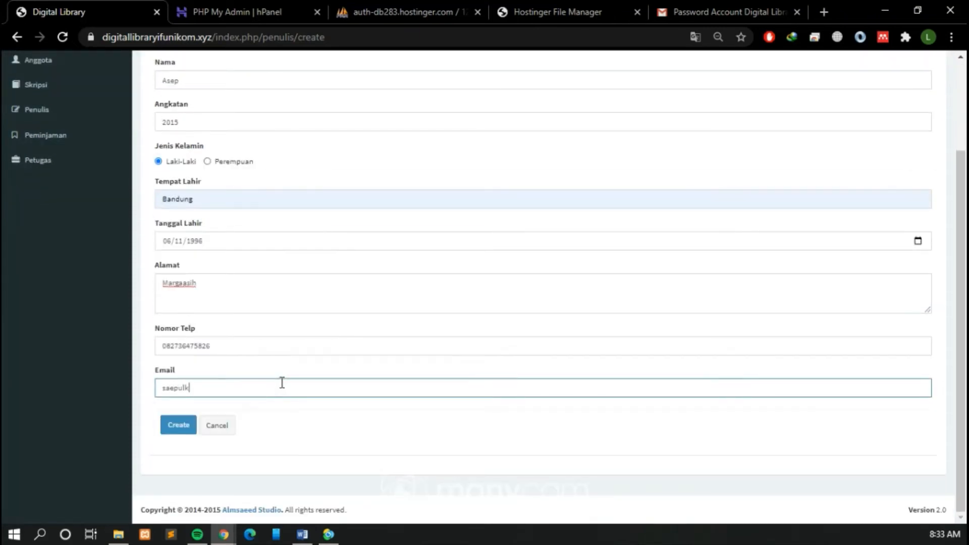
type("@")
key("BackSpace")
key("BackSpace")
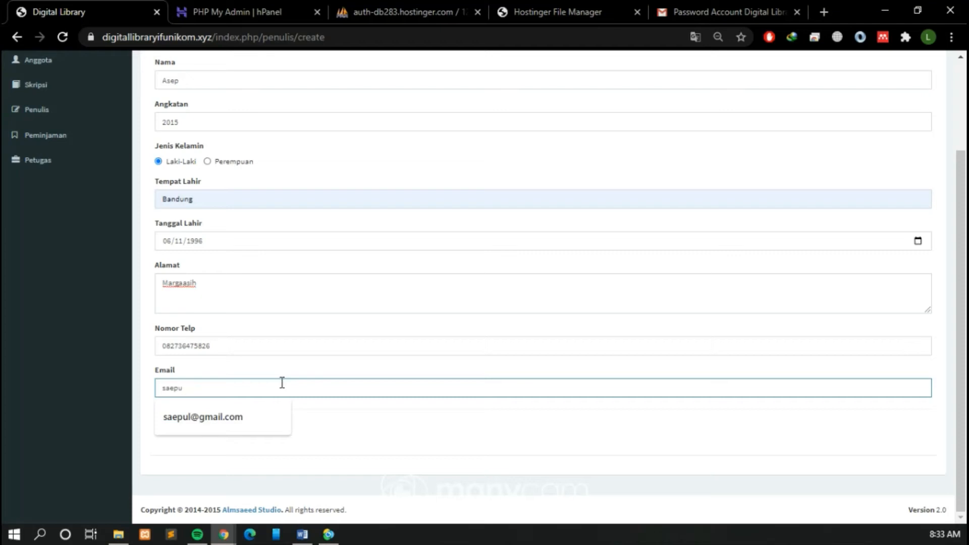
key("Down")
left_click(264, 419)
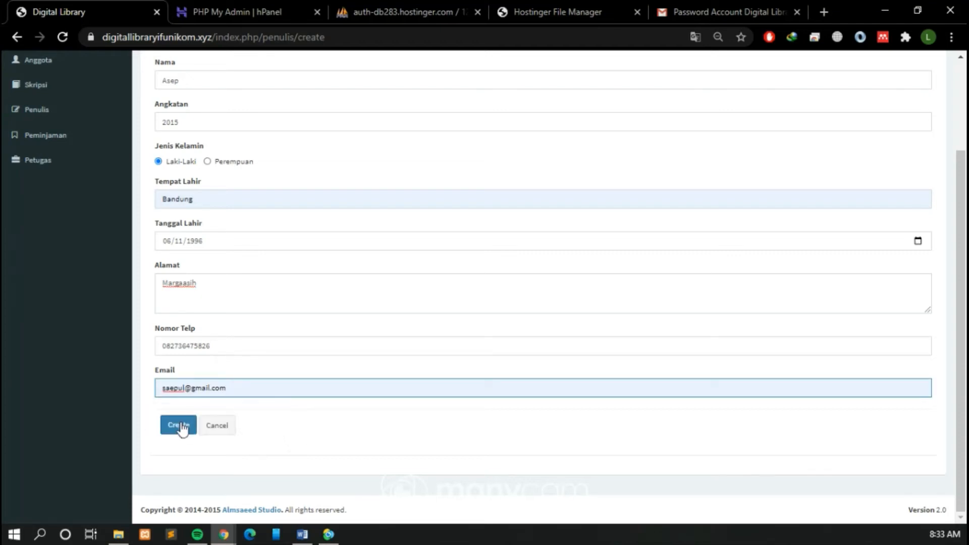
Step: Create the author record, view its details page and return to the Penulis list
left_click(178, 425)
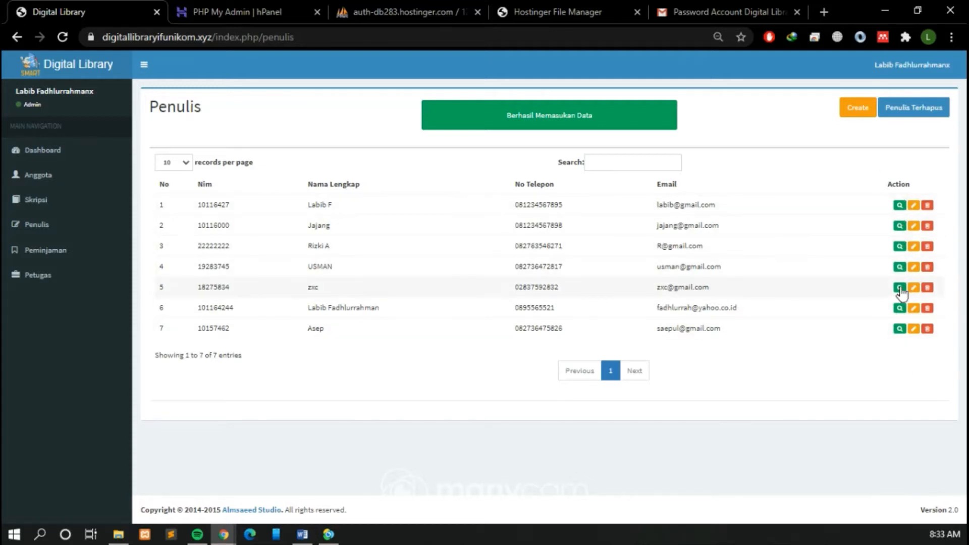
left_click(899, 328)
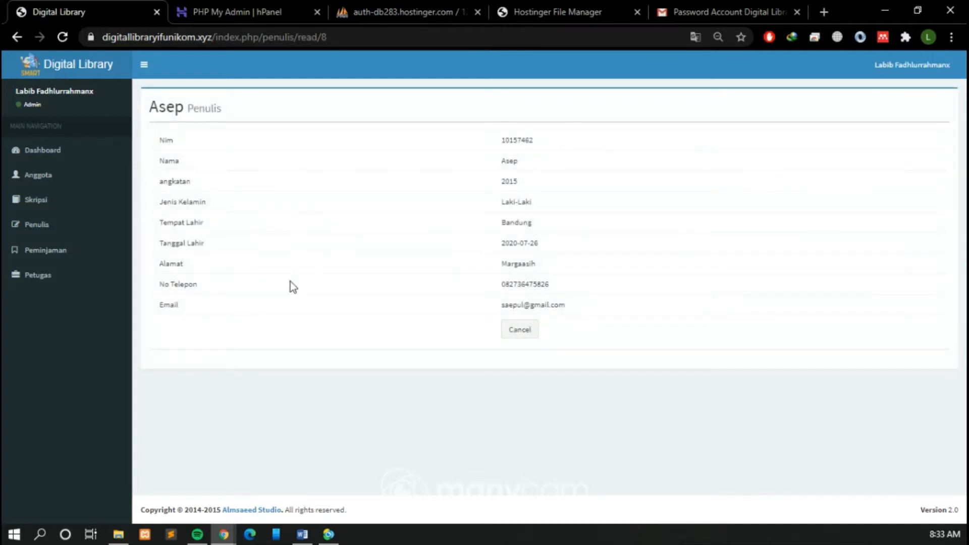
left_click(523, 337)
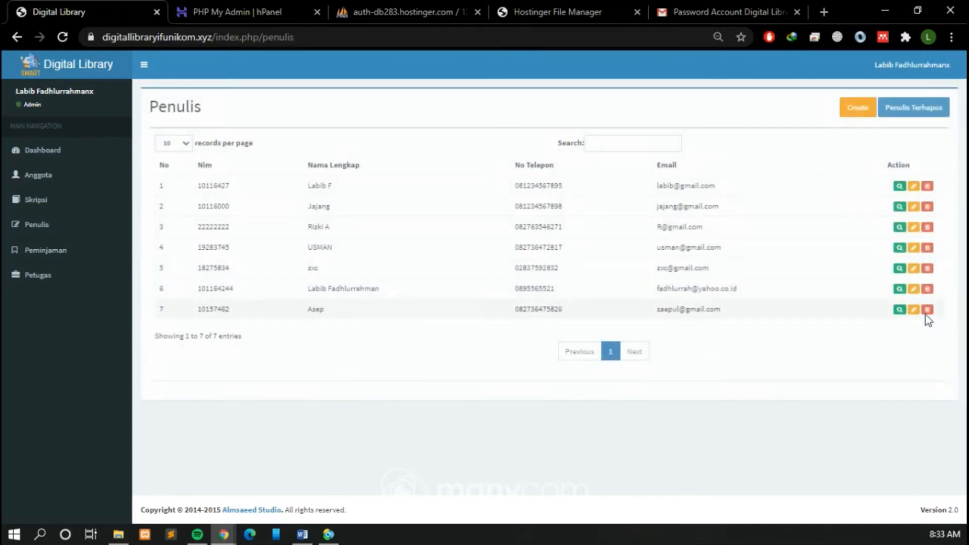
Step: Append an initial to the newly added author's name and save the update
left_click(914, 311)
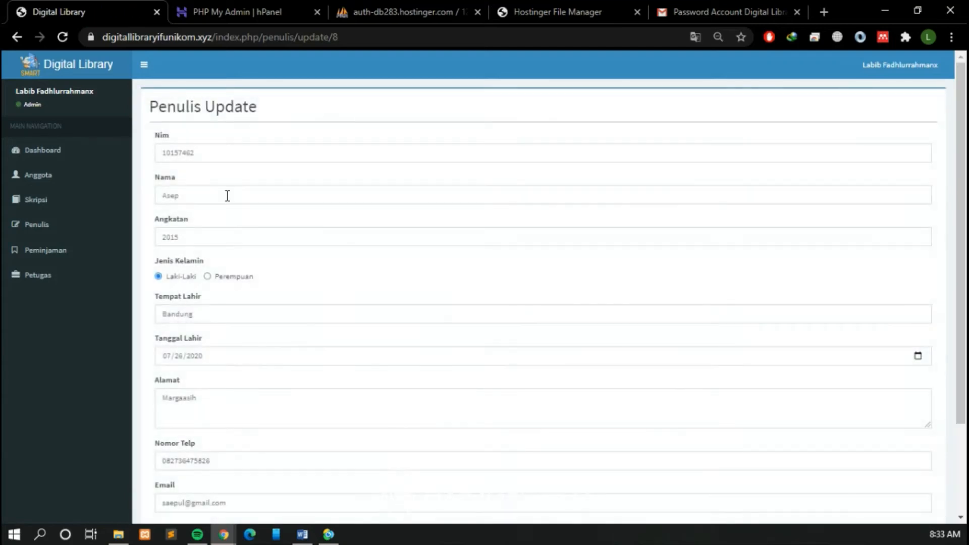
left_click(228, 194)
type("S")
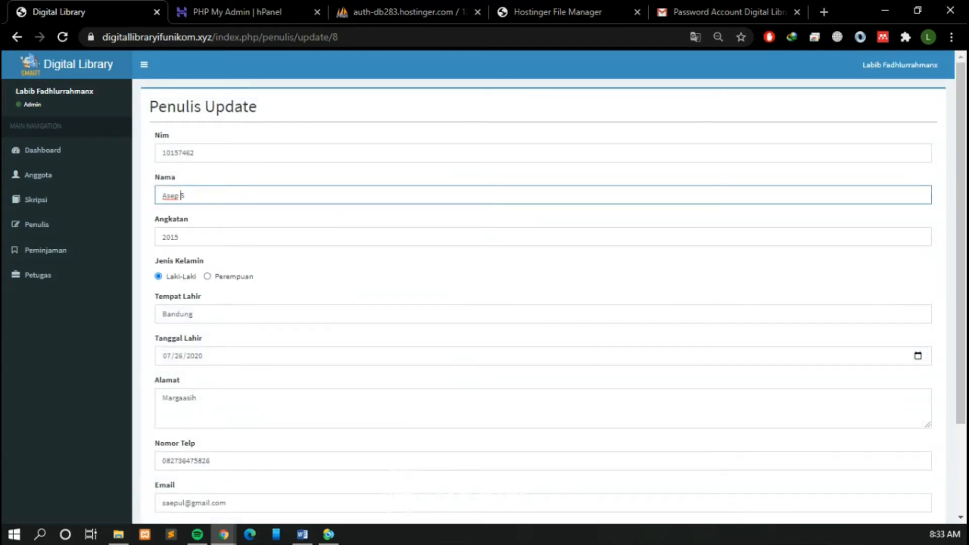
scroll(324, 383, "down", 3)
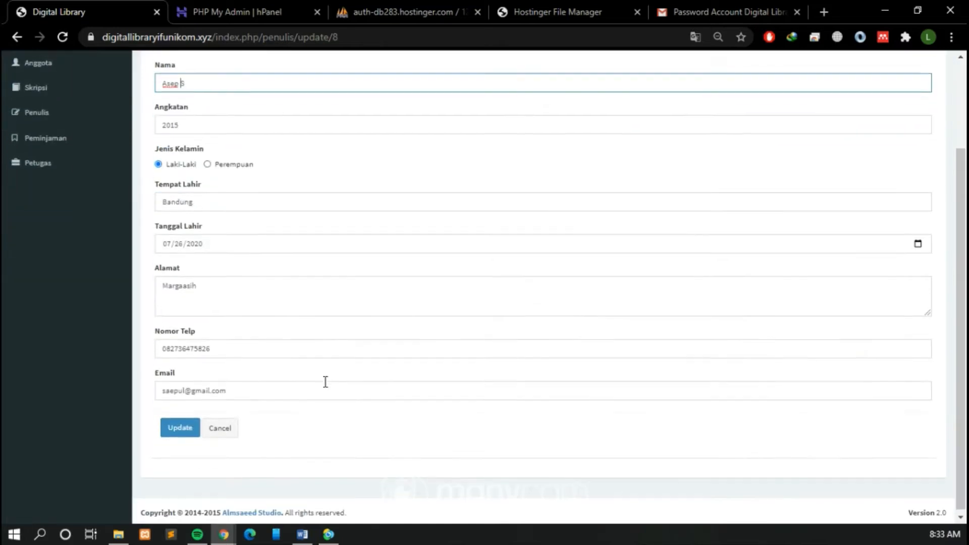
left_click(184, 427)
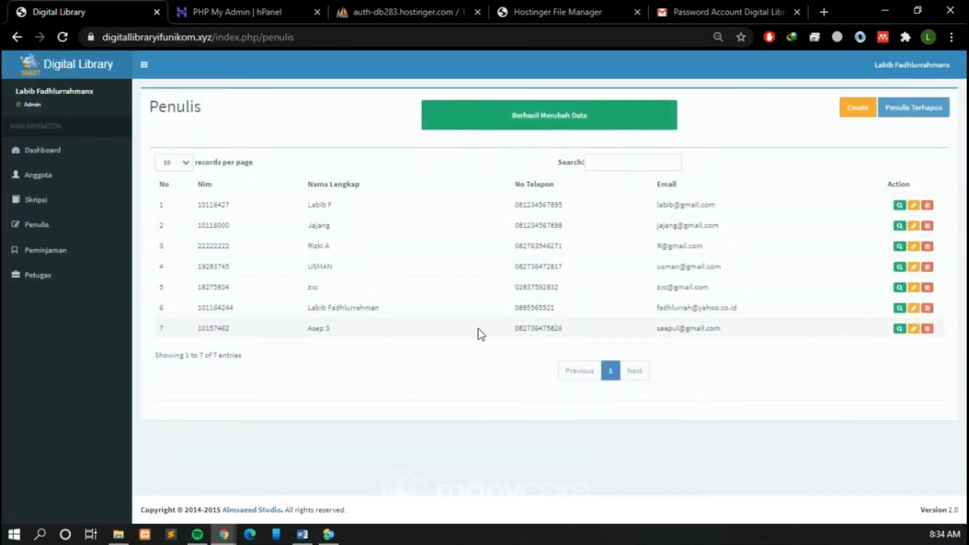
left_click_drag(331, 329, 310, 328)
left_click(900, 359)
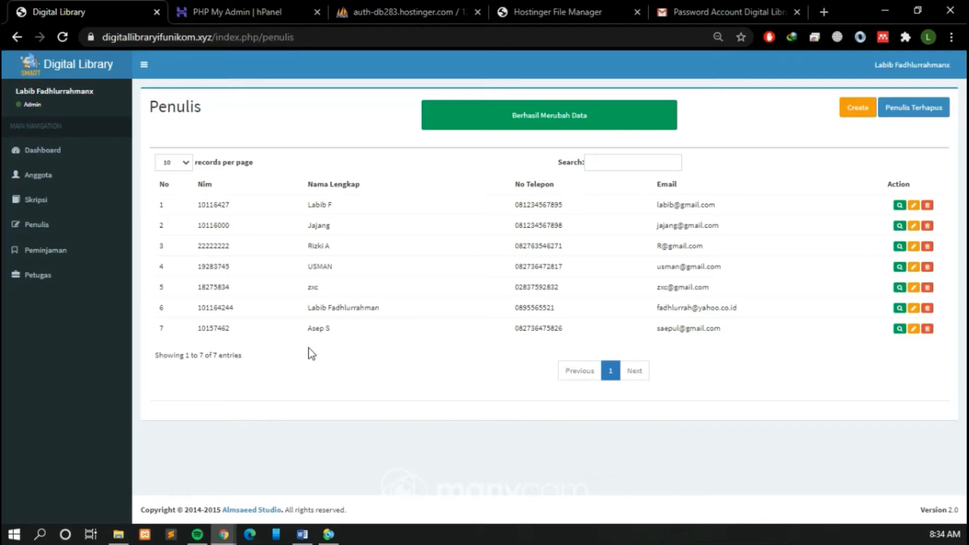
Step: Delete the newly added author and open the Penulis Terhapus list
left_click(928, 330)
left_click(557, 114)
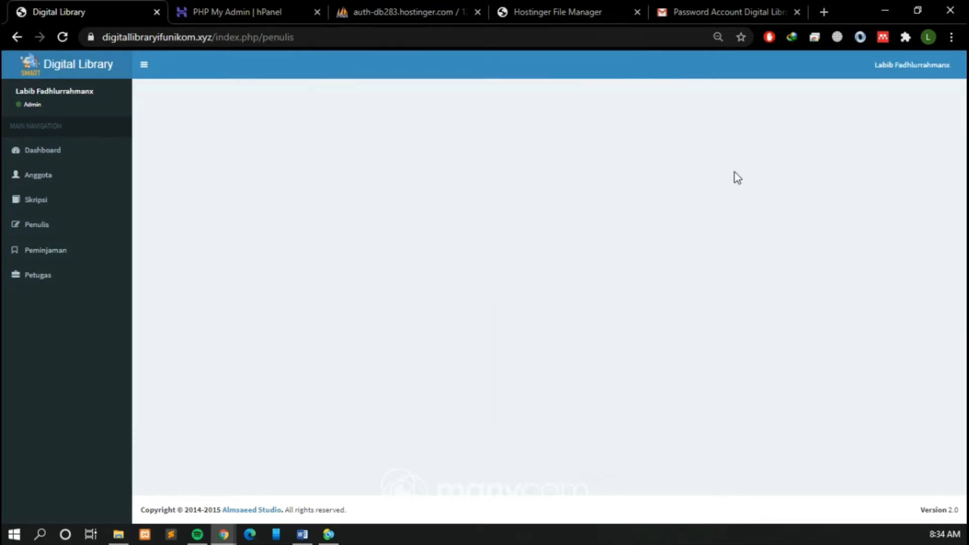
left_click(916, 108)
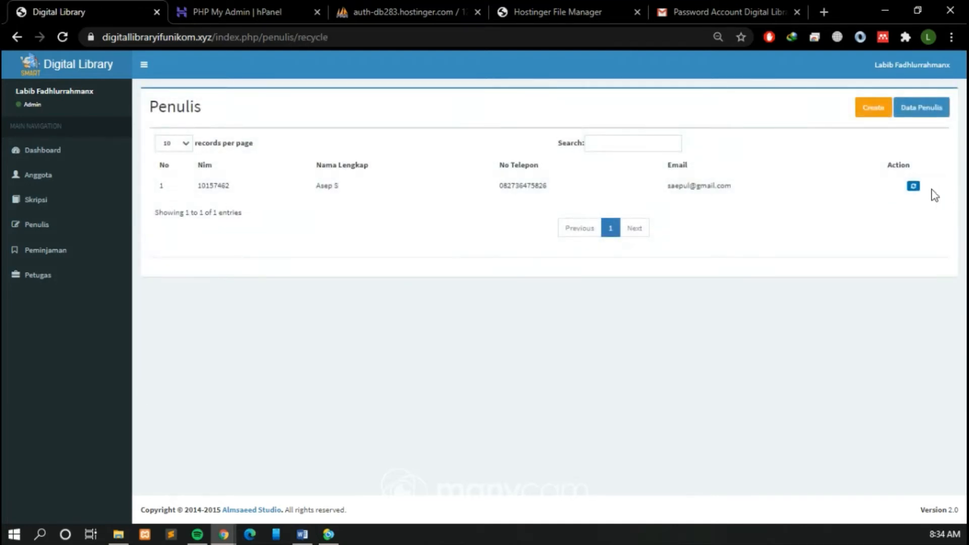
Step: Restore the deleted author record and return to the Data Penulis list
left_click(913, 186)
left_click(555, 118)
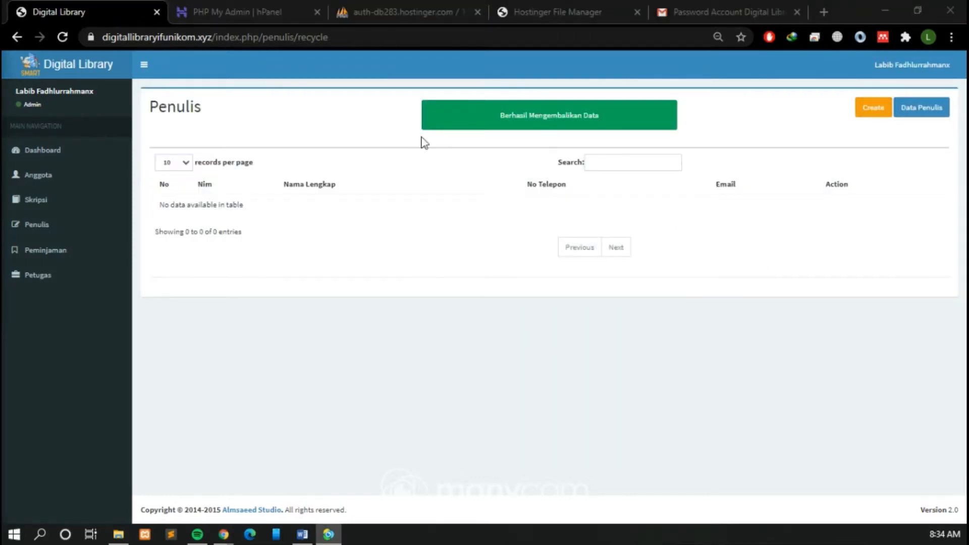
left_click(915, 112)
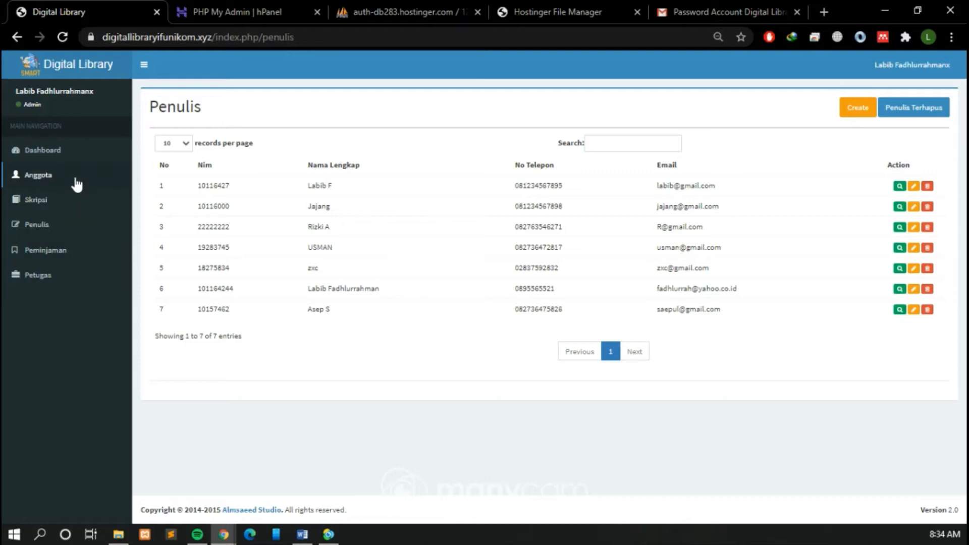
Step: Start a new thesis record in Skripsi and choose the newly added author as Nim Penulis
left_click(70, 204)
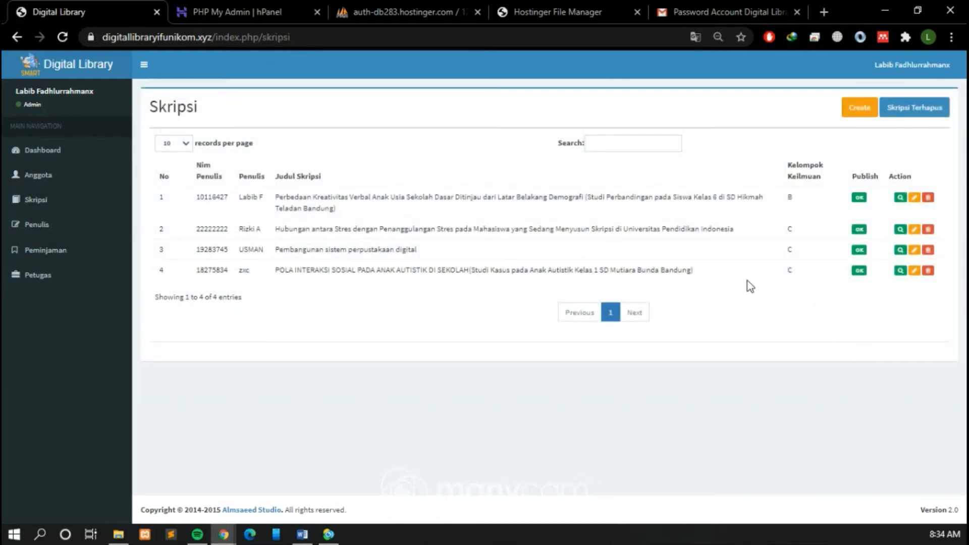
key("ctrl")
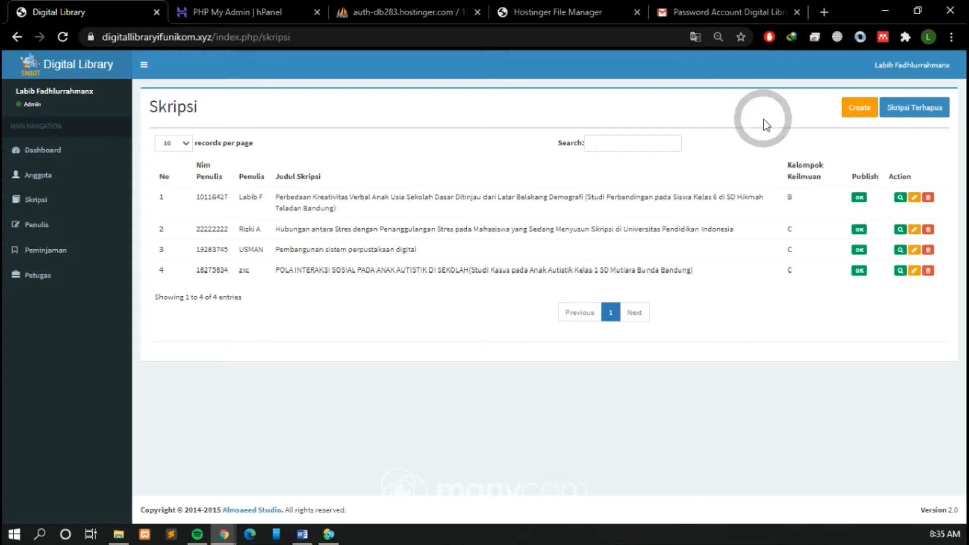
left_click(860, 108)
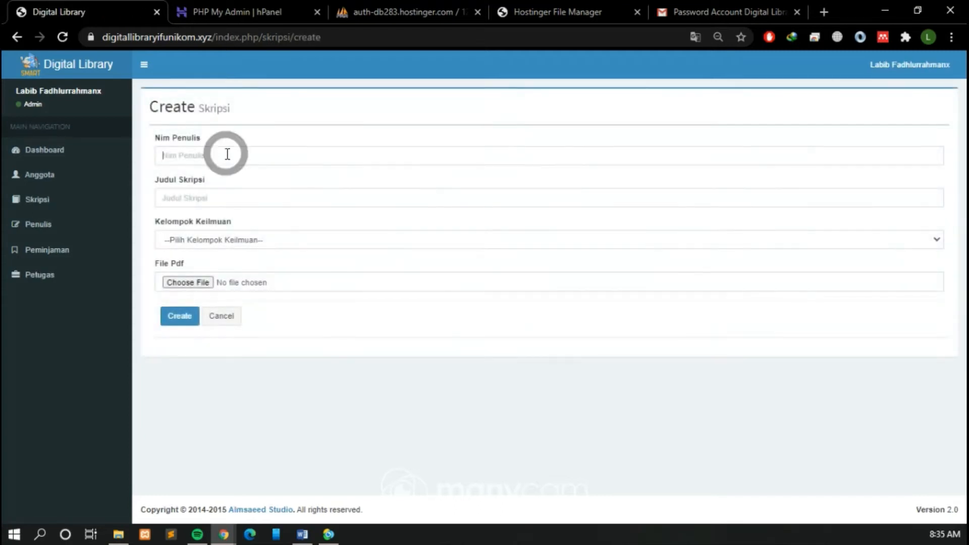
left_click(228, 155)
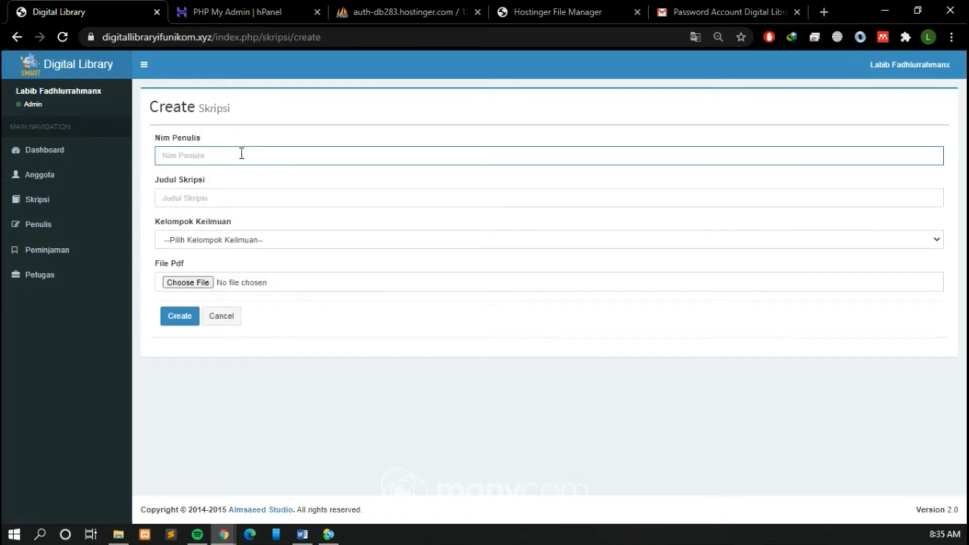
type("a")
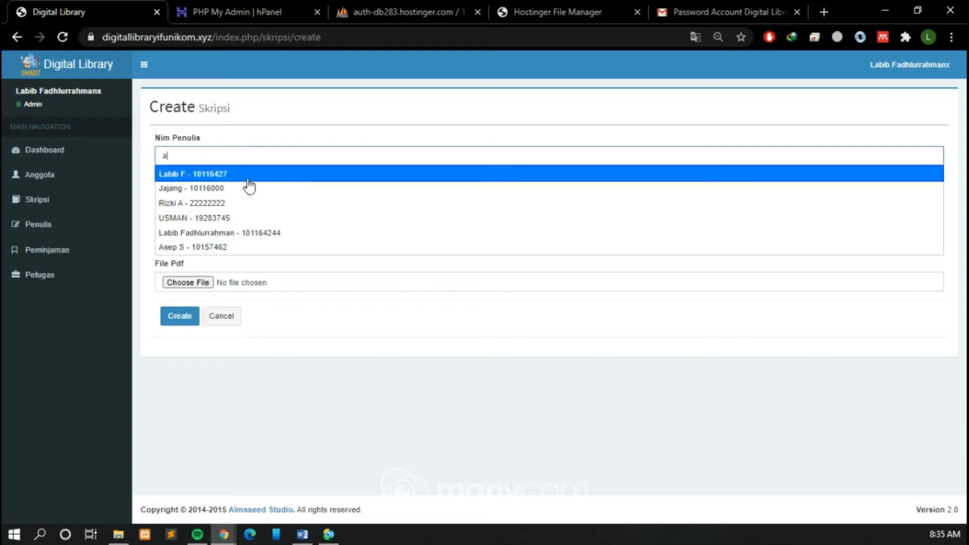
left_click(238, 249)
Step: Set Judul Skripsi to "Sistem Perpustakaan Digital Berbasis Website" and Kelompok Keilmuan to D - Mobile dan Web Technology
left_click(299, 199)
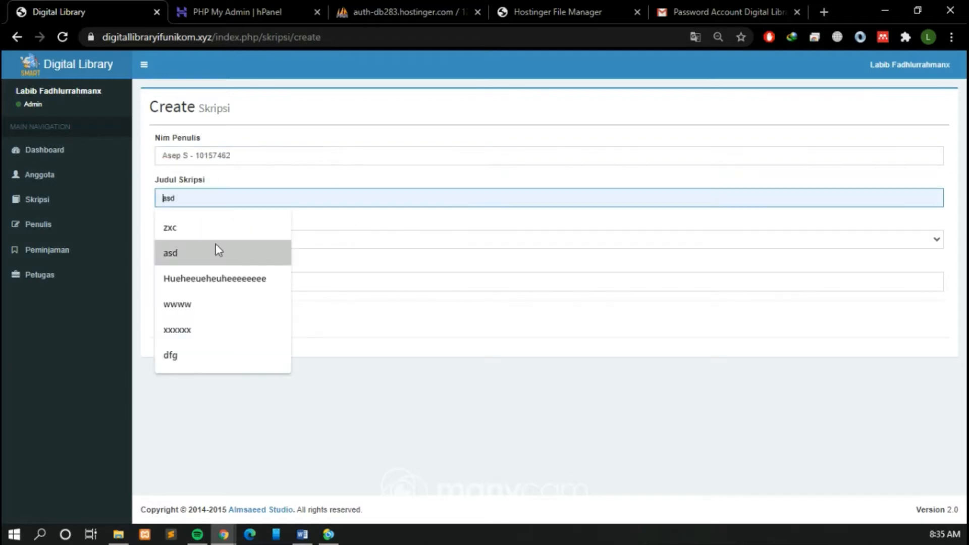
type("Sistem ")
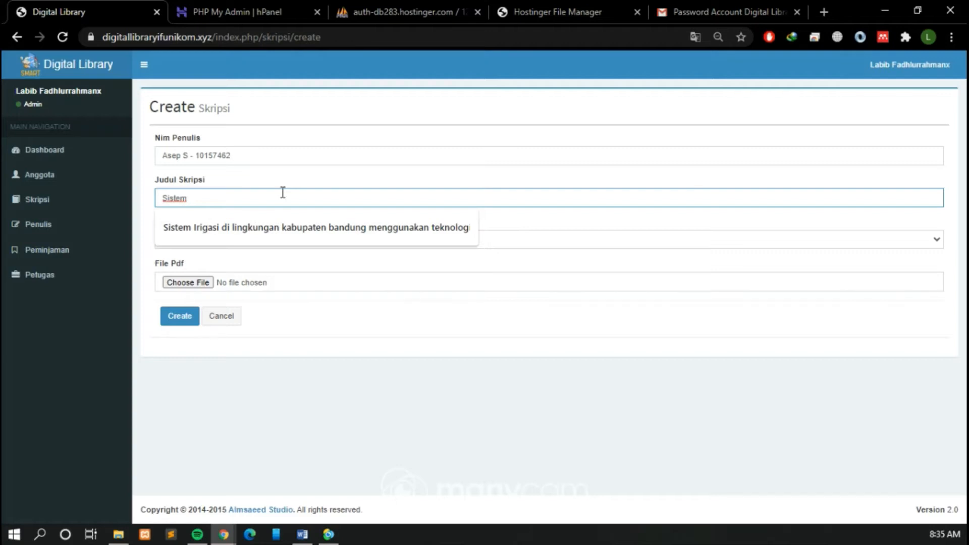
type("Perpustak")
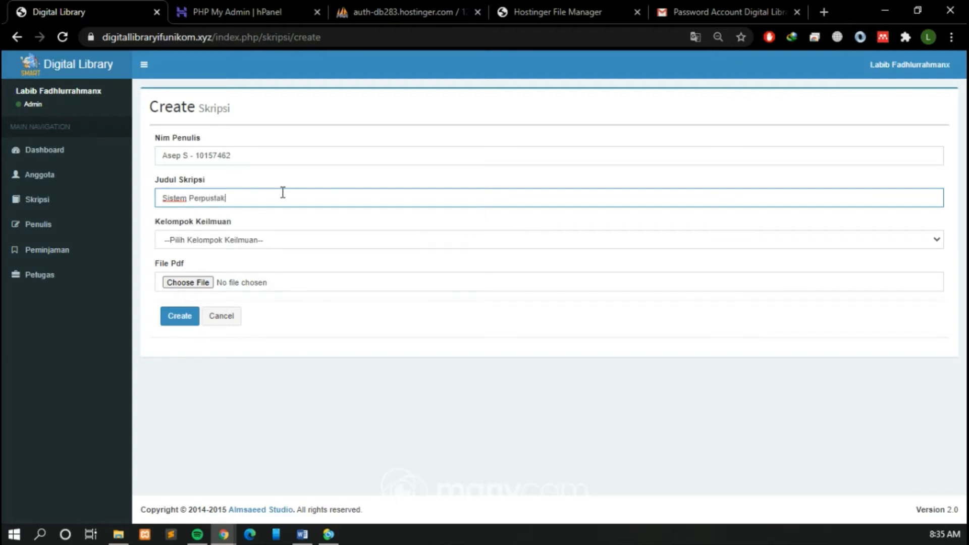
type("aan Digital")
left_click(312, 197)
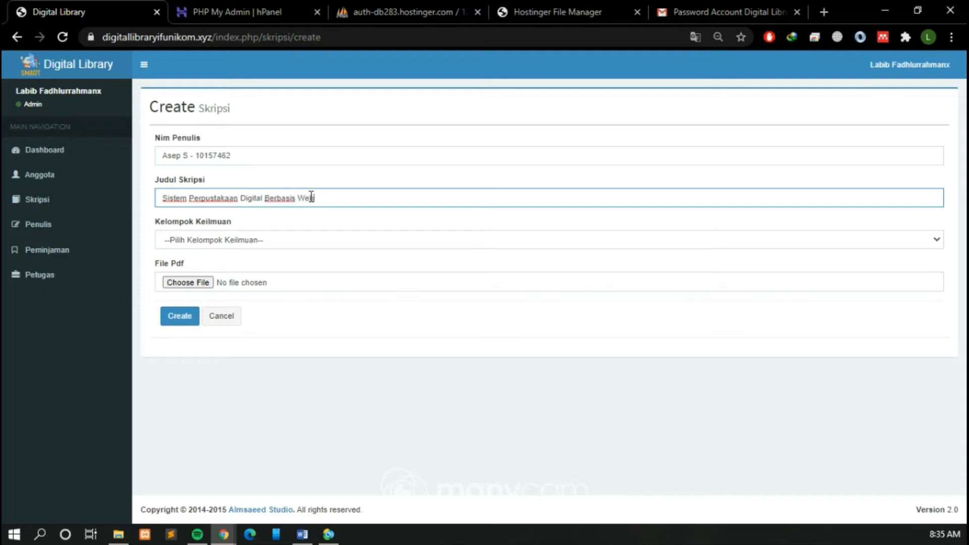
left_click(251, 245)
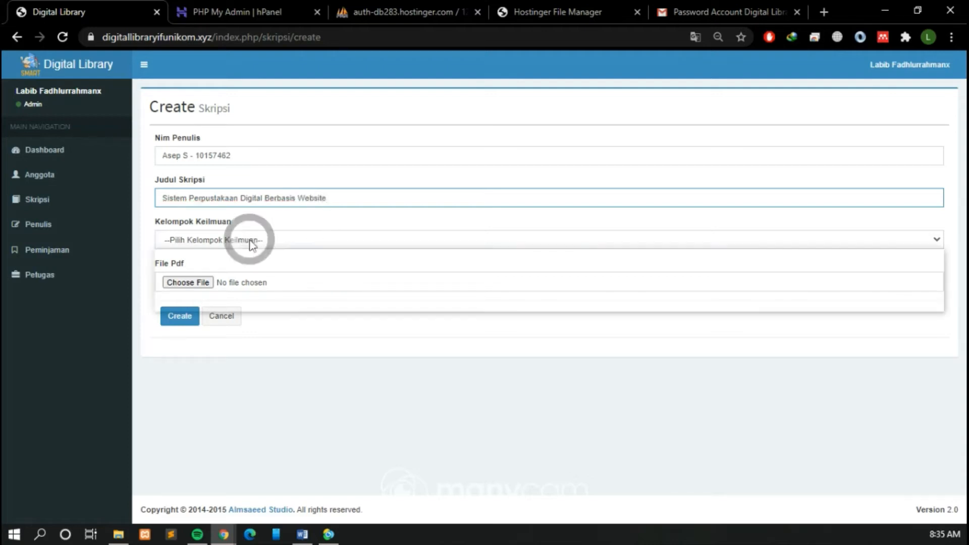
left_click(274, 294)
Step: Attach the 5,339 KB PDF from the Documents folder in Downloads as the thesis's File Pdf
left_click(279, 286)
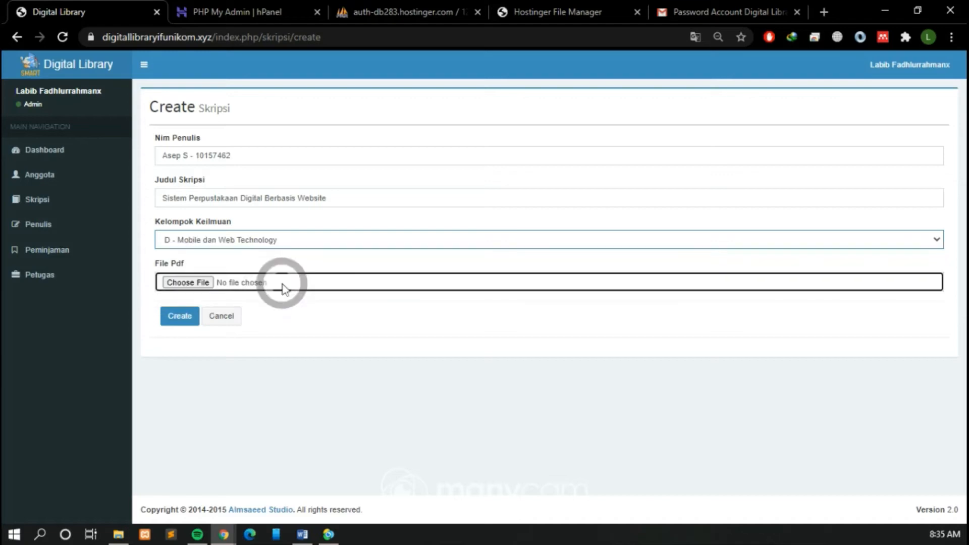
scroll(403, 196, "down", 3)
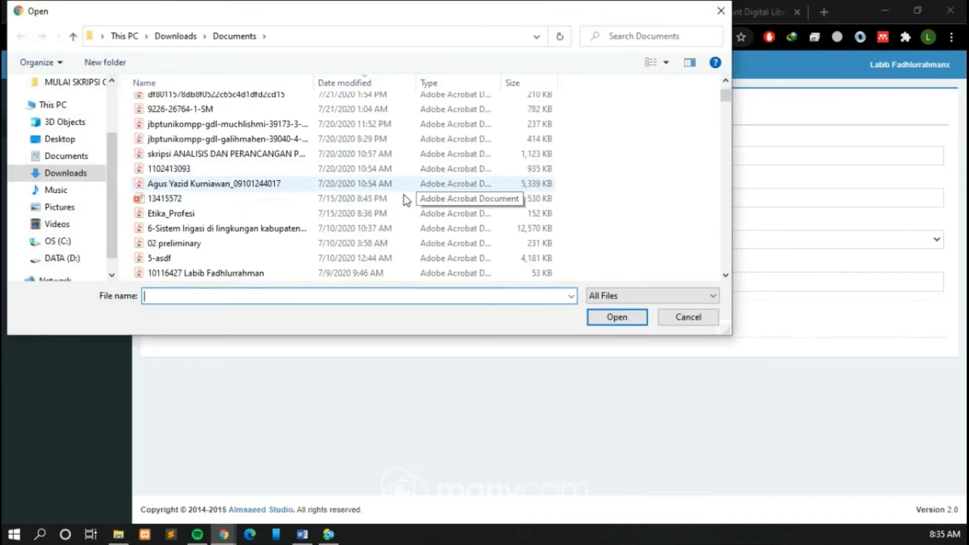
left_click(415, 184)
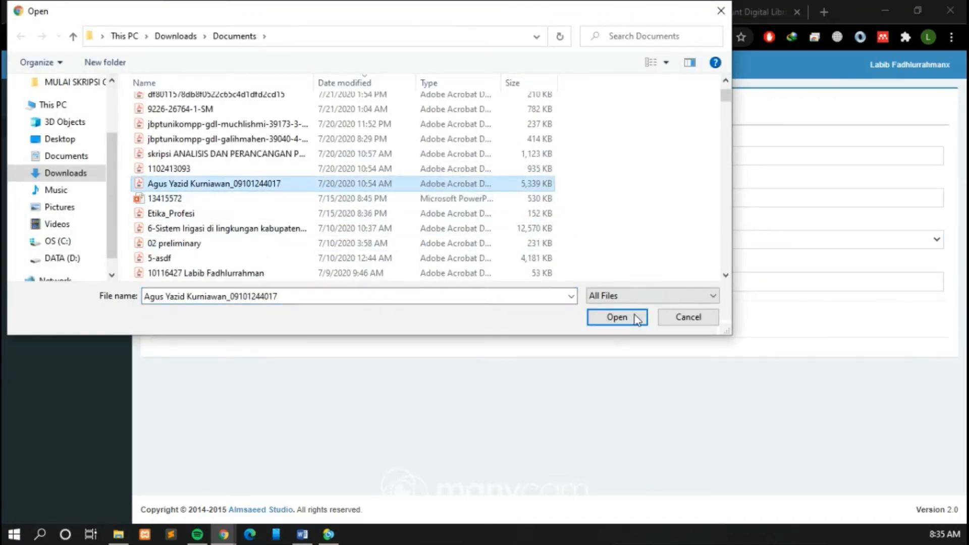
left_click(611, 316)
Step: Create the thesis record and check its title in the Skripsi list
left_click(186, 320)
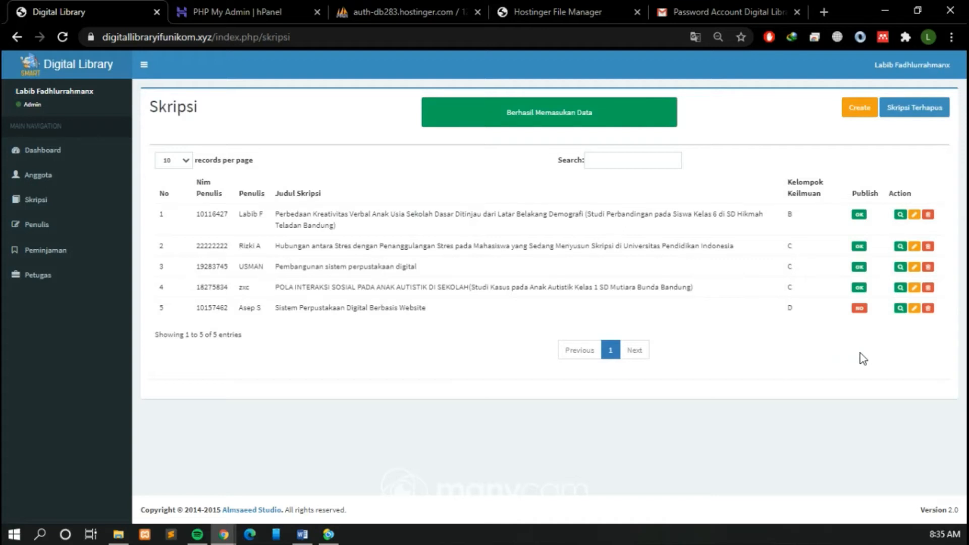
left_click_drag(274, 307, 435, 308)
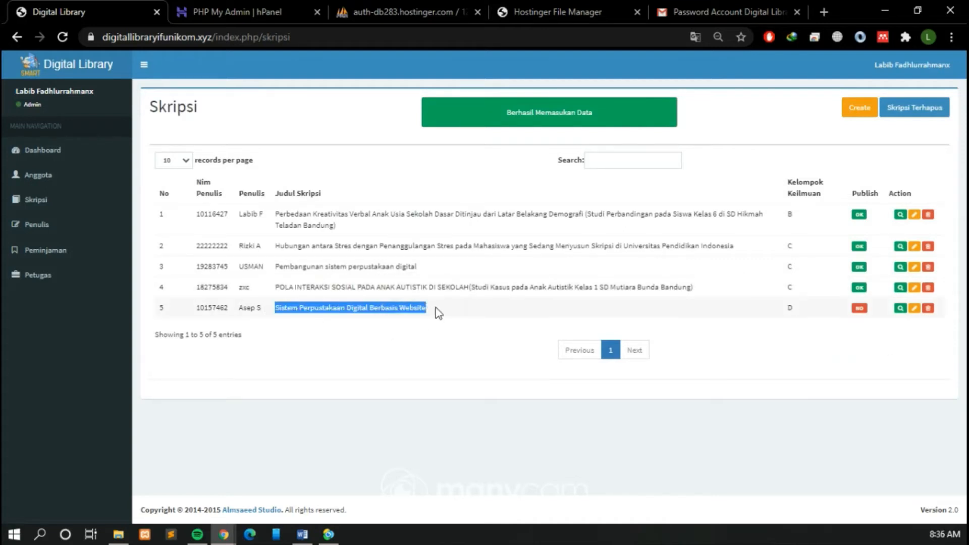
left_click(884, 331)
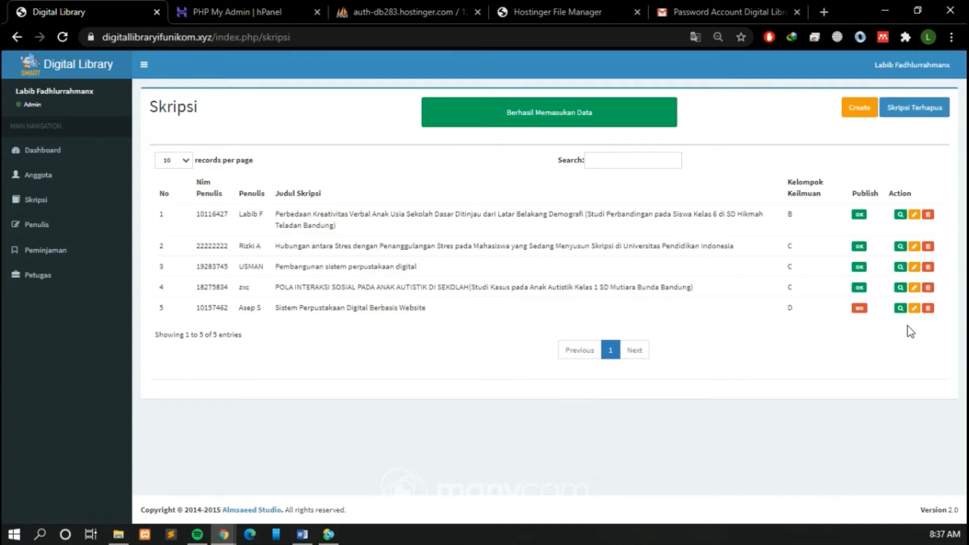
Step: Turn off the IDM Integration Module browser extension and return to the Skripsi list
left_click(877, 355)
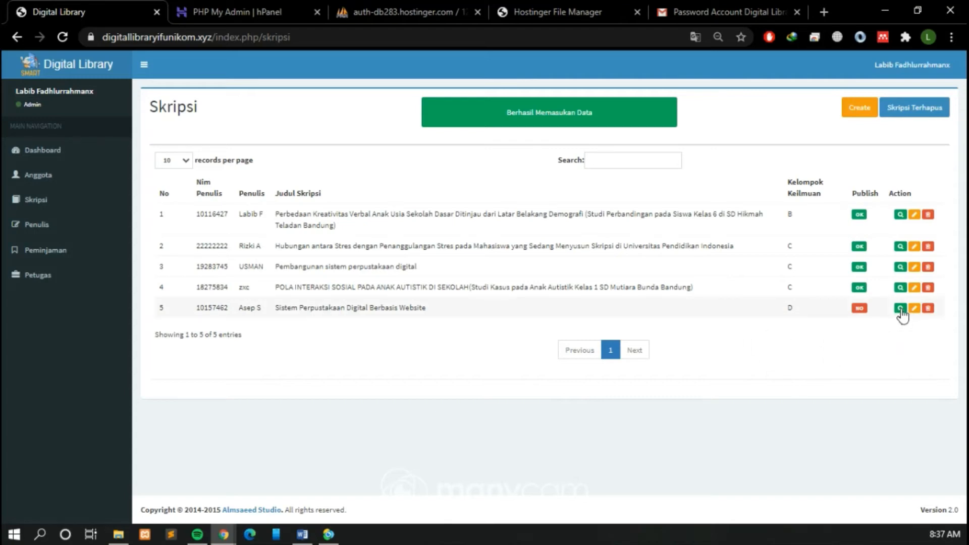
right_click(792, 34)
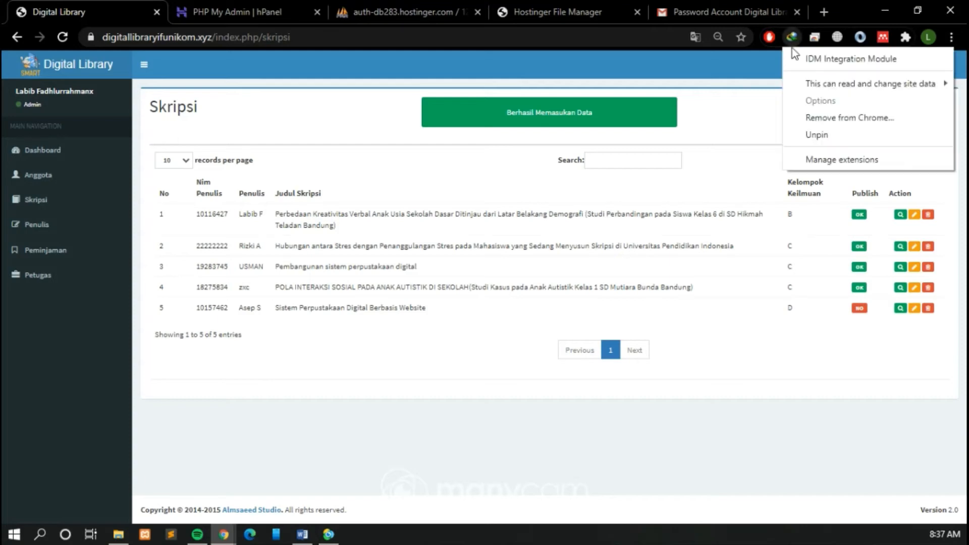
left_click(831, 158)
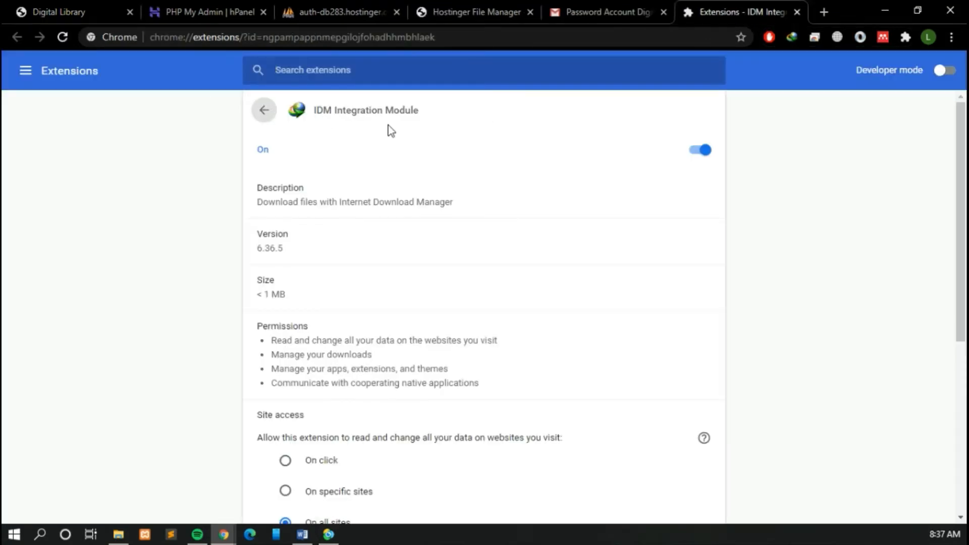
left_click(704, 150)
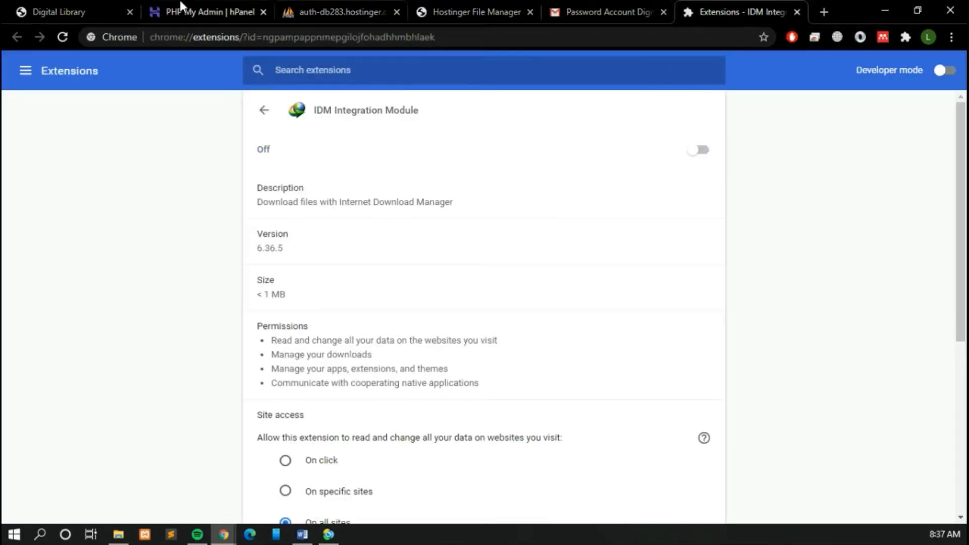
left_click(101, 11)
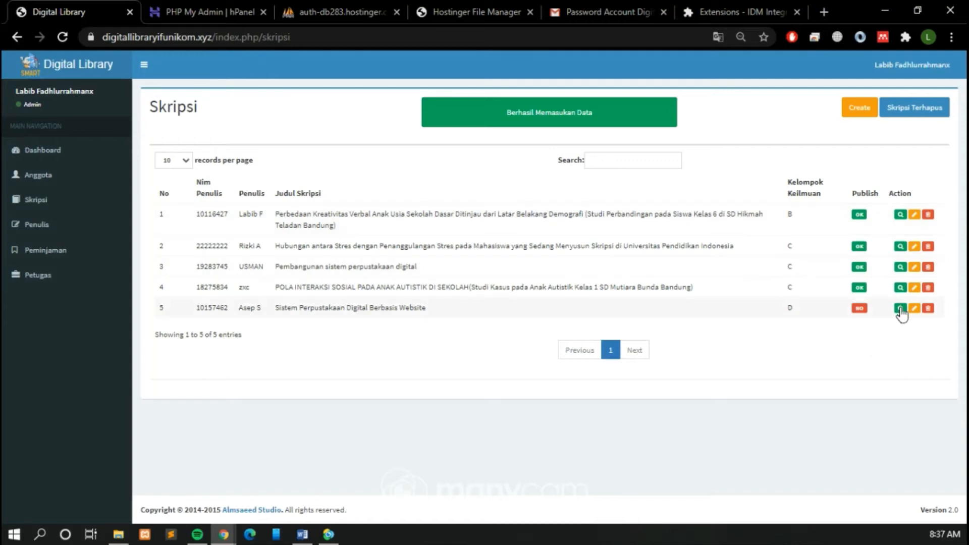
Step: View the details of "Sistem Perpustakaan Digital Berbasis Website" and look through the first pages of its embedded PDF
left_click(900, 310)
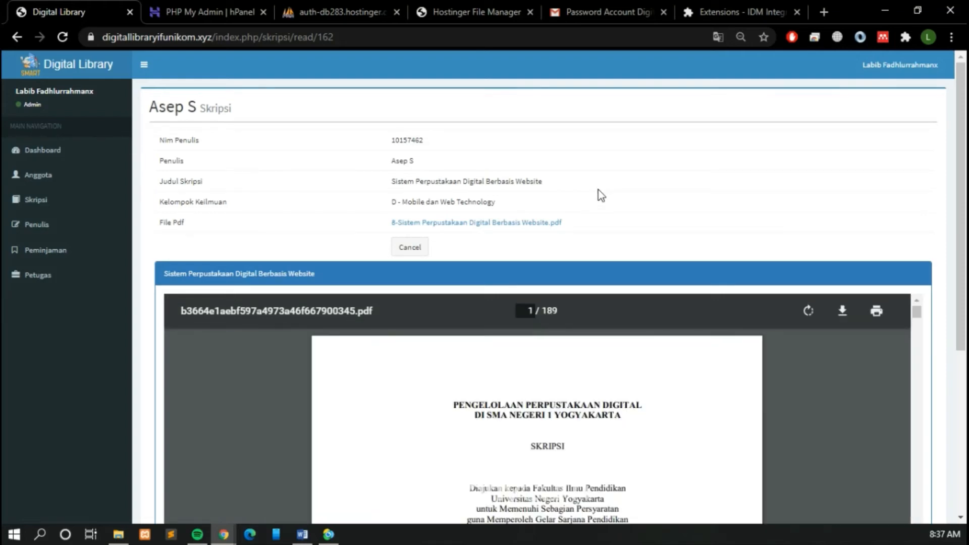
scroll(802, 225, "down", 4)
scroll(901, 231, "down", 20)
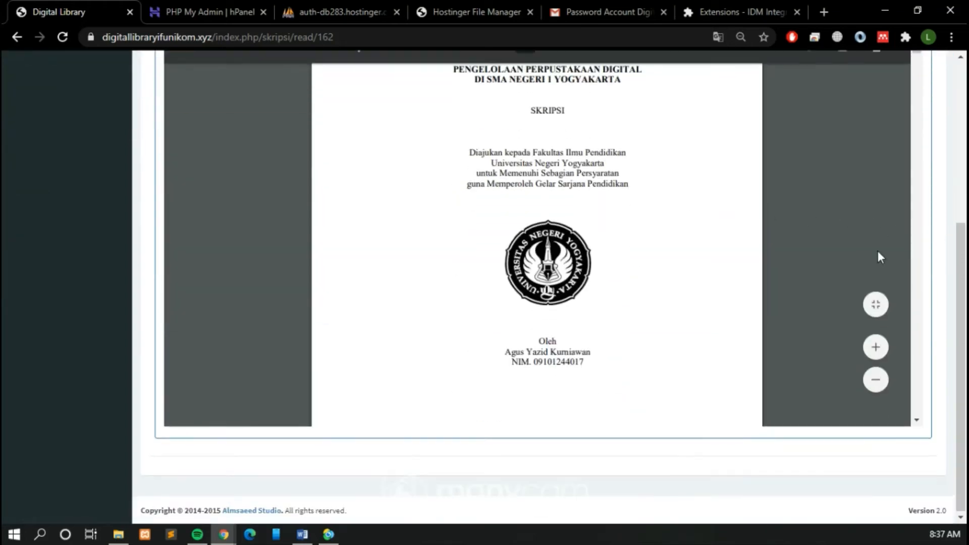
scroll(876, 258, "down", 5)
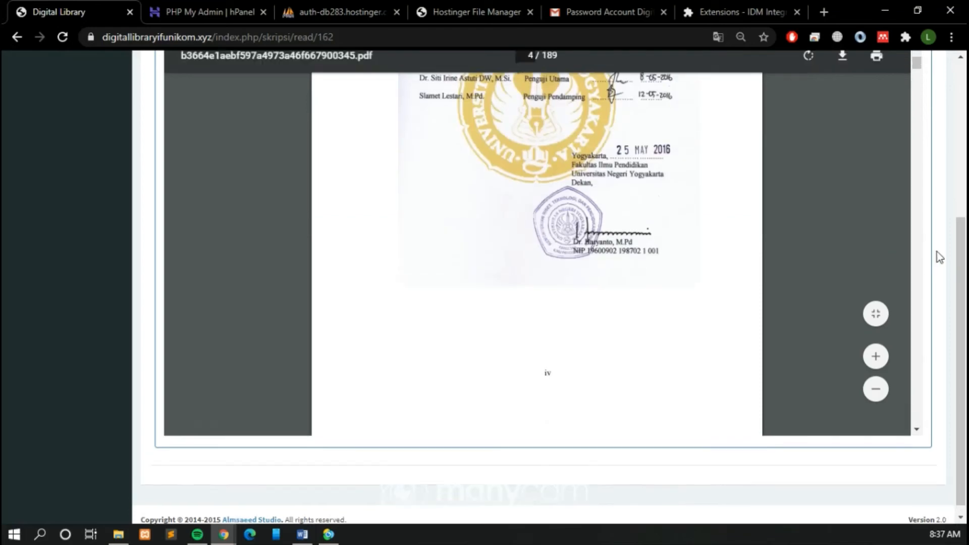
scroll(937, 255, "up", 8)
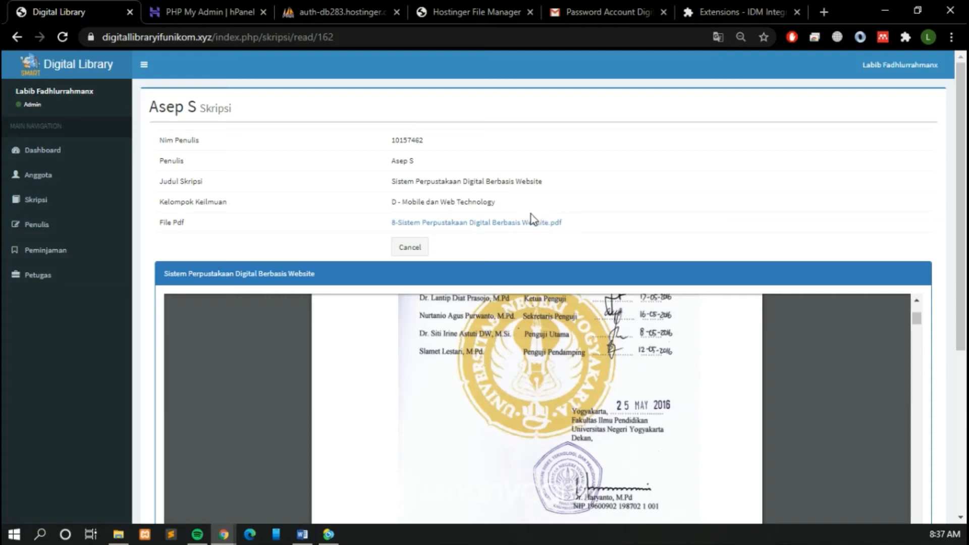
Step: Open the thesis's linked File Pdf, and copy its password from the pass_pdf column of the skripsi table in phpMyAdmin
left_click(489, 226)
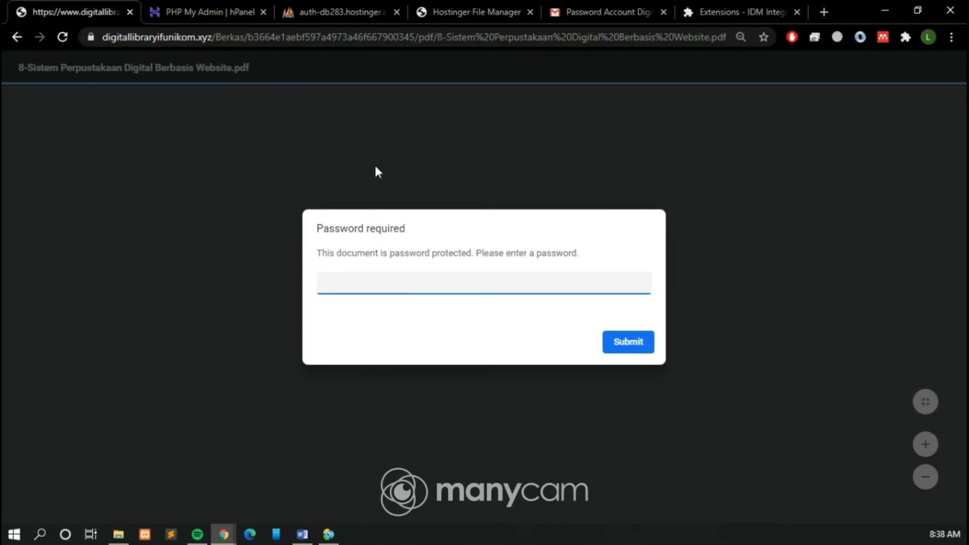
left_click(321, 12)
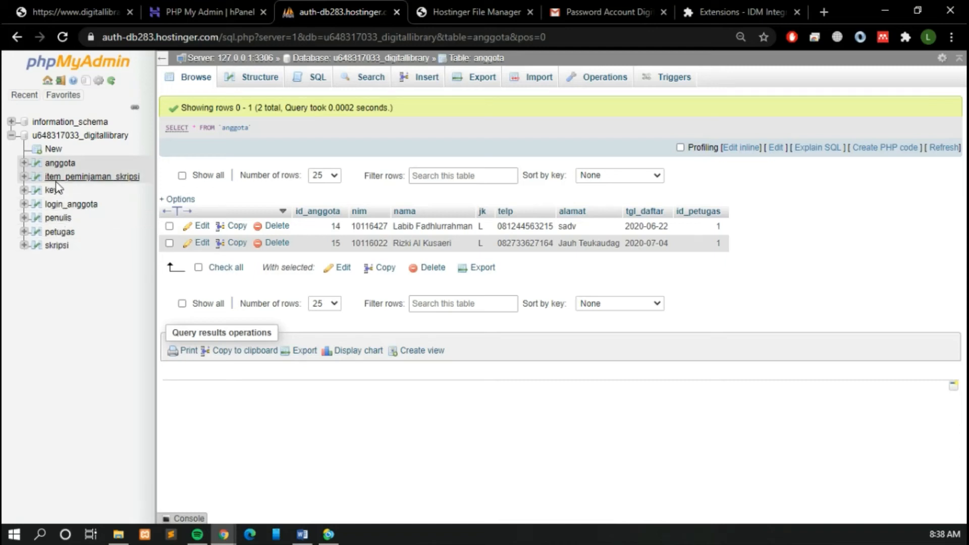
left_click(57, 245)
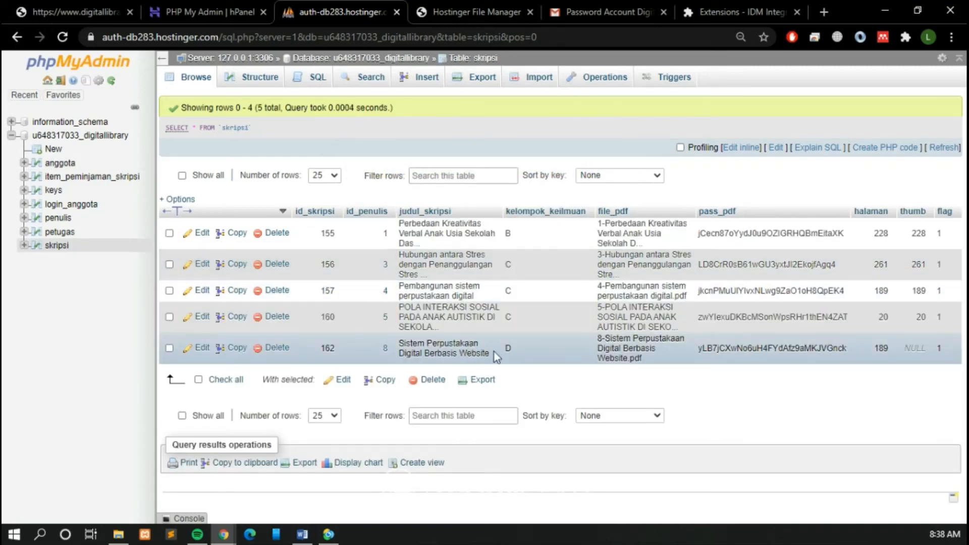
double_click(774, 350)
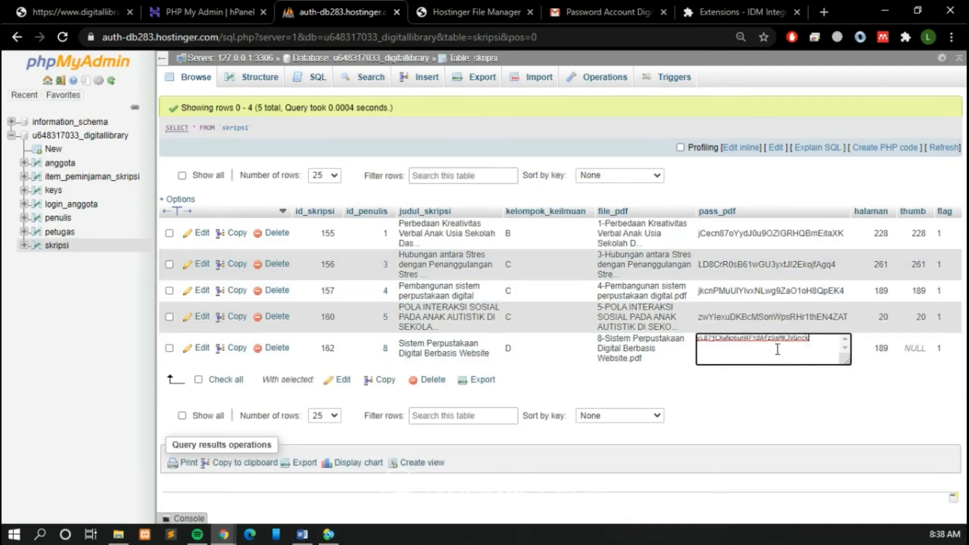
left_click(796, 343)
double_click(796, 343)
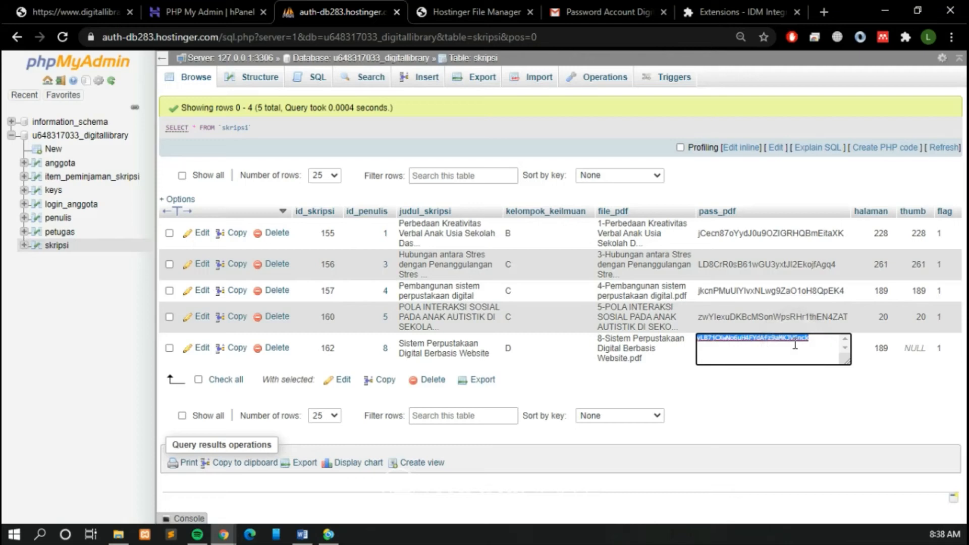
left_click(946, 424)
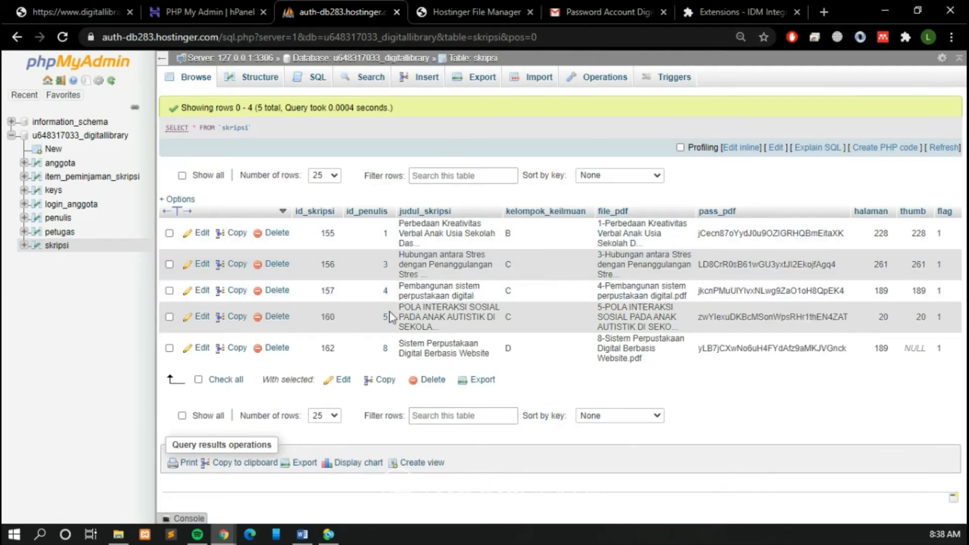
Step: Return to the protected thesis PDF and unlock it by pasting the copied document password
left_click(743, 11)
left_click(493, 11)
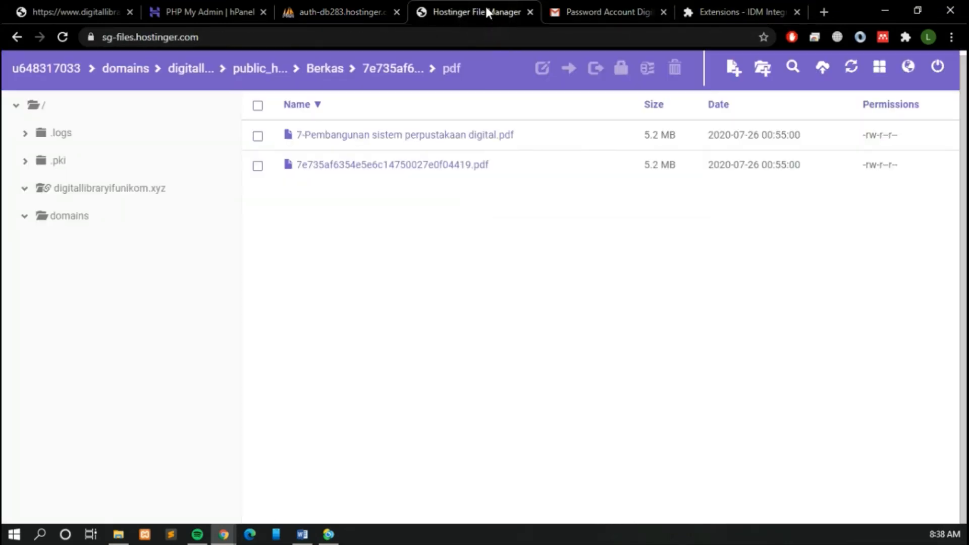
left_click(582, 6)
left_click(111, 8)
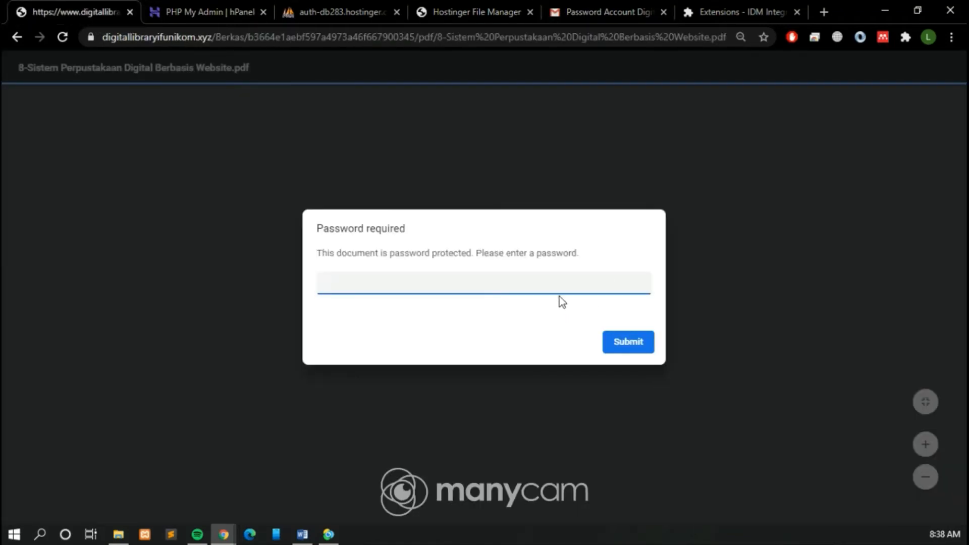
left_click(531, 281)
key("ctrl+v")
left_click(618, 336)
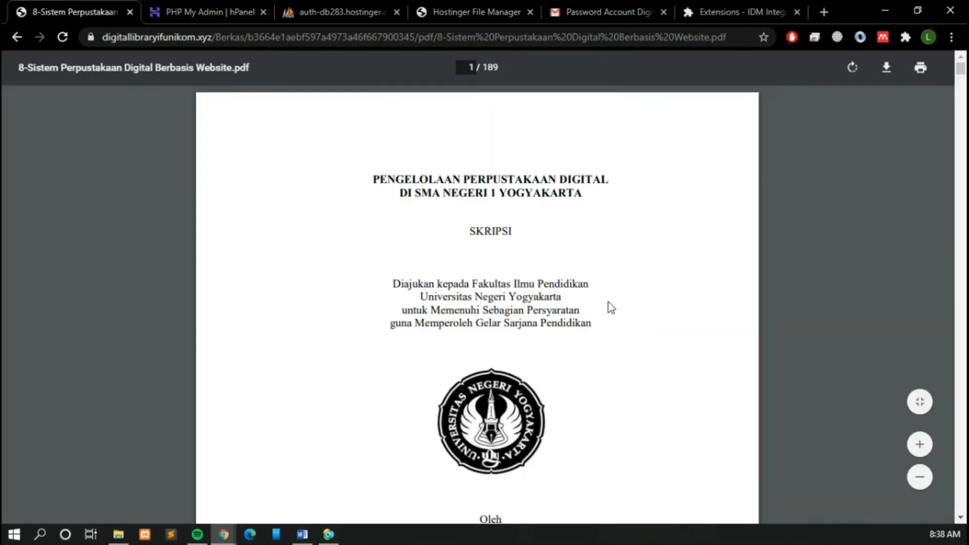
Step: Look through the unlocked thesis PDF, and go back to the Skripsi list
scroll(611, 302, "down", 5)
scroll(641, 298, "down", 20)
scroll(661, 305, "up", 20)
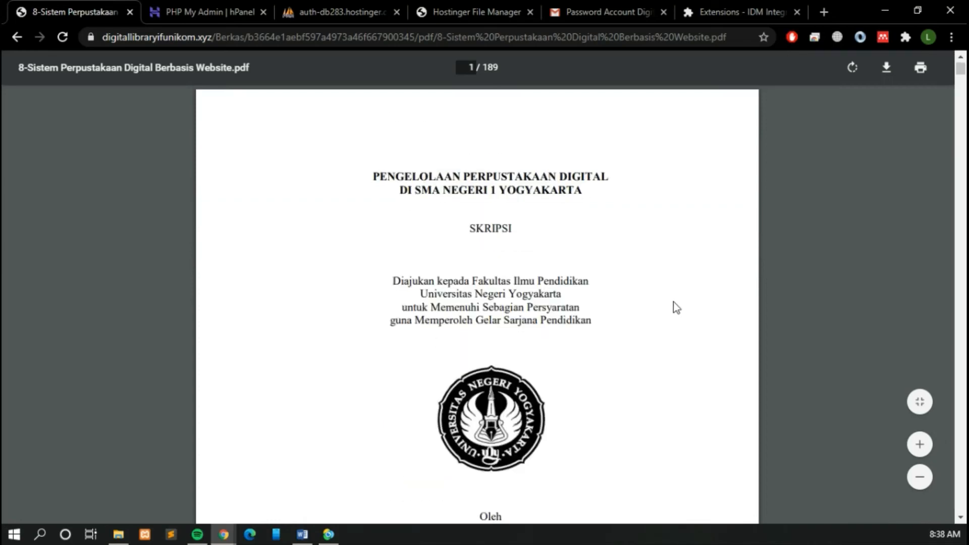
scroll(630, 287, "down", 18)
scroll(586, 269, "down", 10)
left_click(17, 37)
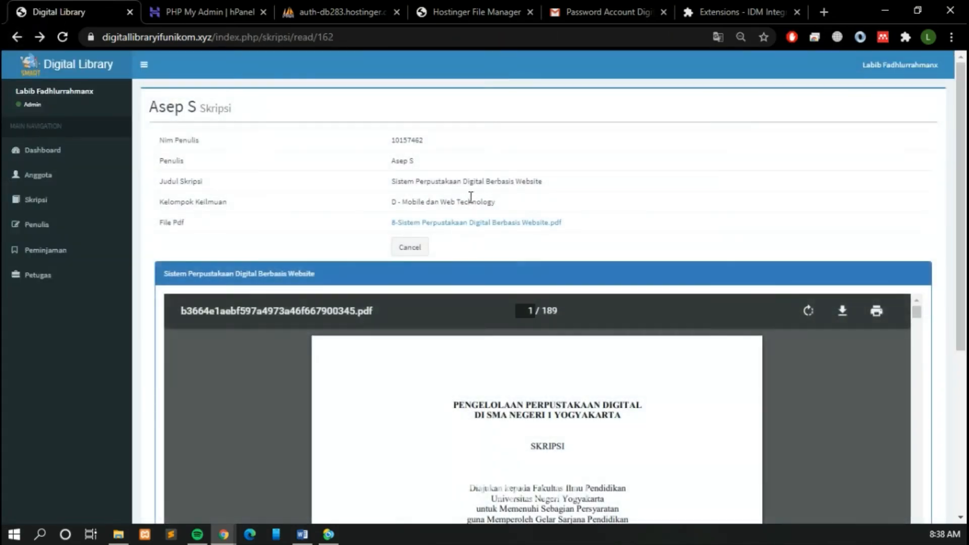
left_click(424, 248)
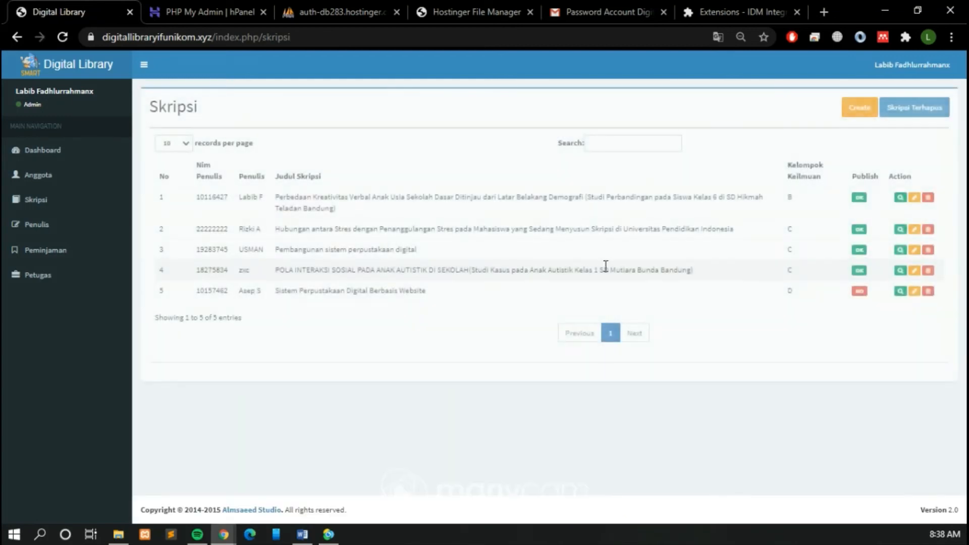
Step: Change the newly added thesis's Judul Skripsi to "Sistem Perpustakaan Digital Berbasis", update the record and check the title in the list
left_click(913, 293)
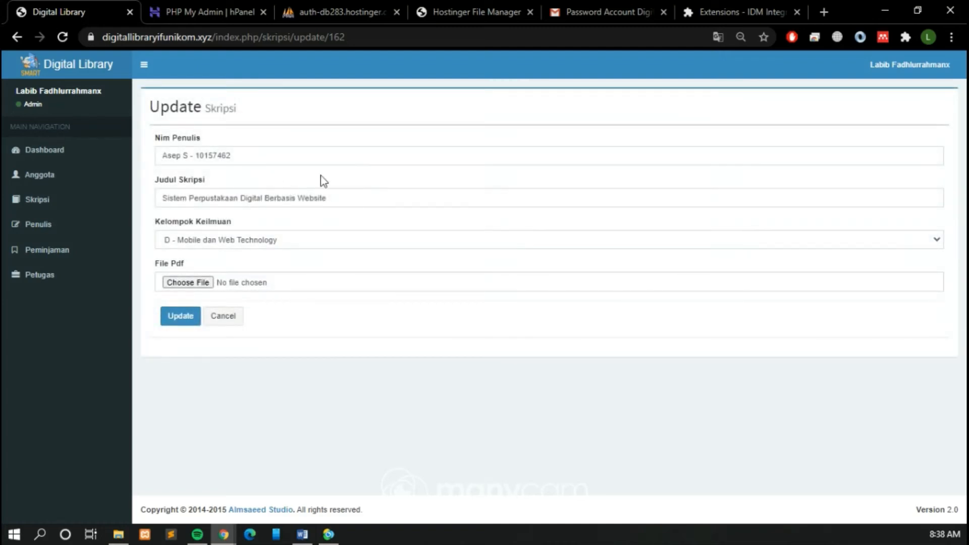
left_click(373, 198)
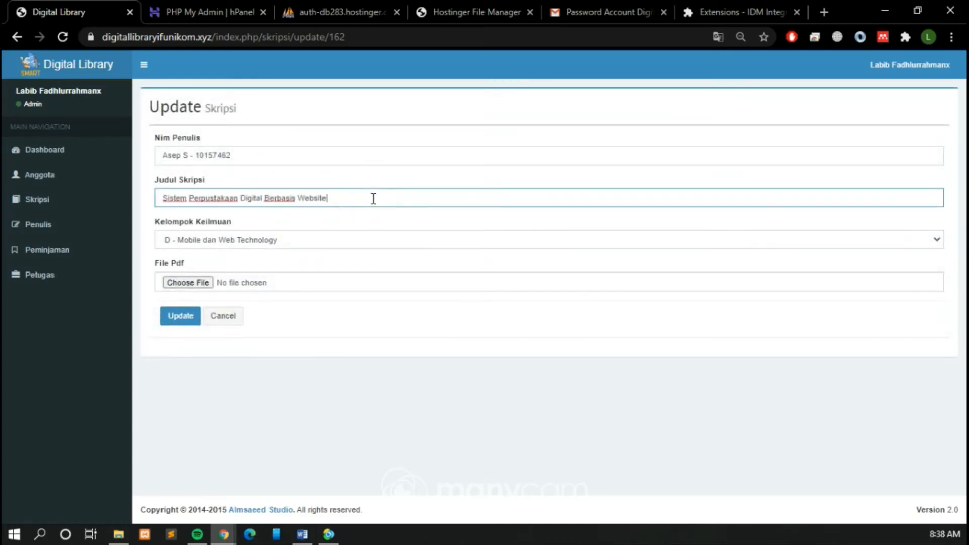
key("BackSpace")
key("BackSpace")
key("BackSpace")
key("BackSpace")
key("BackSpace")
key("BackSpace")
key("BackSpace")
key("BackSpace")
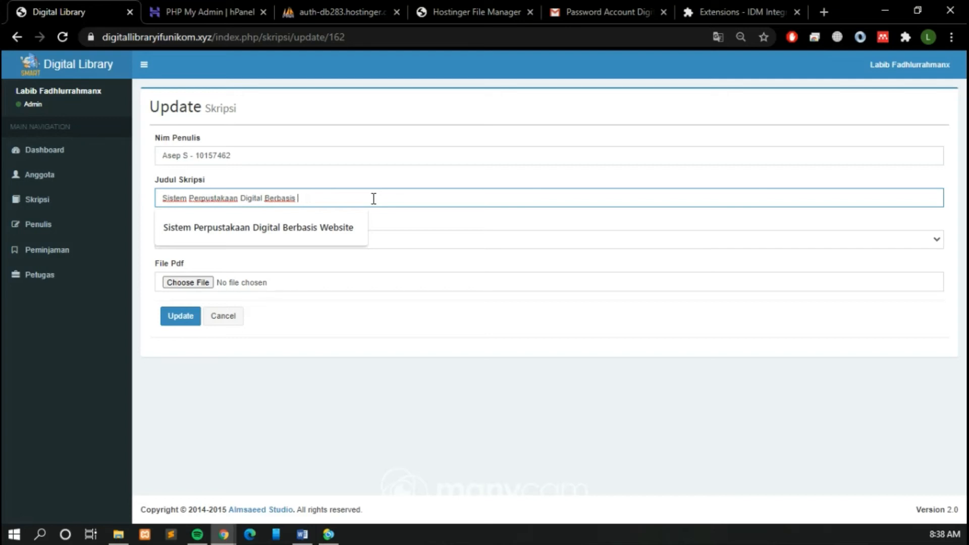
left_click(349, 319)
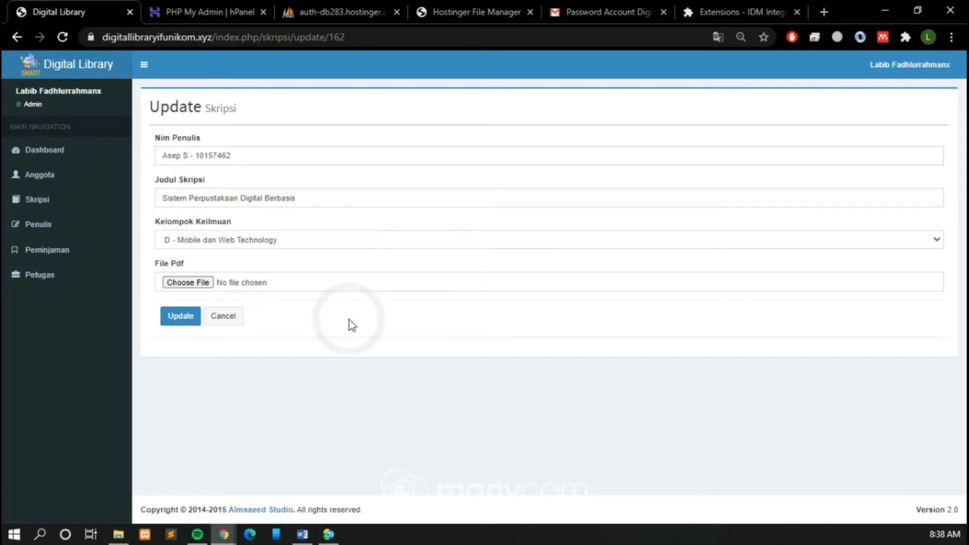
left_click(190, 317)
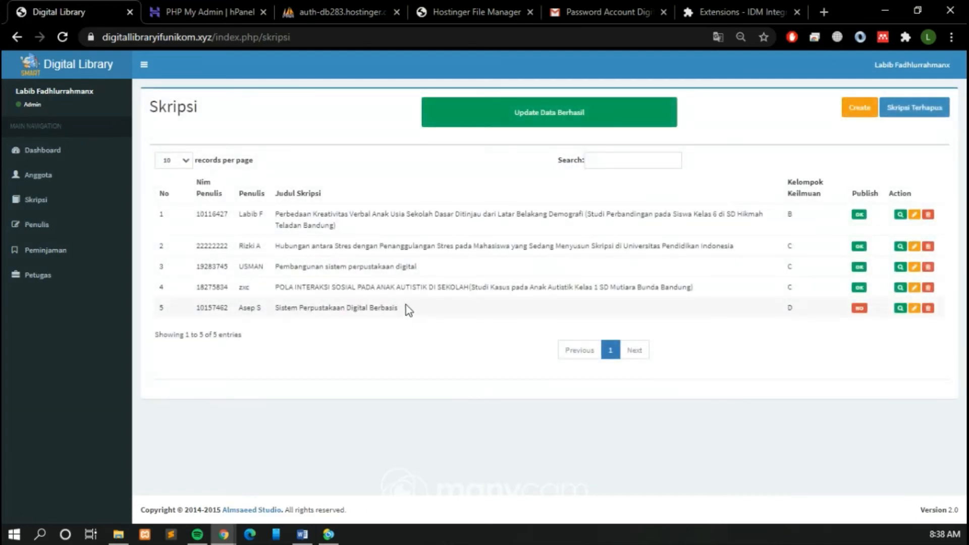
left_click_drag(397, 308, 279, 316)
left_click(482, 336)
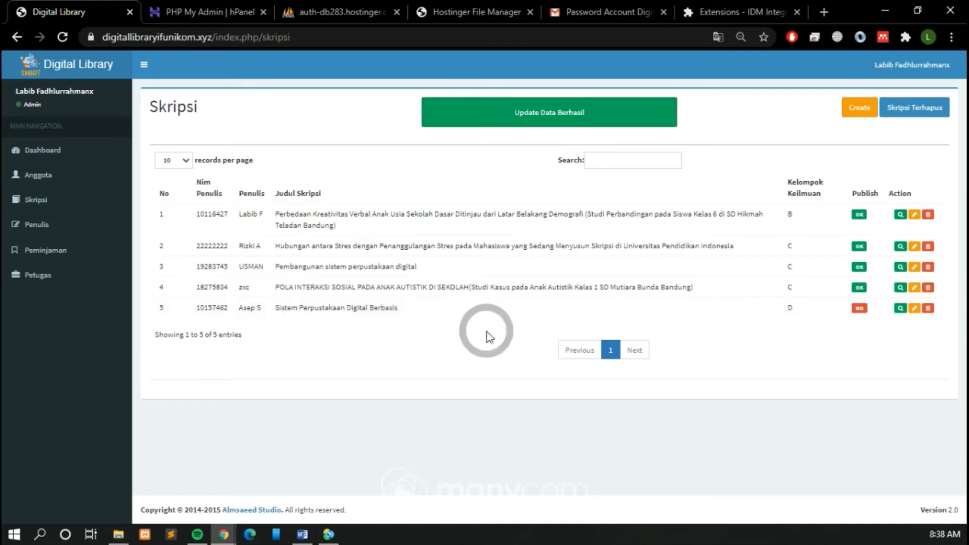
Step: Delete the thesis "Sistem Perpustakaan Digital Berbasis" and restore it from Skripsi Terhapus
left_click(929, 309)
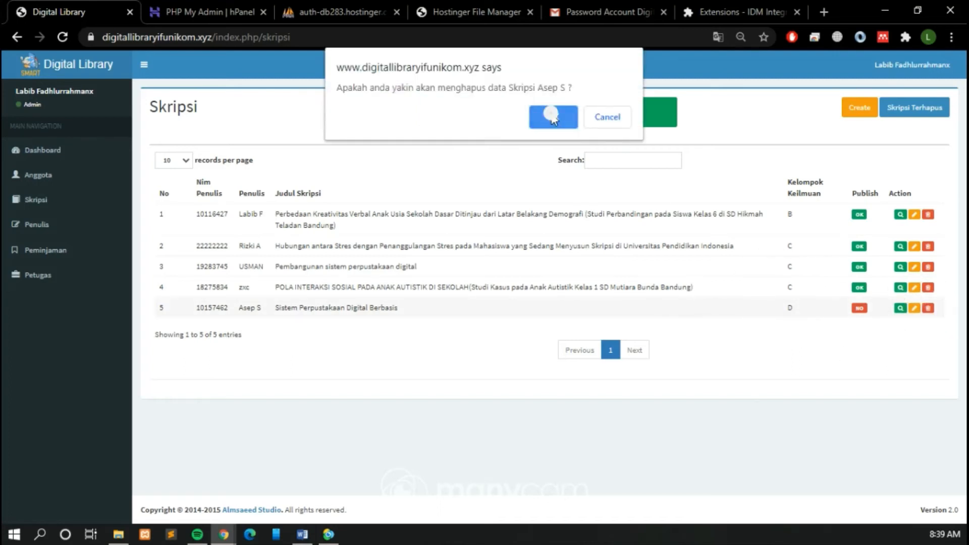
left_click(553, 117)
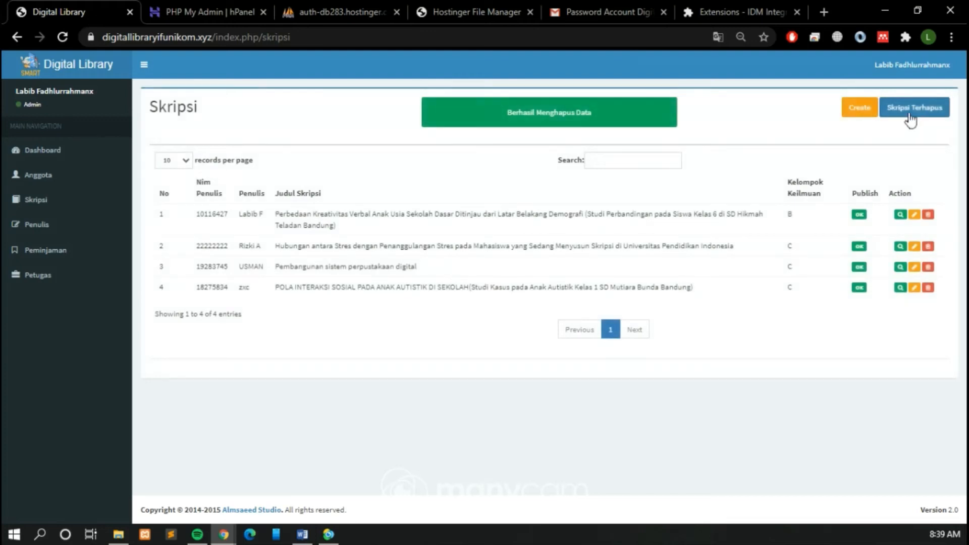
left_click(911, 119)
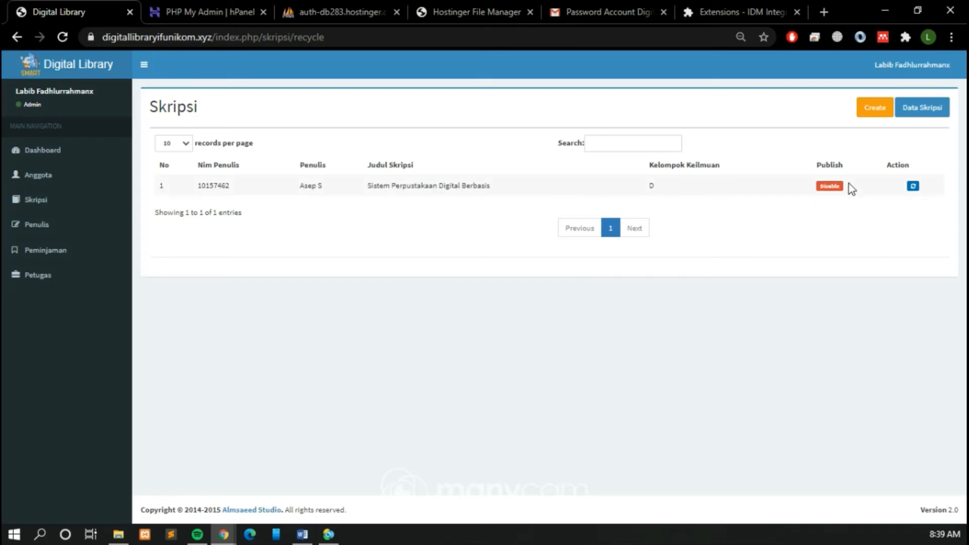
left_click(914, 187)
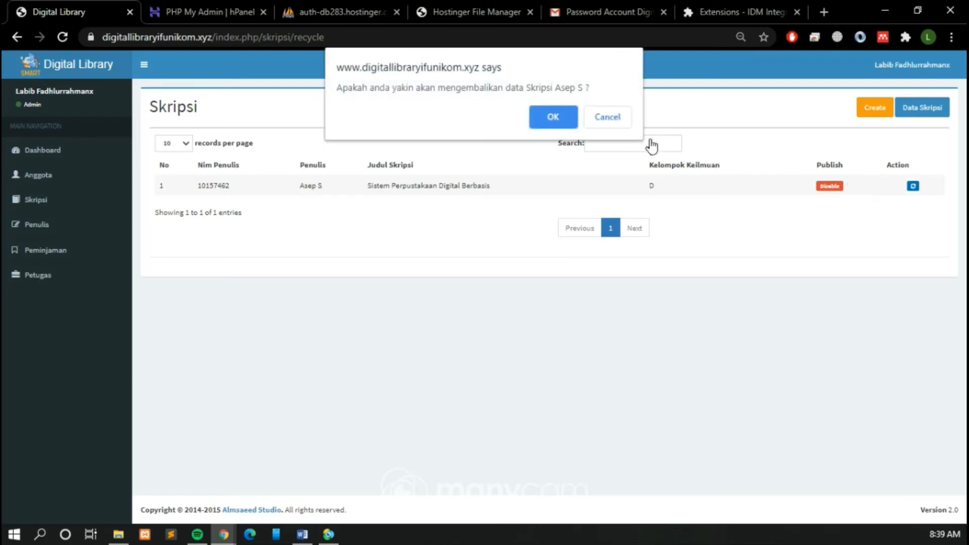
left_click(556, 117)
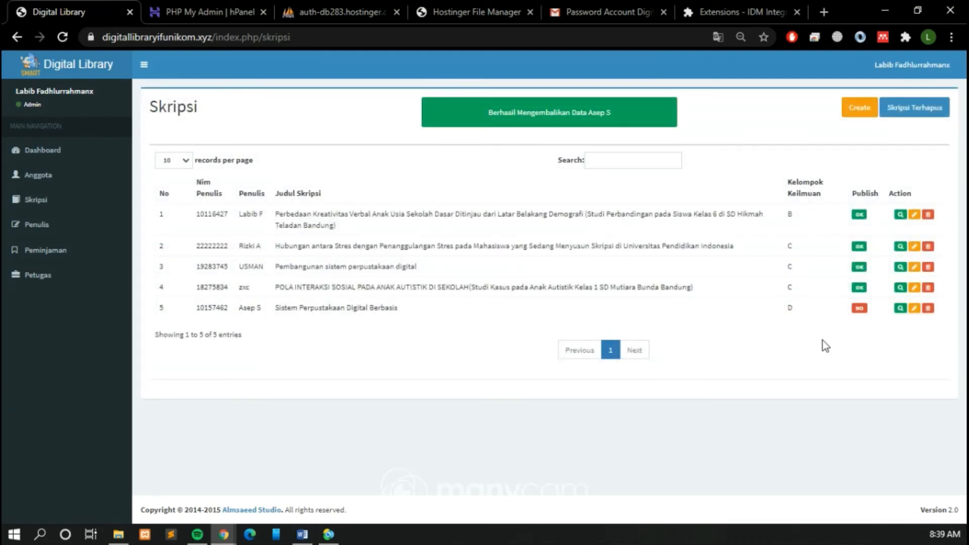
left_click(820, 353)
Step: Show the loans still in progress under Peminjaman and view the details of the listed loan
left_click(70, 259)
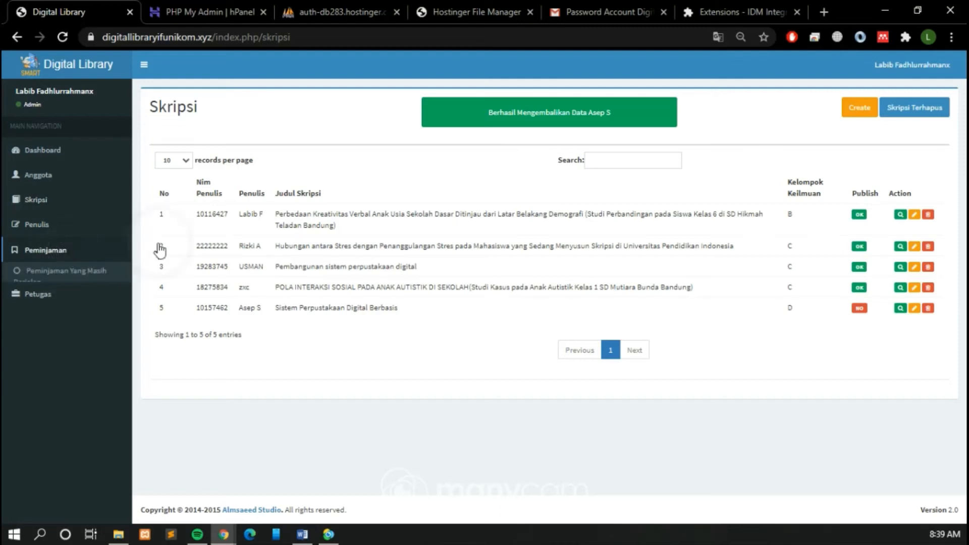
left_click(51, 267)
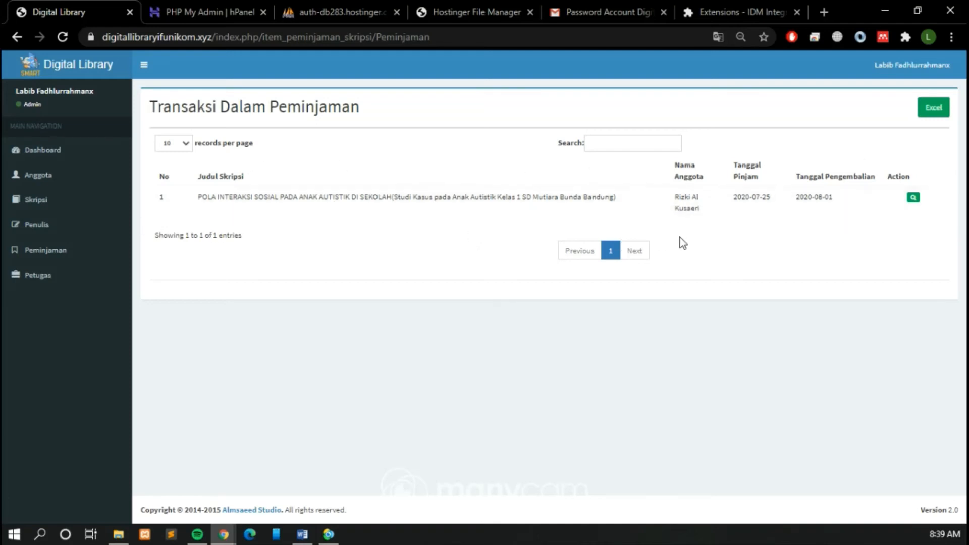
left_click(913, 197)
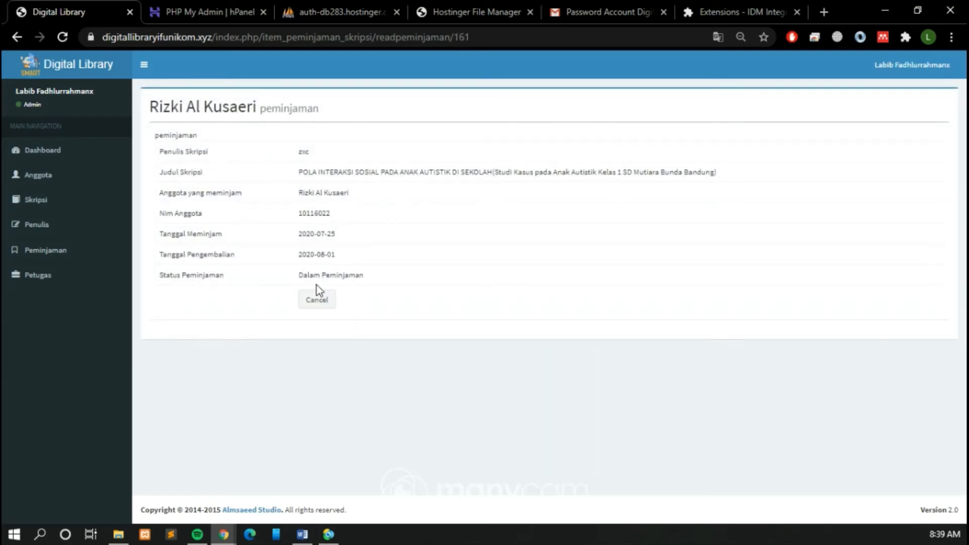
Step: Show the completed returns under Peminjaman, view the details of the first returned loan and go back to the list
left_click(318, 300)
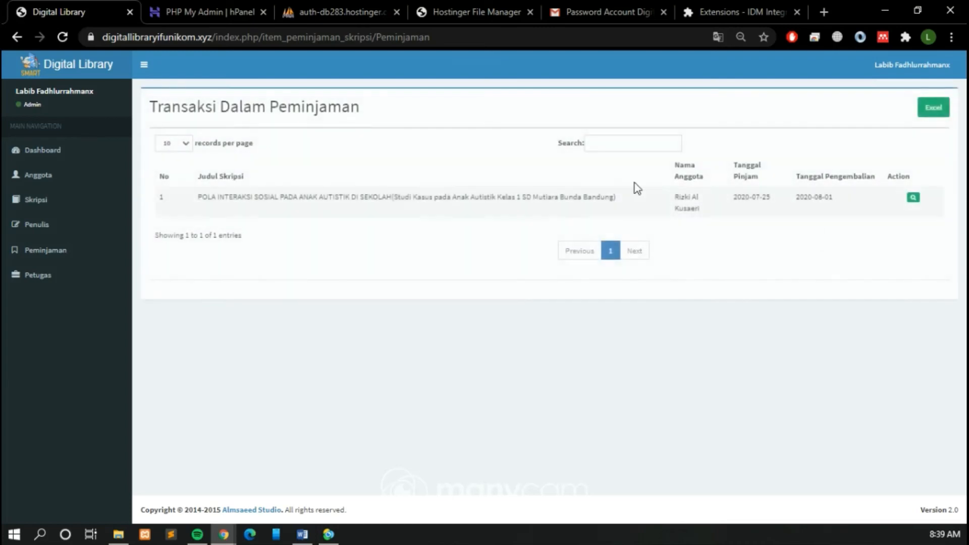
left_click(45, 250)
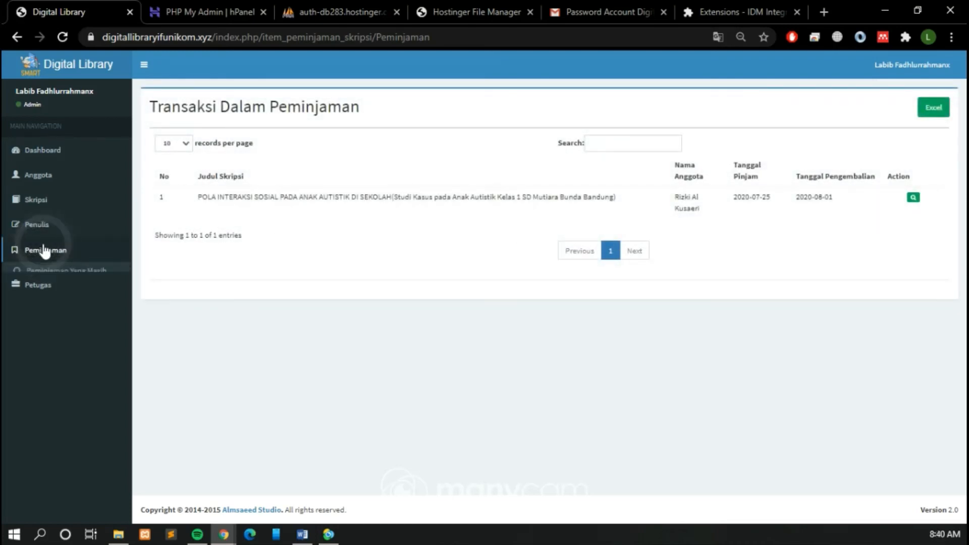
left_click(58, 306)
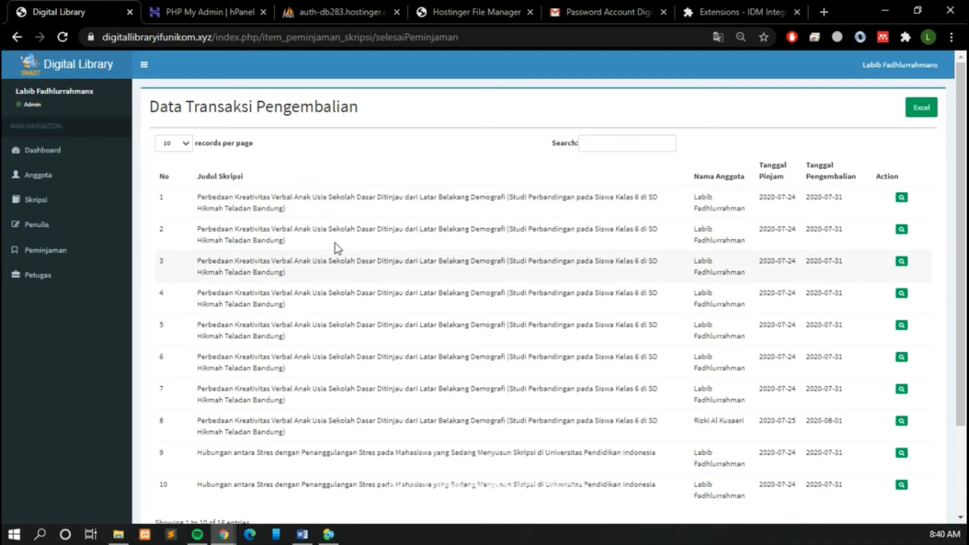
left_click(65, 256)
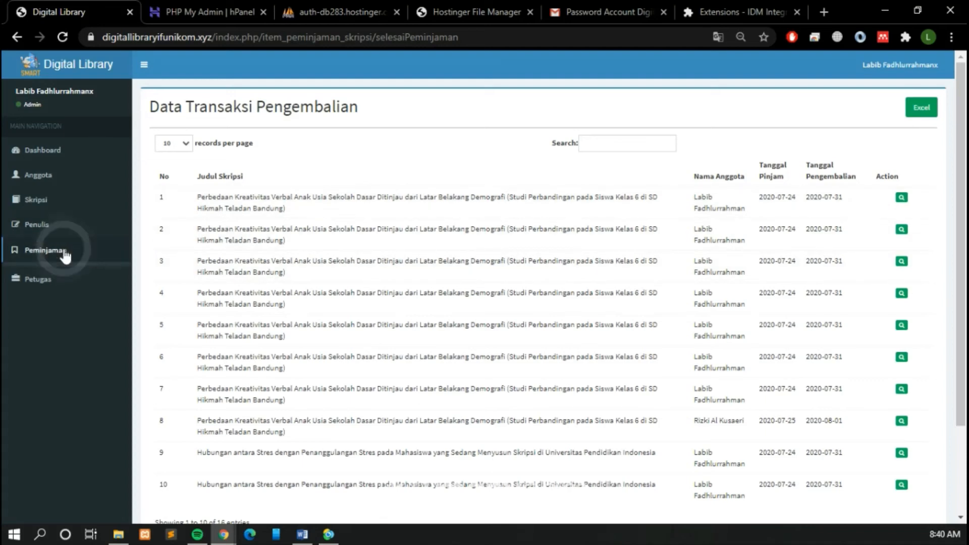
left_click(65, 255)
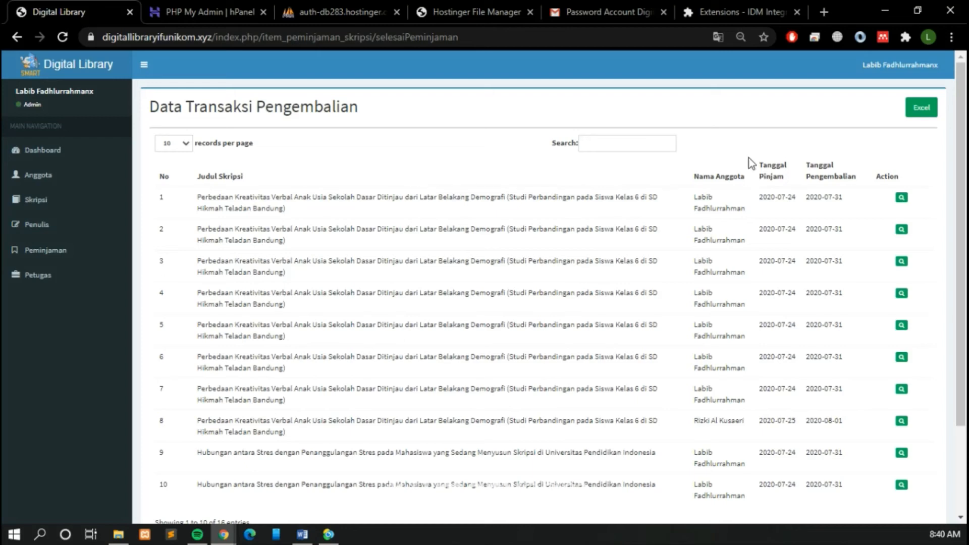
left_click(902, 199)
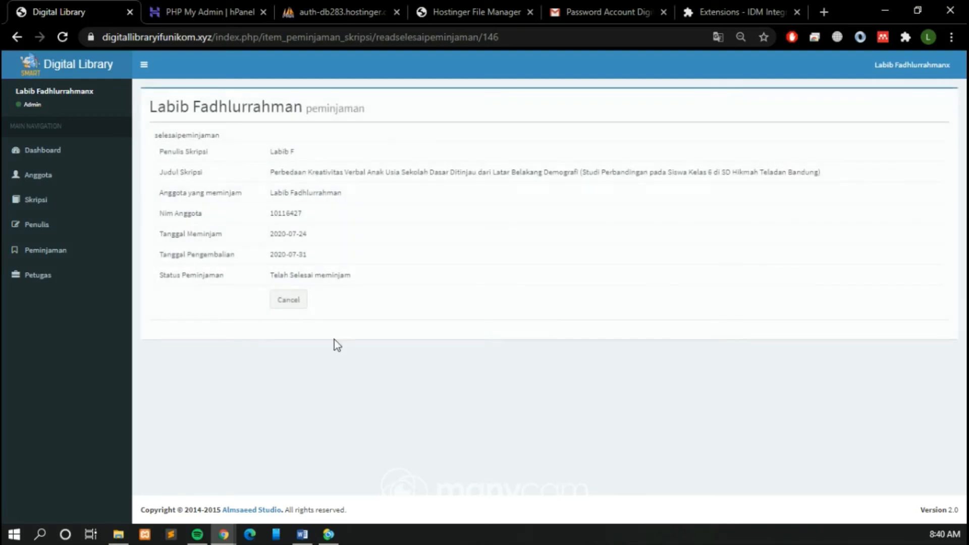
left_click(290, 300)
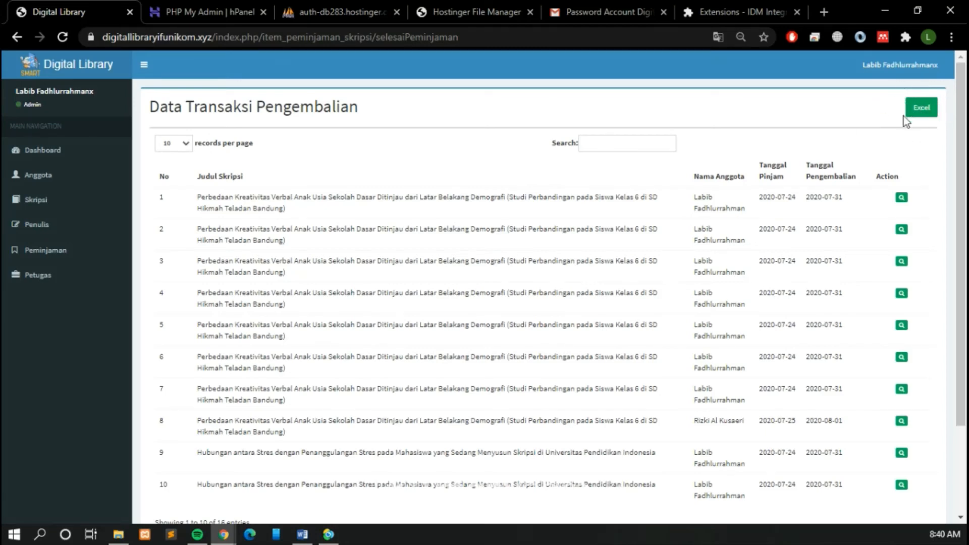
Step: Export the Data Transaksi Pengembalian list to Excel, look over the rows in the downloaded item_peminjaman_skripsi file and close it
left_click(922, 110)
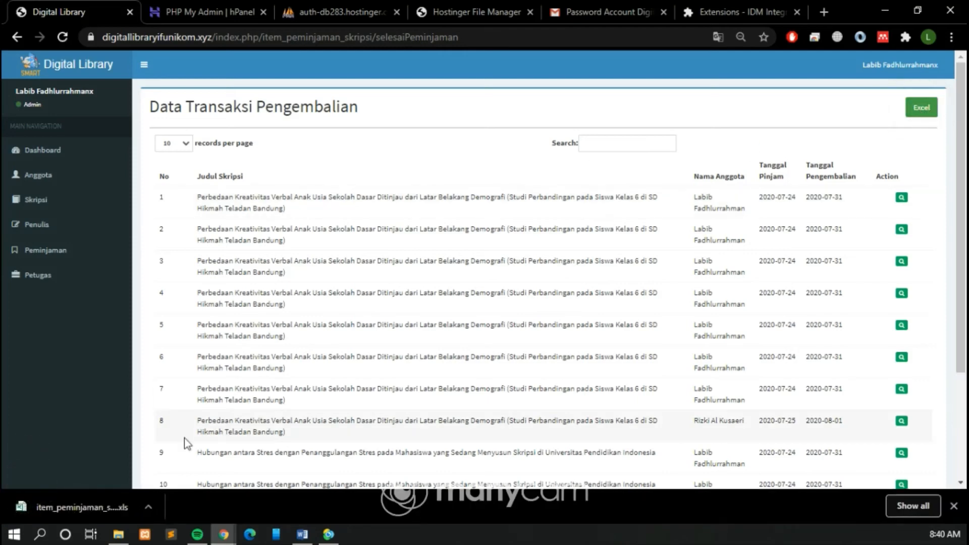
left_click(83, 504)
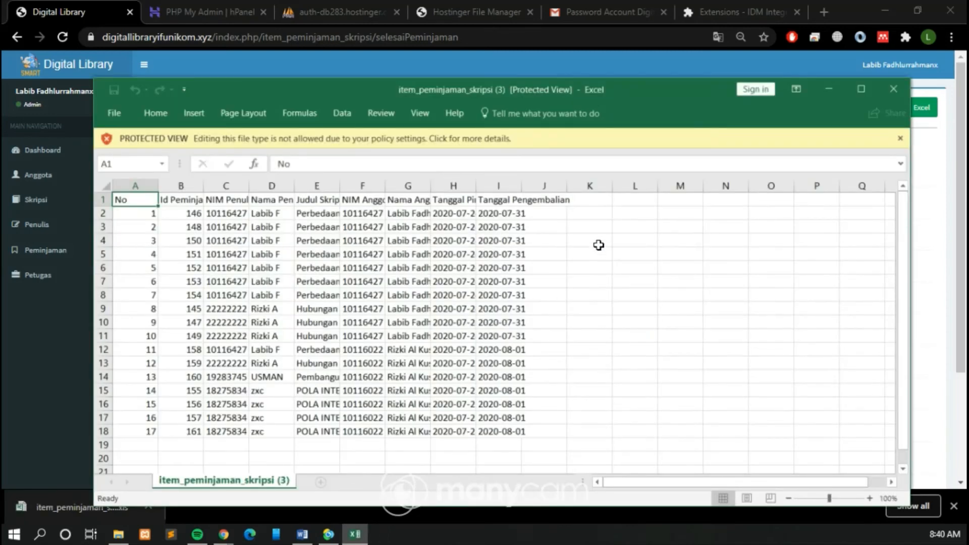
left_click(596, 242)
left_click_drag(512, 432, 136, 198)
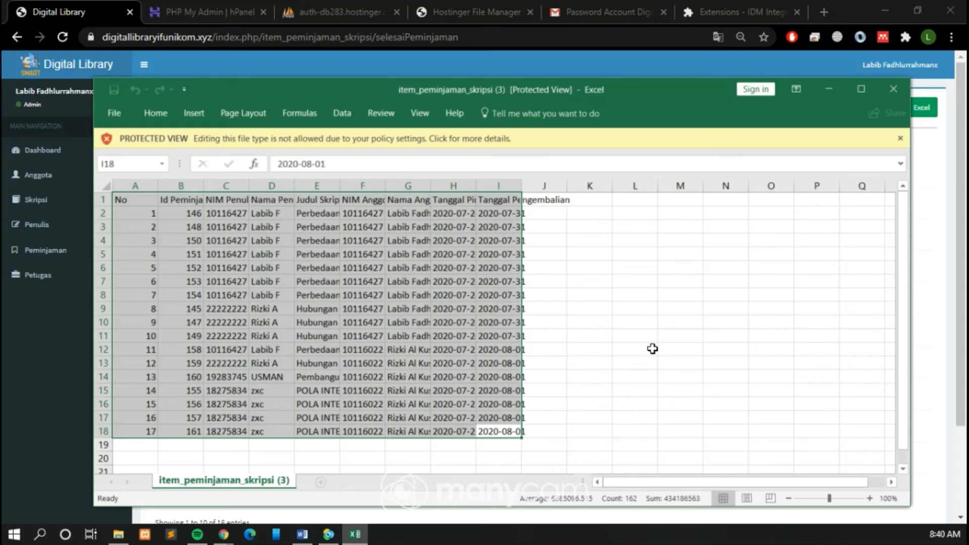
left_click(653, 348)
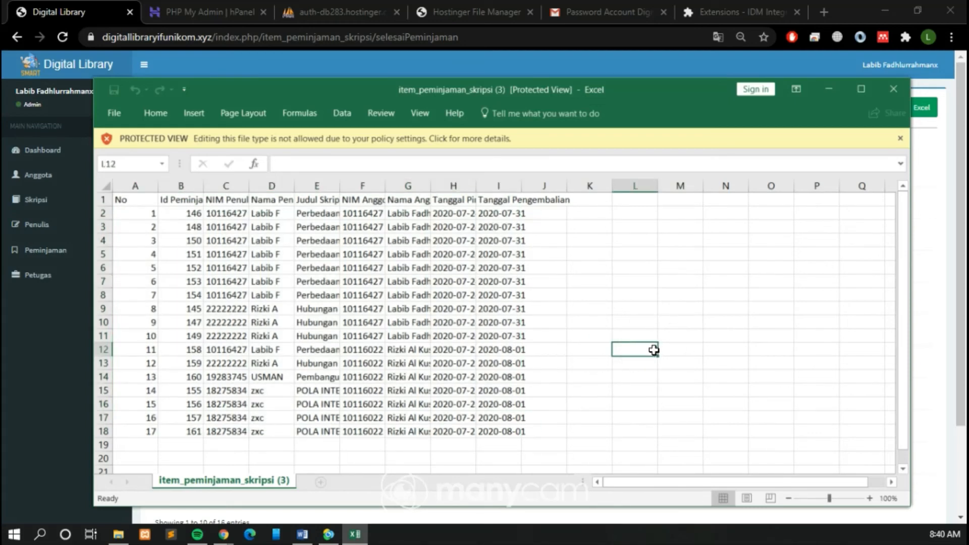
left_click(893, 89)
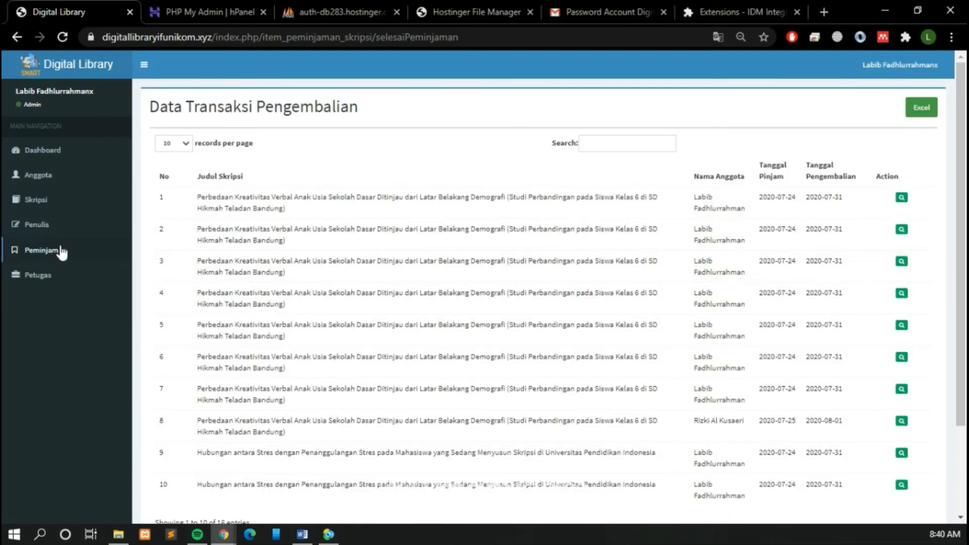
Step: Start a new record under Petugas and enter the officer's name and email
left_click(63, 275)
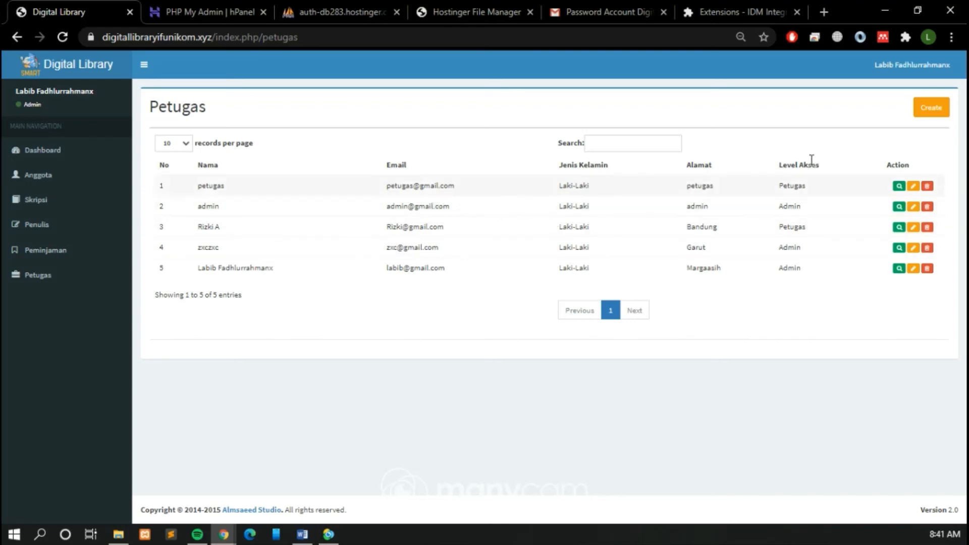
left_click(935, 109)
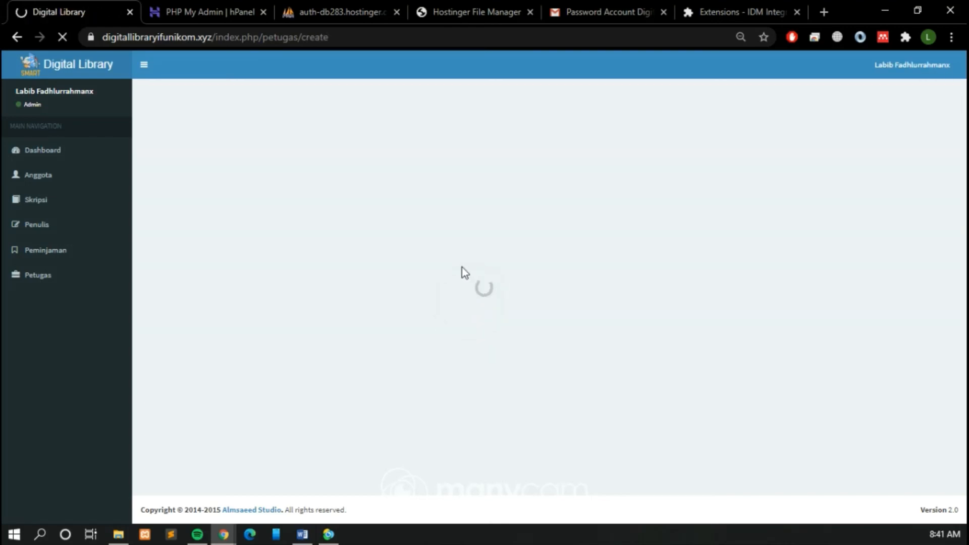
left_click(301, 152)
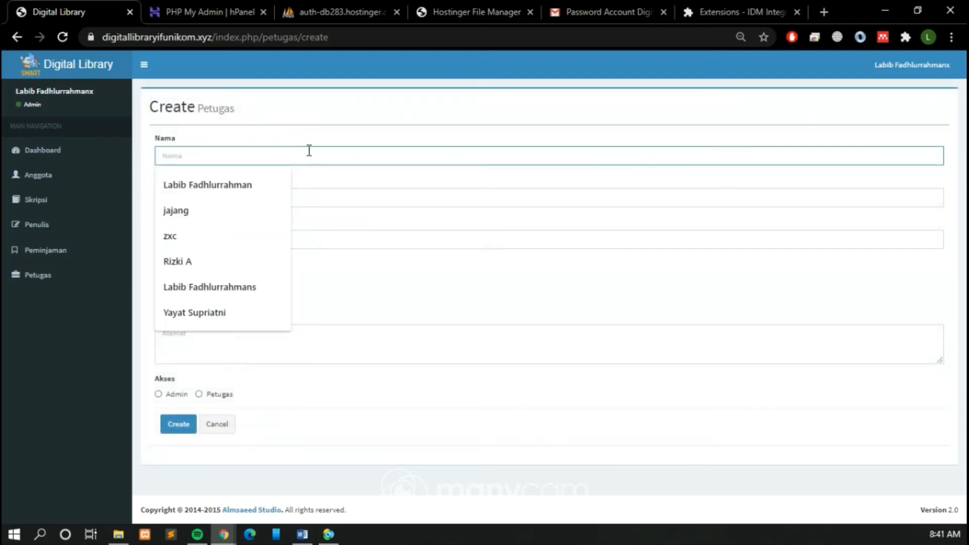
type("Asep")
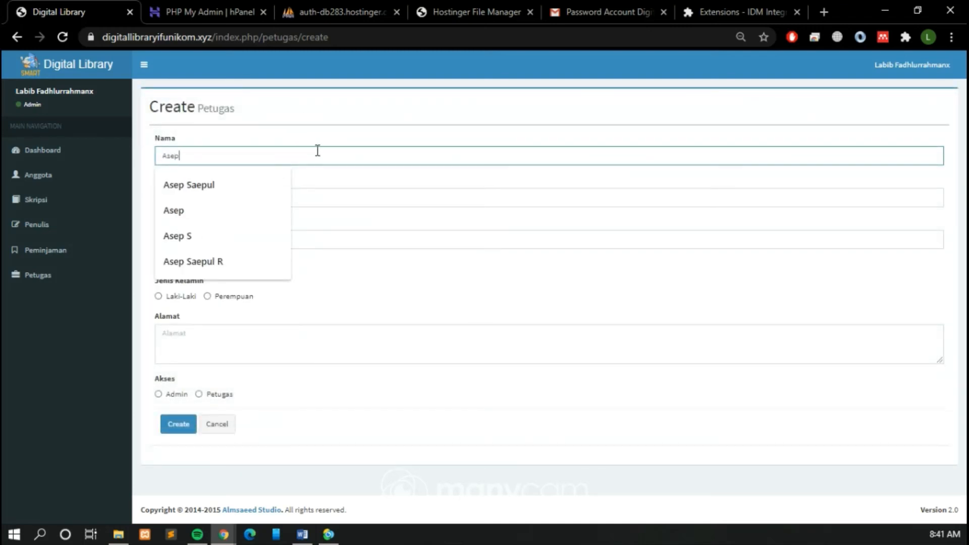
left_click(351, 117)
left_click(259, 199)
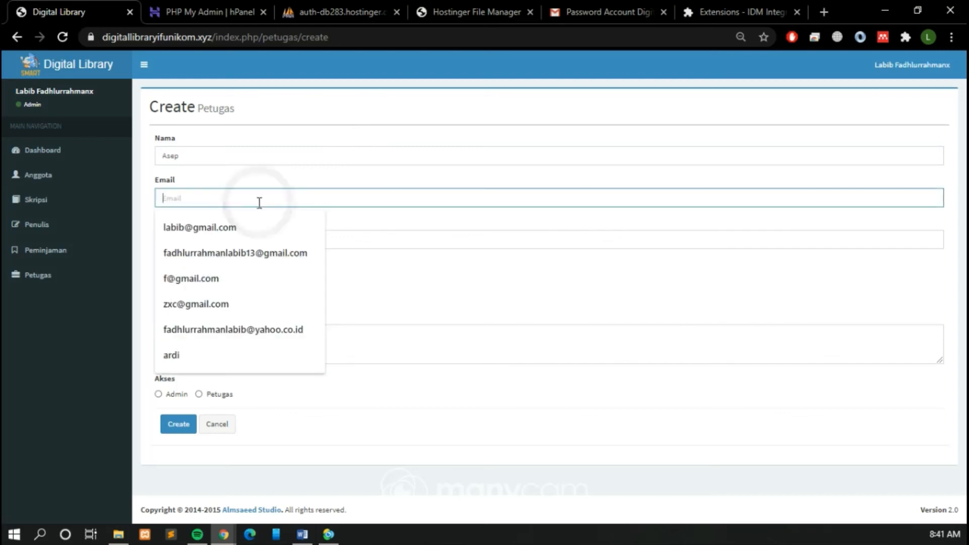
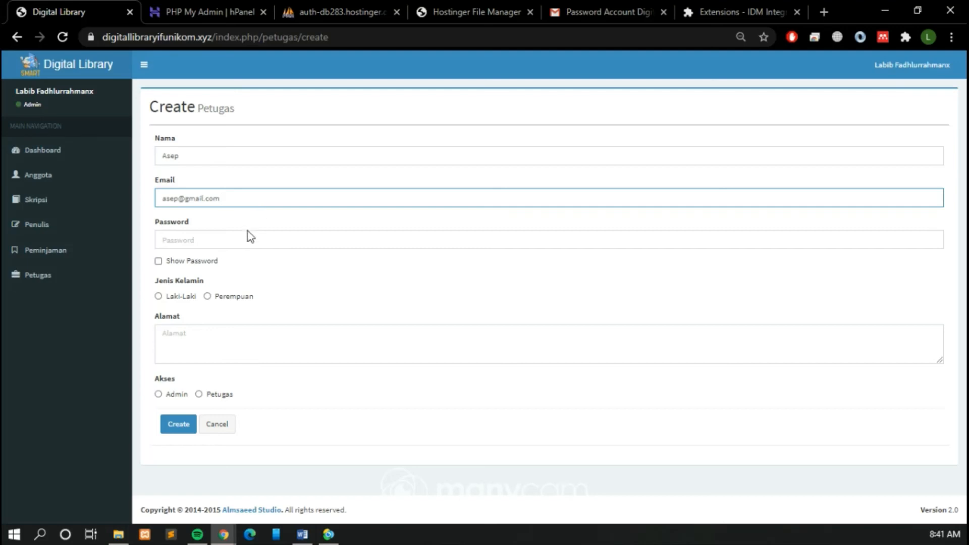
Step: Enter the account password, set Jenis Kelamin to Laki-Laki, Alamat to Margaasih and Akses to Petugas, and create the officer record
left_click(247, 233)
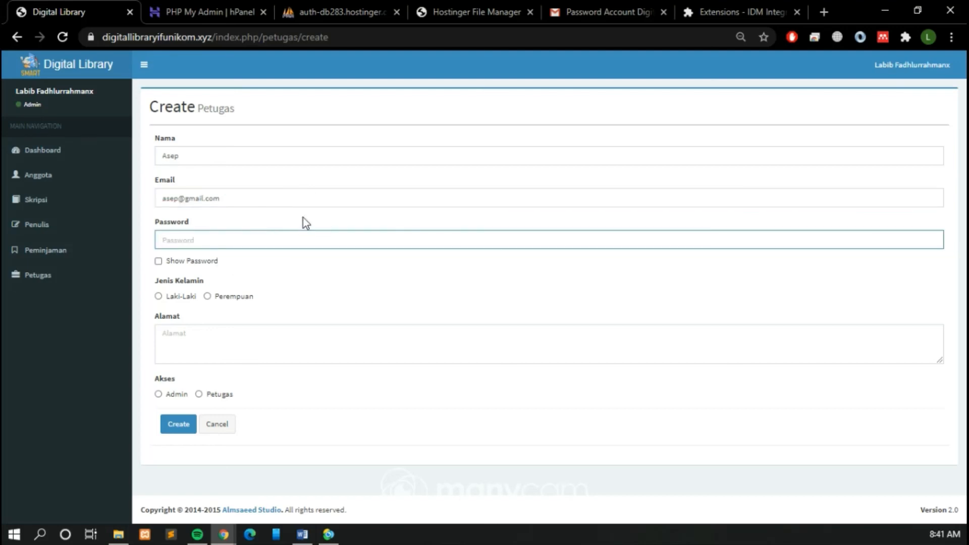
type("a")
left_click(181, 261)
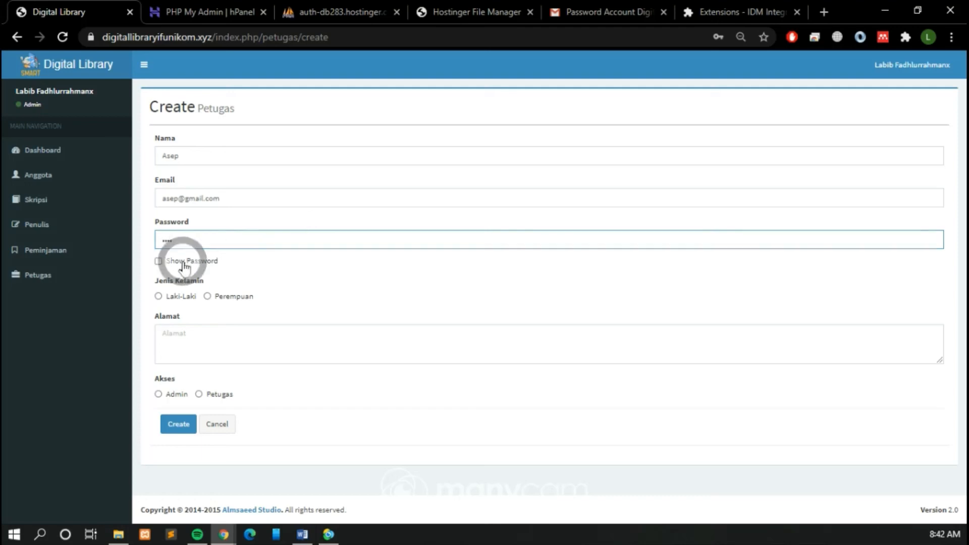
left_click(181, 264)
left_click(184, 297)
left_click(212, 351)
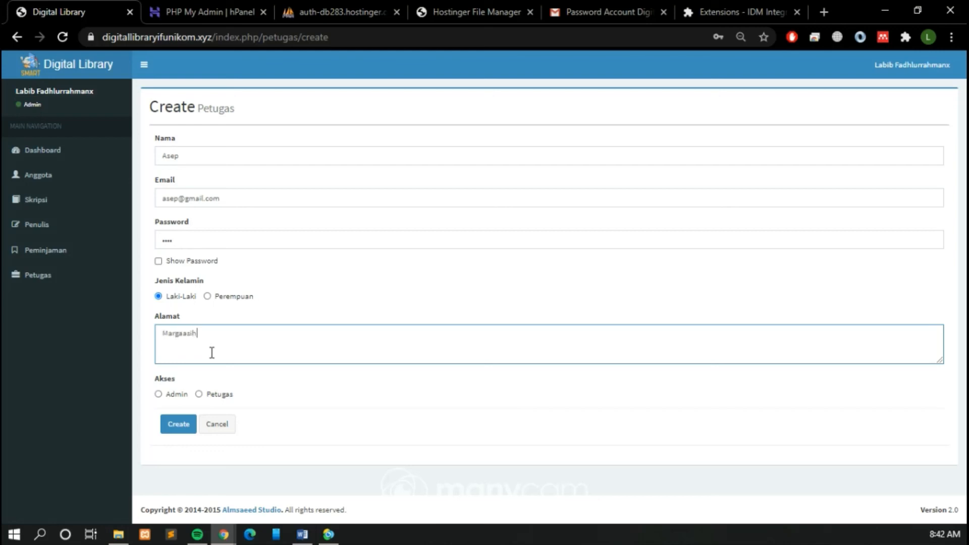
left_click(199, 395)
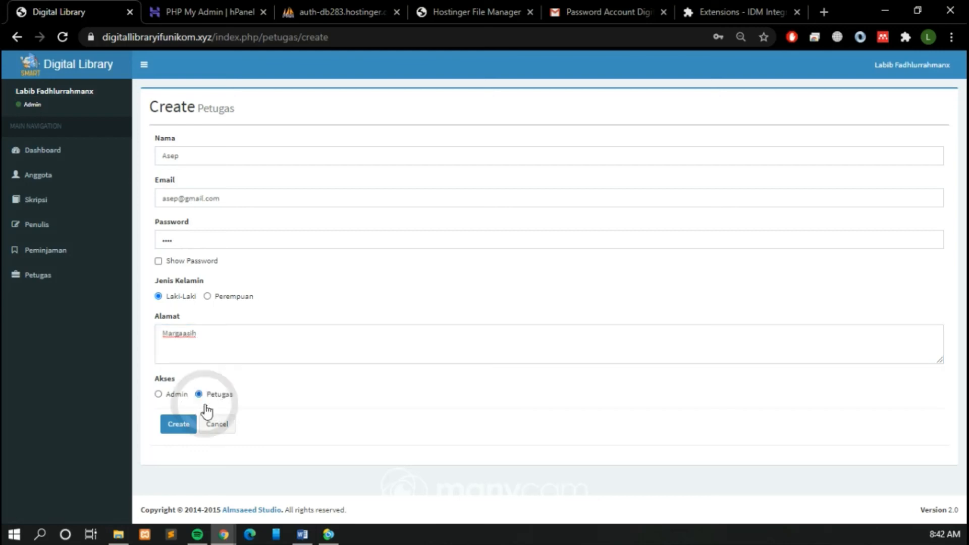
left_click(183, 425)
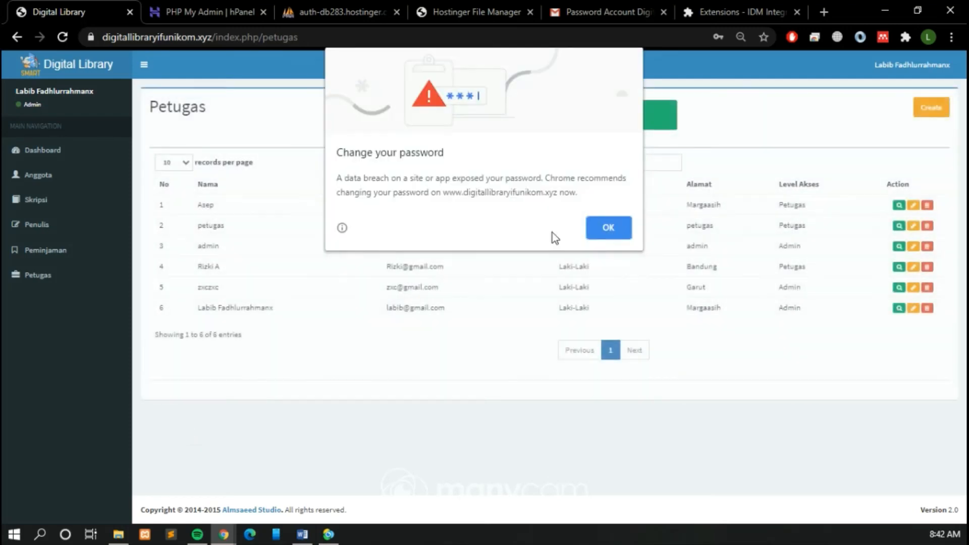
left_click(609, 228)
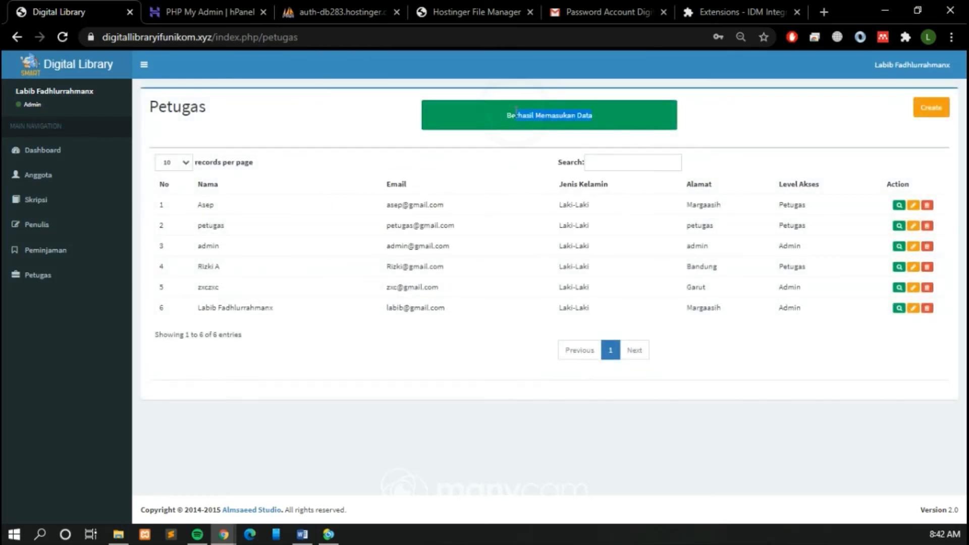
Step: Check the new officer's name and access level in the Petugas list, view the record's details and return to the list
double_click(196, 204)
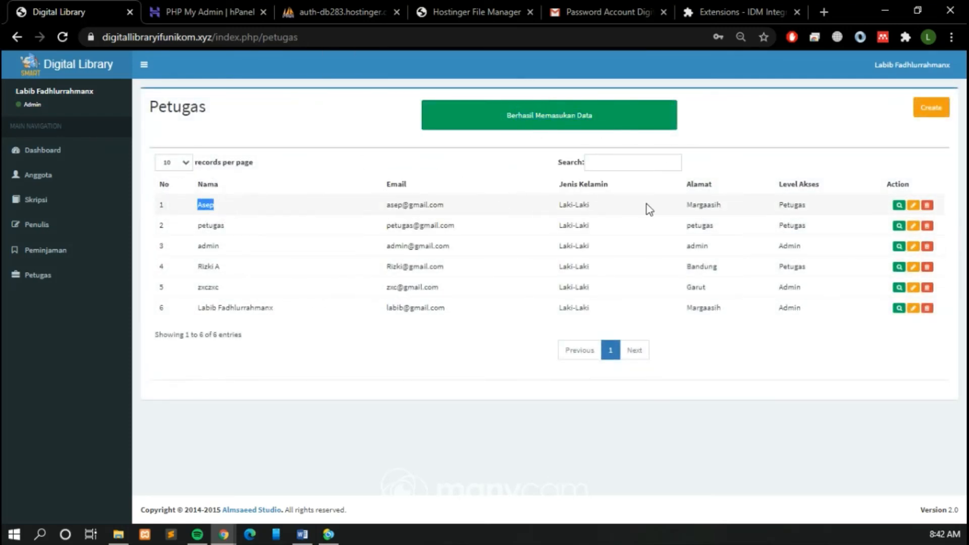
double_click(788, 205)
left_click(846, 143)
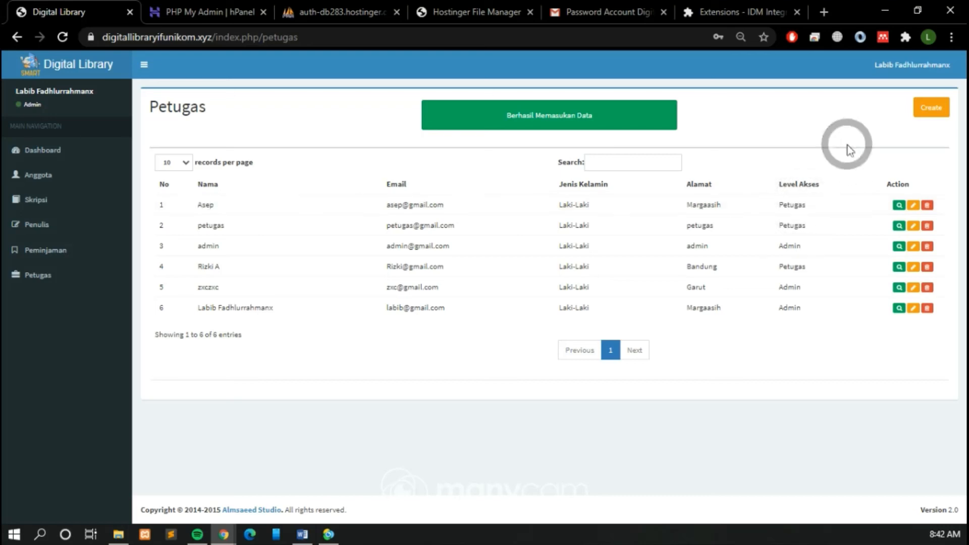
left_click(899, 204)
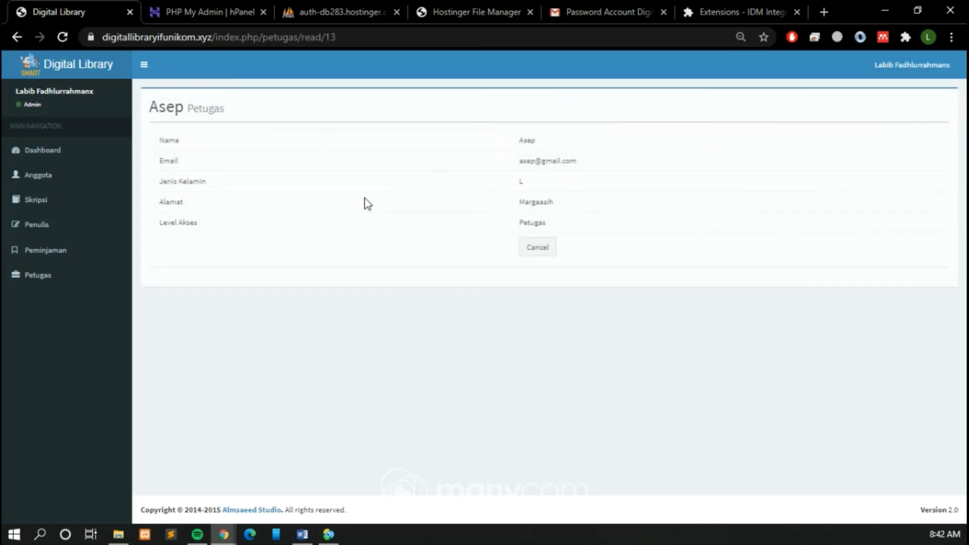
left_click(544, 251)
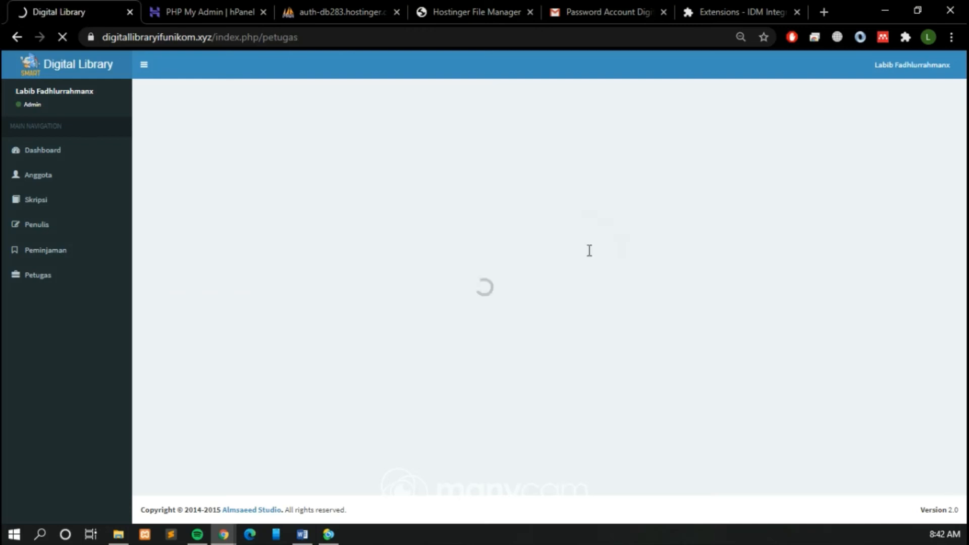
Step: Edit the newly added officer's record, add an initial after the first name in Nama and update it
left_click(911, 187)
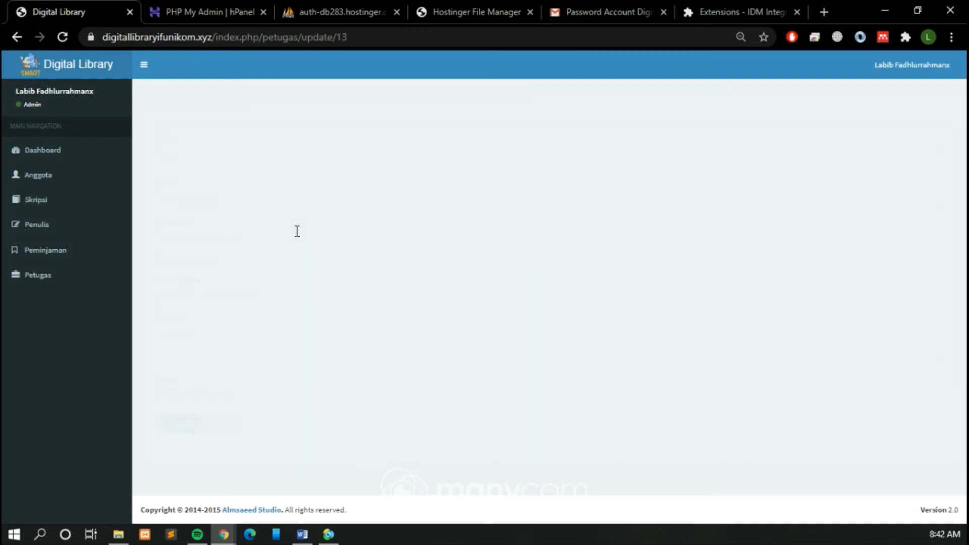
left_click(243, 159)
type("S")
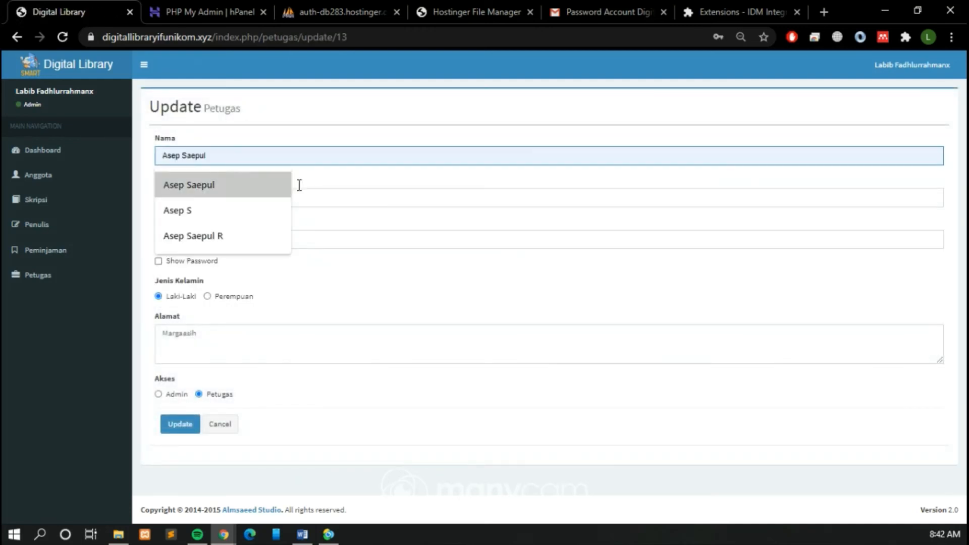
left_click(187, 425)
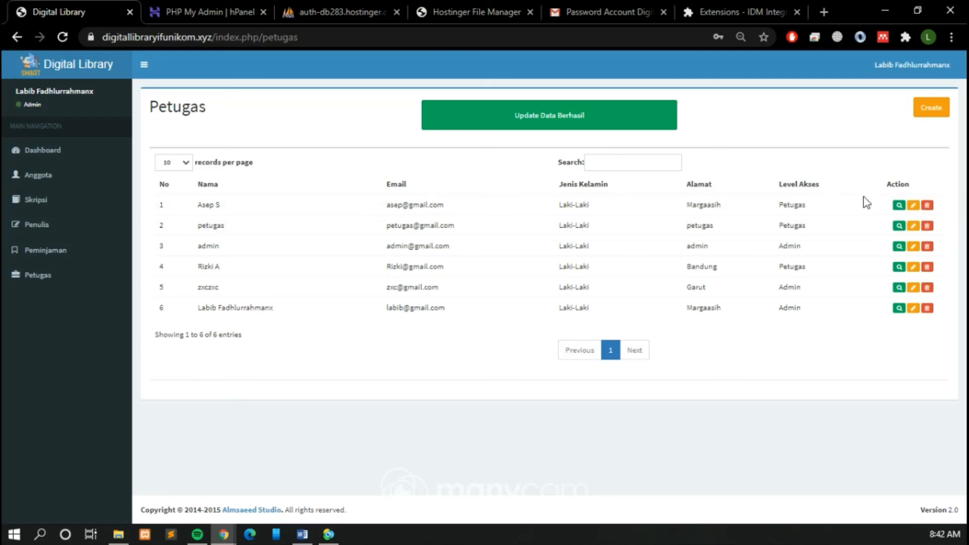
Step: Highlight the new officer's email in the Petugas list and sign out of the admin account
left_click(918, 69)
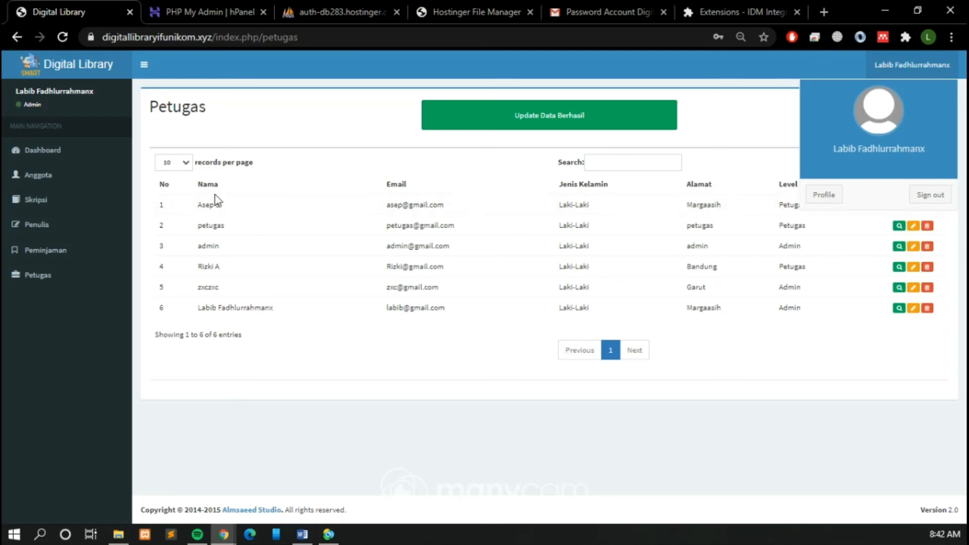
left_click(415, 205)
double_click(414, 205)
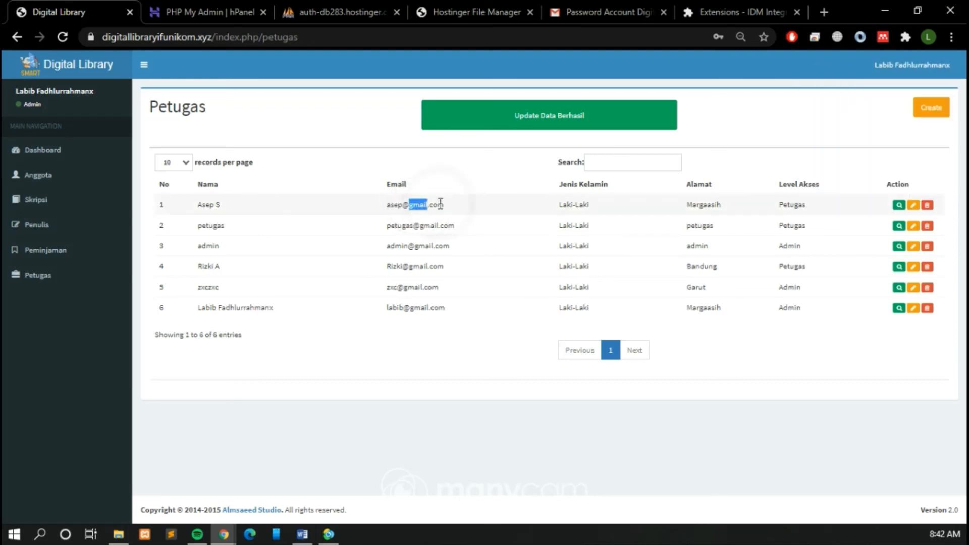
left_click_drag(443, 204, 391, 205)
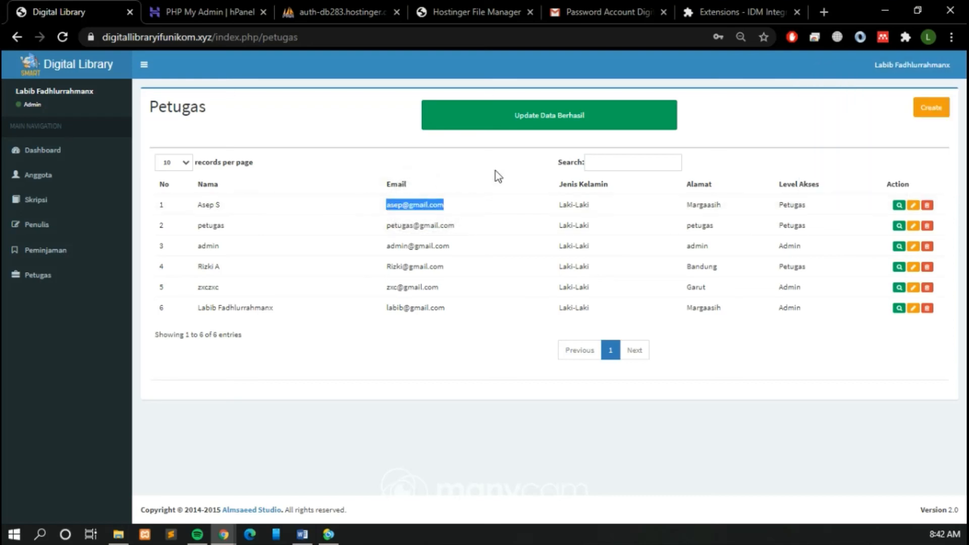
left_click(838, 103)
left_click(918, 66)
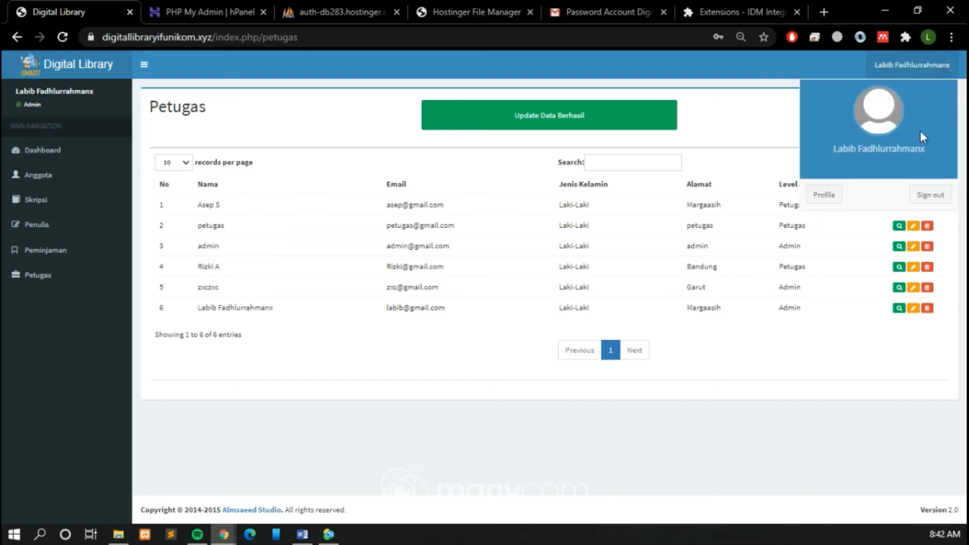
left_click(925, 201)
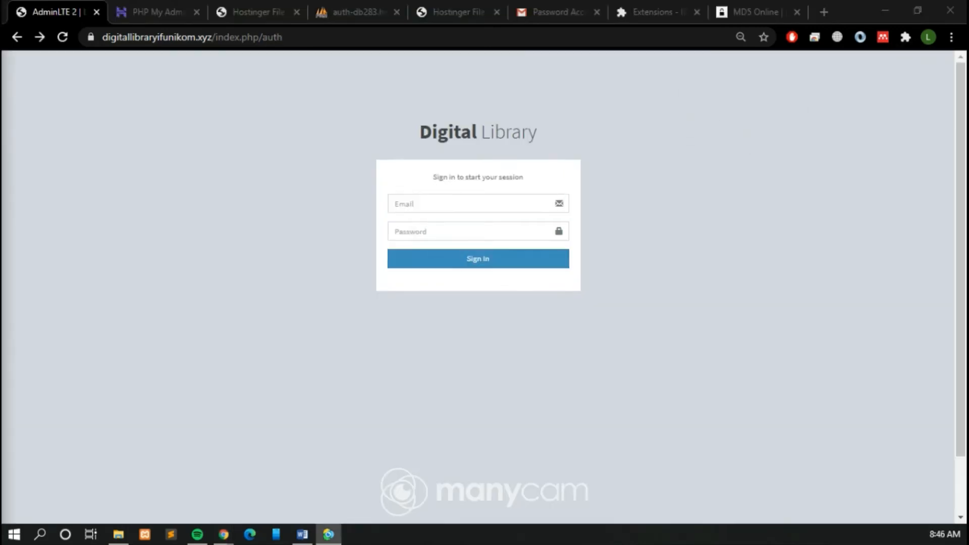
Step: Sign in with the new officer's email and account password, and dismiss the browser's change-password dialog
left_click(500, 206)
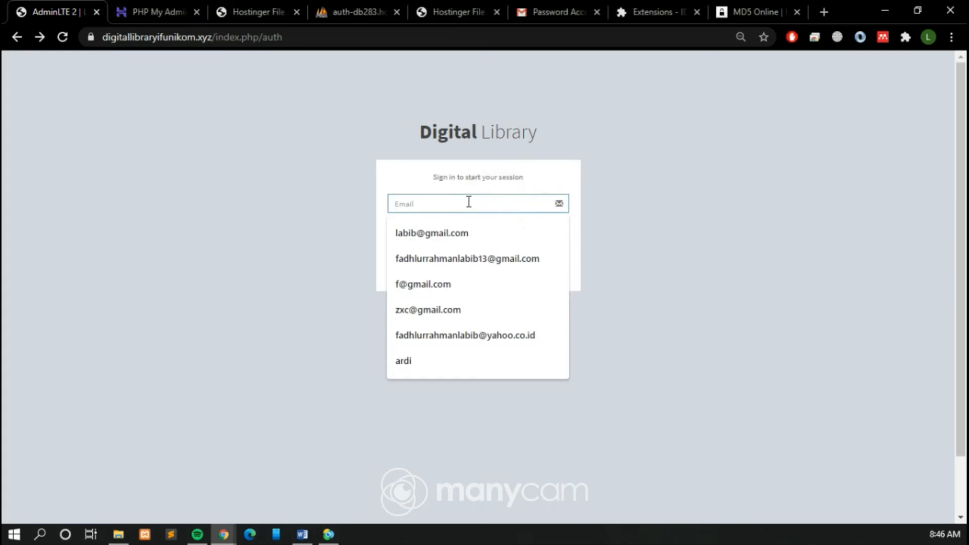
type("as")
left_click(447, 260)
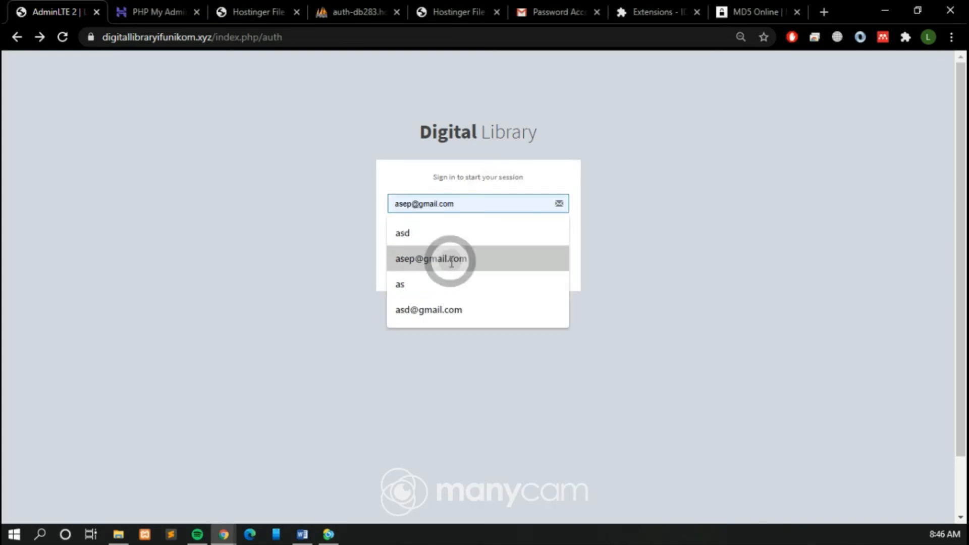
left_click(456, 227)
type("123")
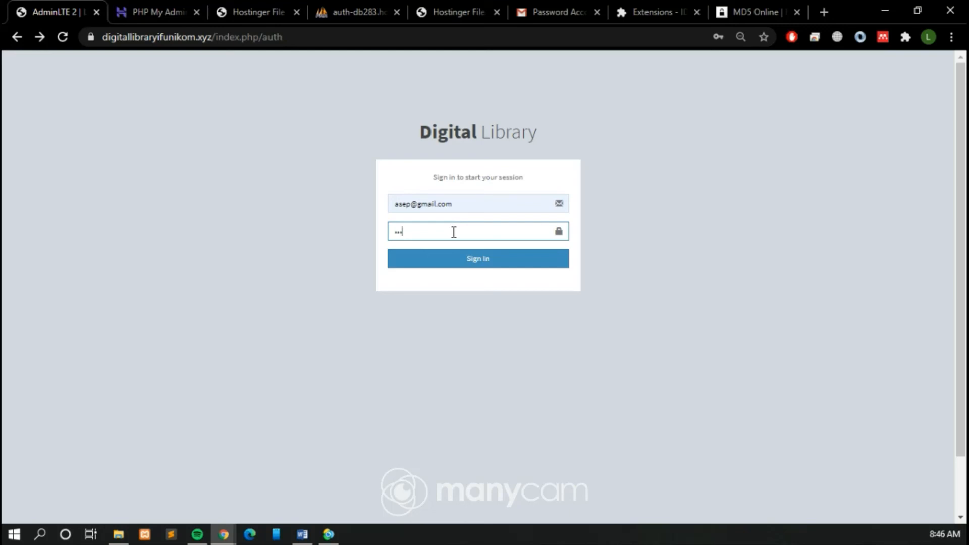
type("4")
left_click(456, 263)
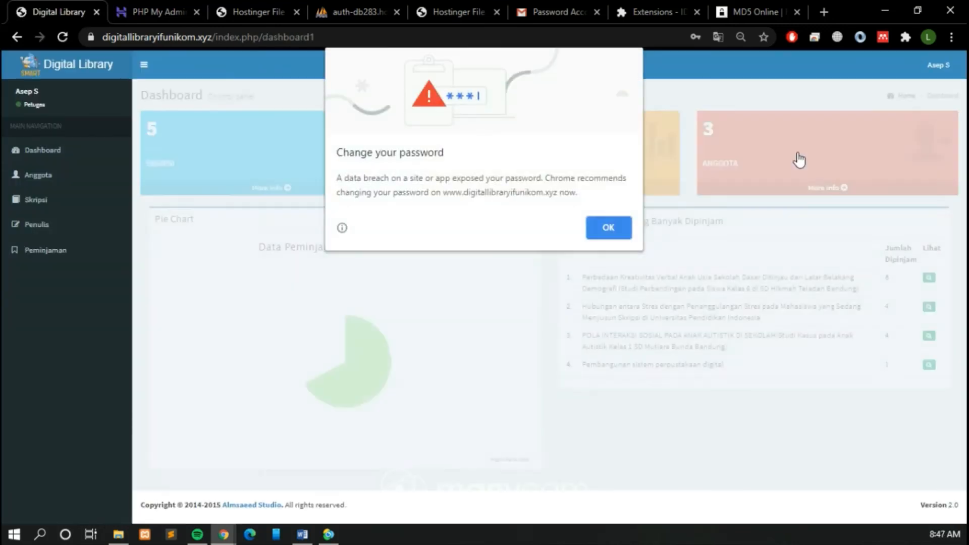
left_click(611, 226)
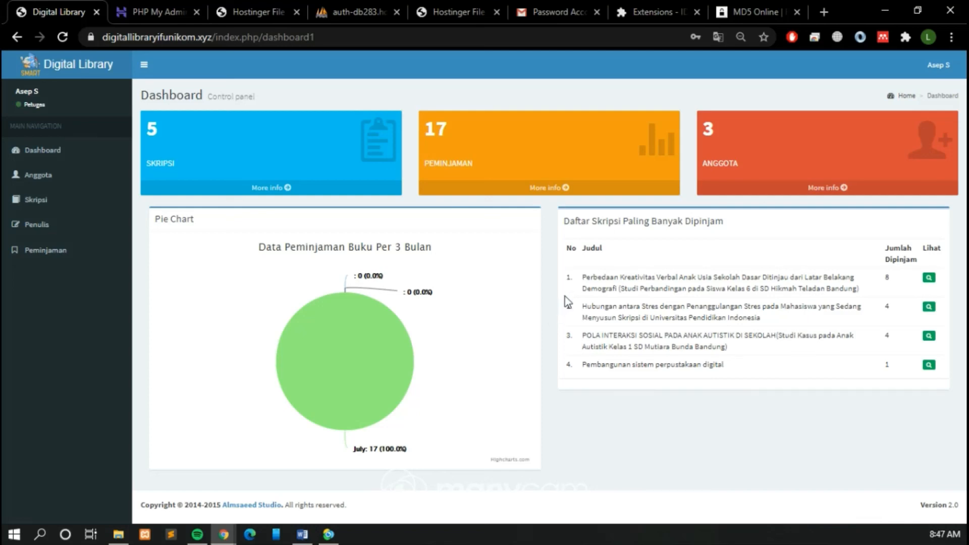
mouse_move(257, 355)
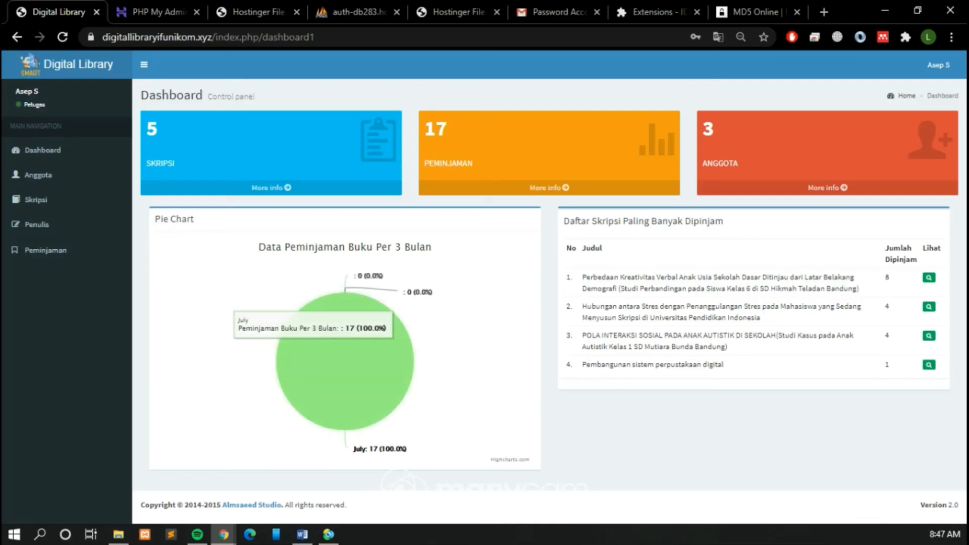